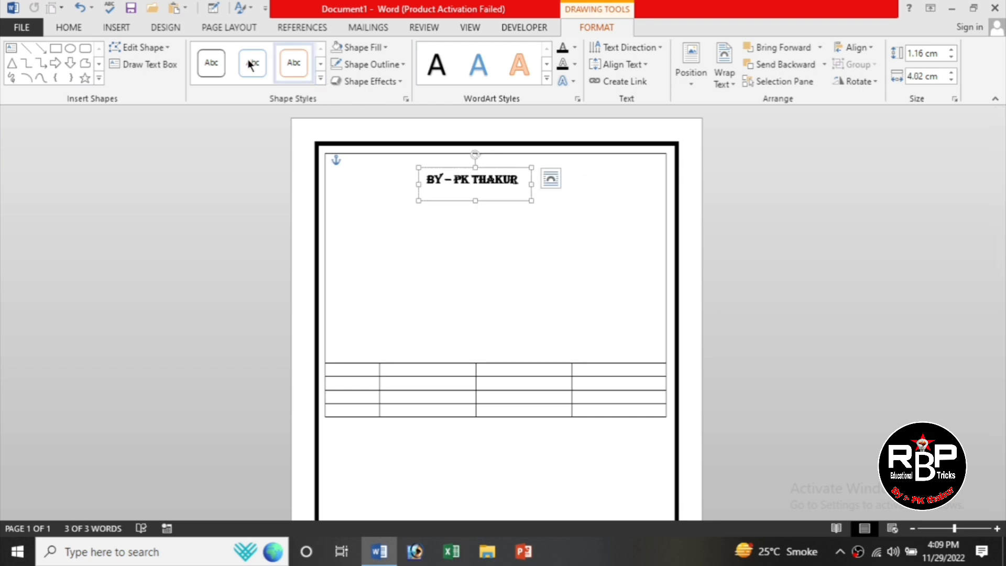
Centre the byline text, move its box to the frame's top-left, and copy it to the top-right.
left_click(69, 28)
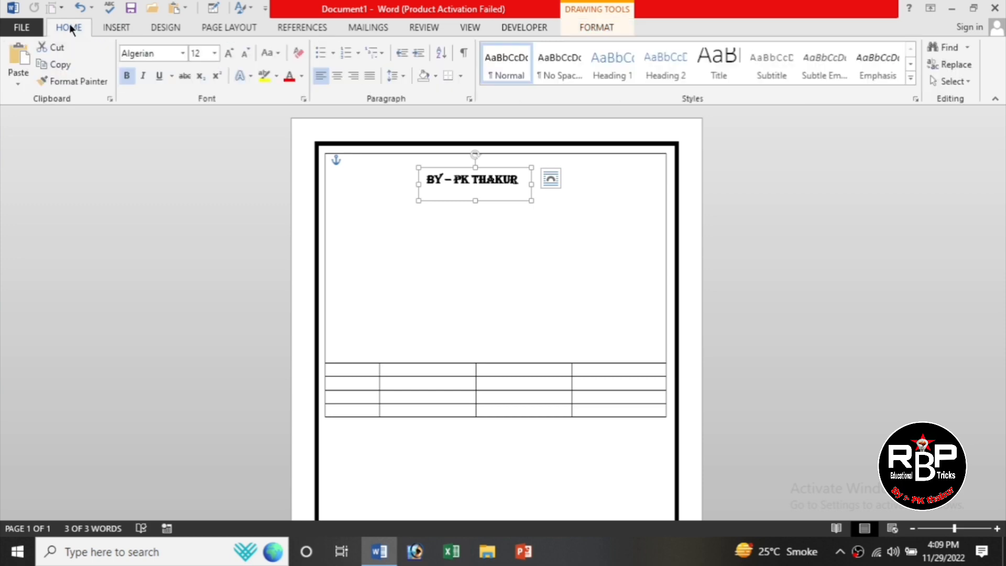
left_click(337, 76)
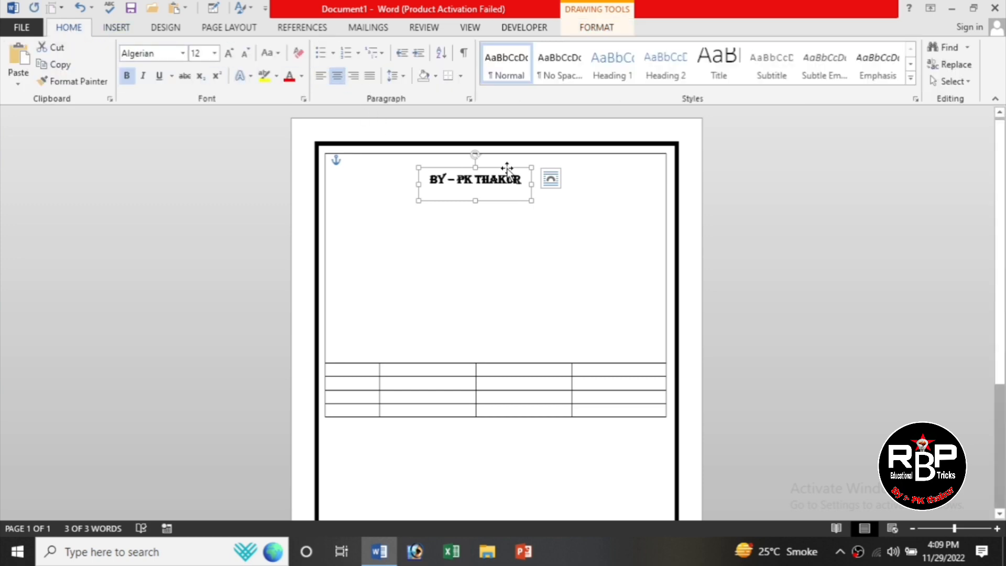
left_click_drag(501, 167, 408, 154)
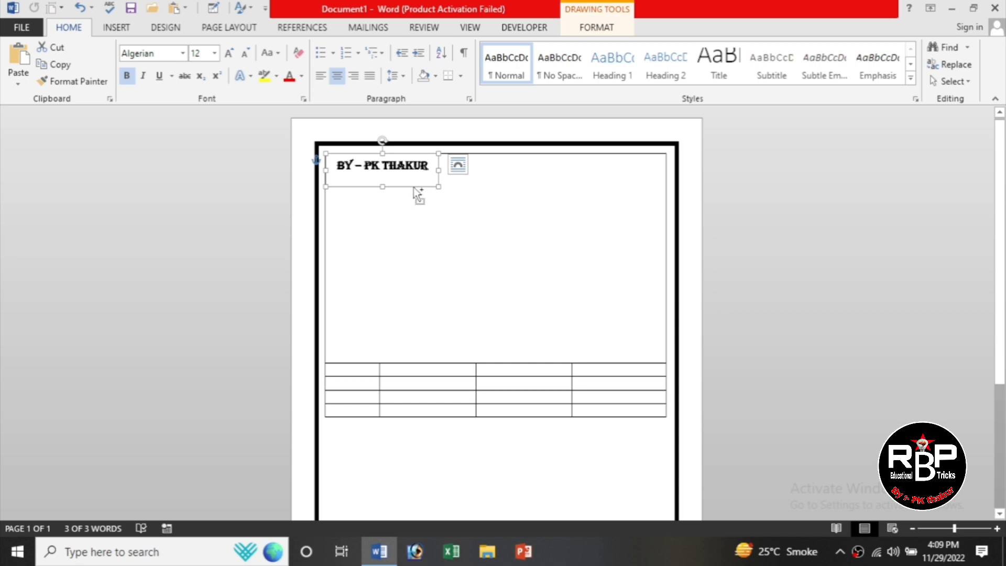
left_click_drag(413, 189, 656, 191)
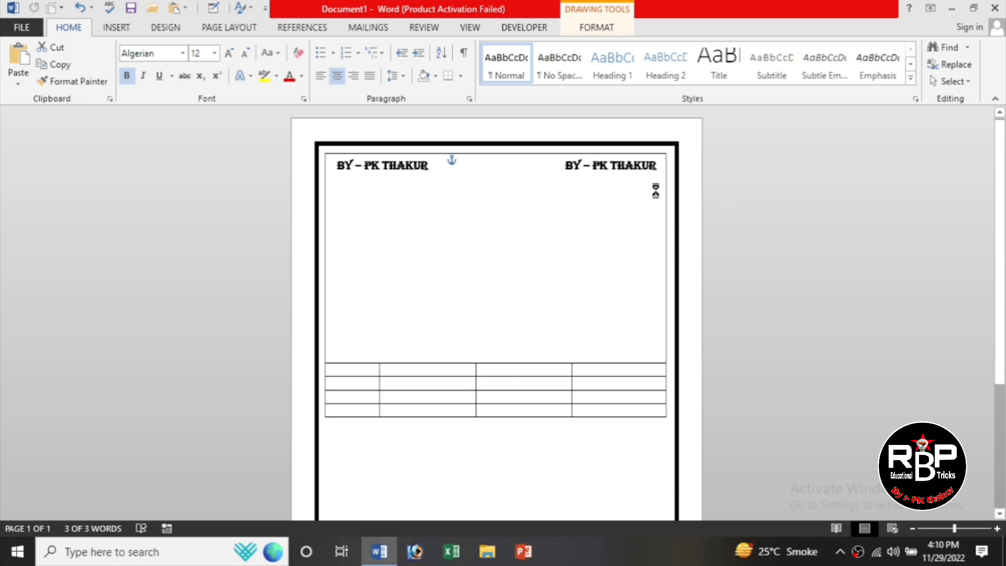
left_click_drag(658, 166, 557, 167)
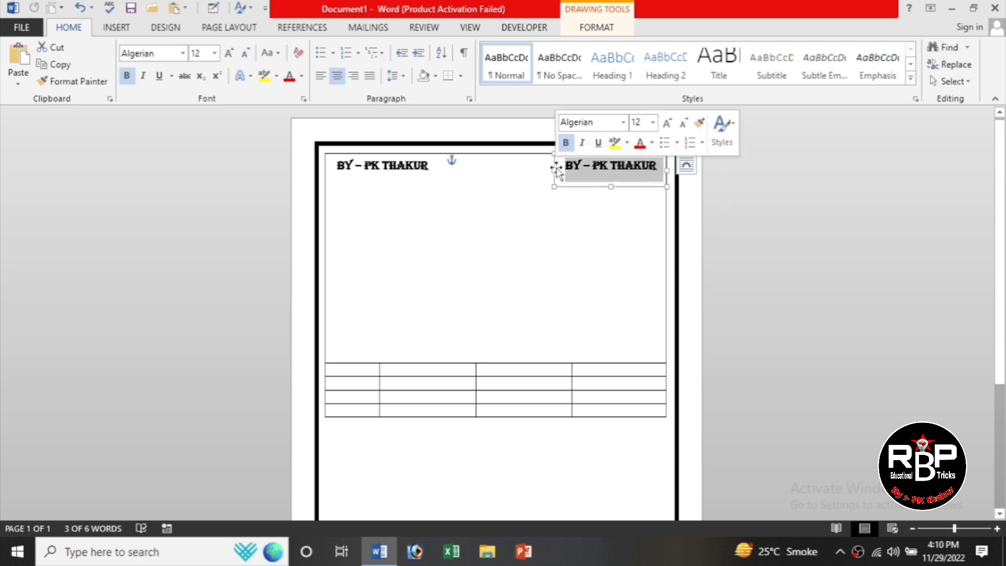
Replace the copied text with the PH NO label and the phone number, widening the box to fit.
type("PH")
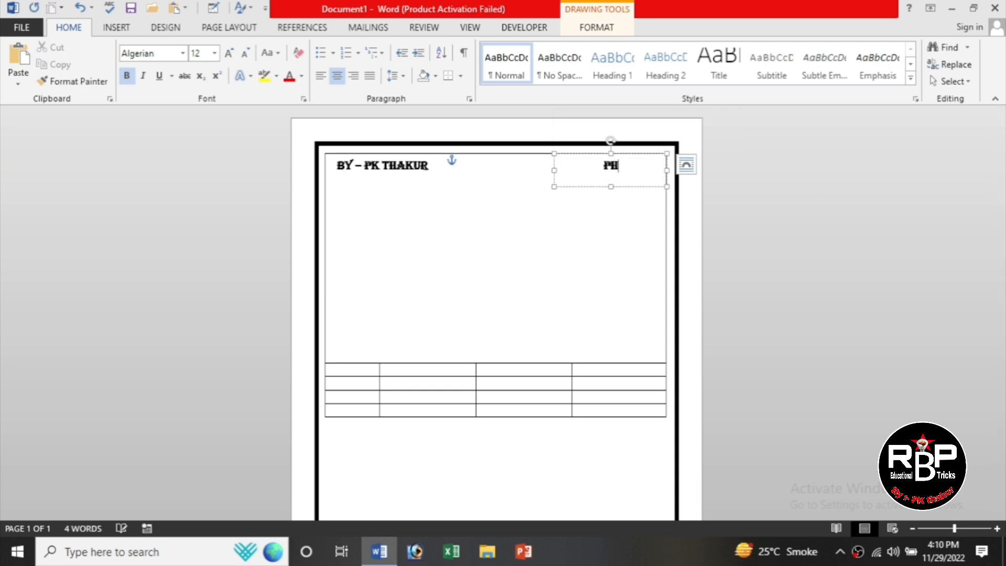
type(" NO - 0123456789")
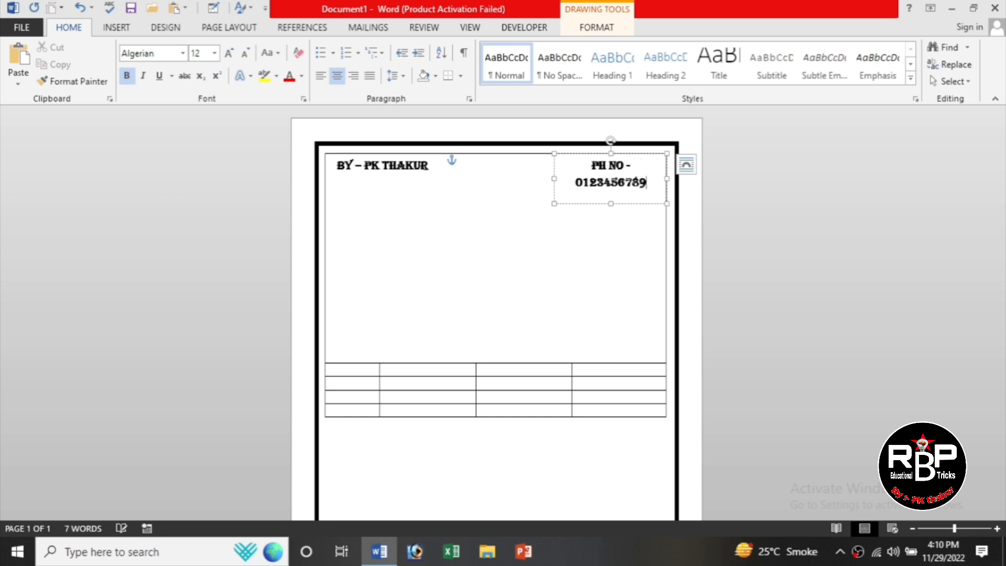
left_click(548, 180)
left_click_drag(549, 179, 530, 179)
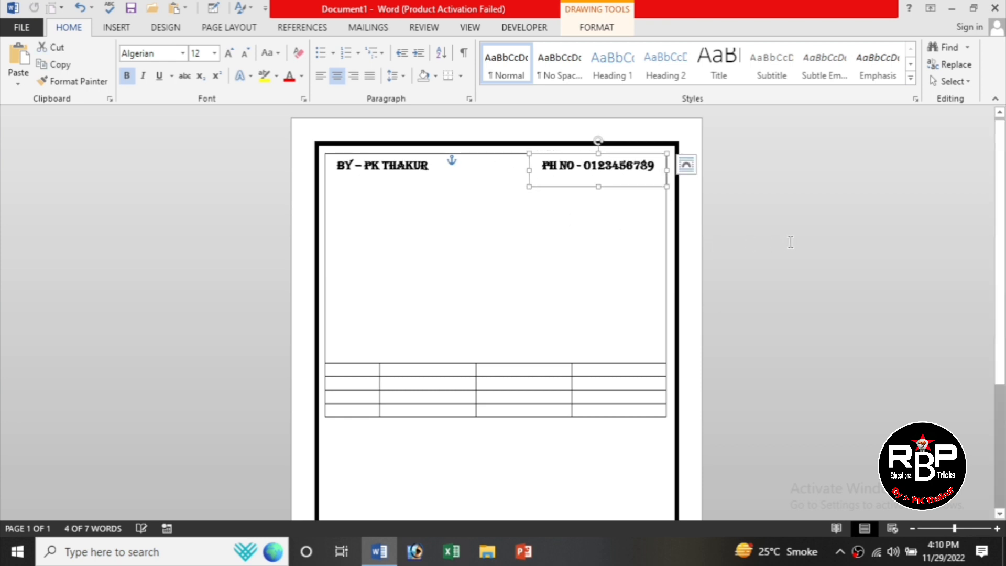
left_click(775, 241)
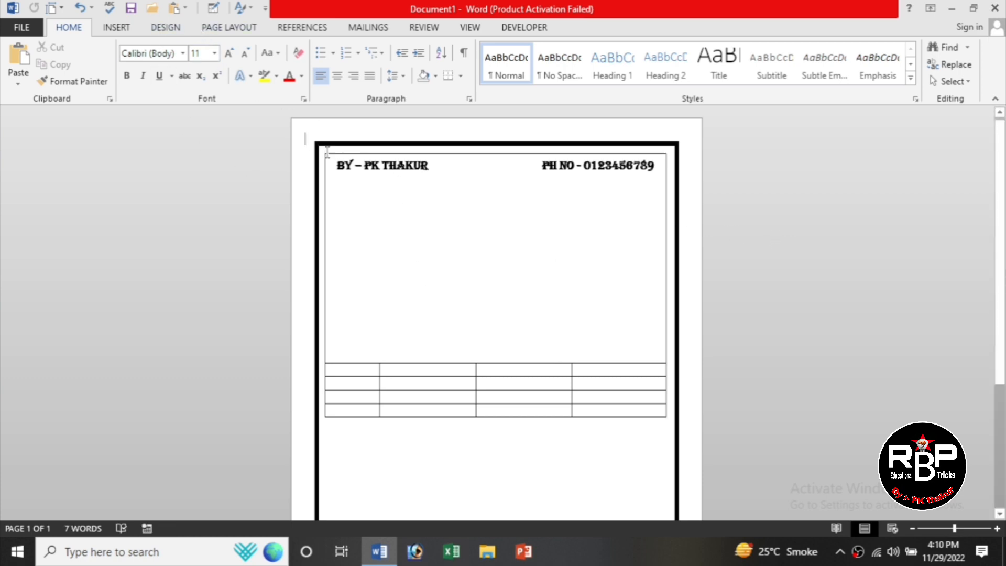
Add a Simple Text Box near the top centre and type RBP COMPUTER CLASSES in it.
left_click(121, 28)
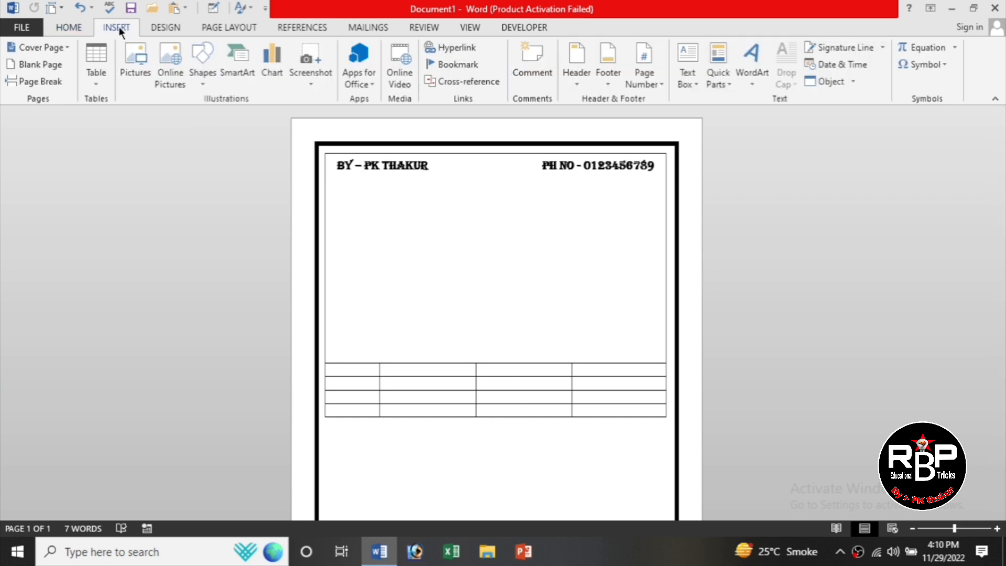
left_click(693, 78)
left_click(717, 167)
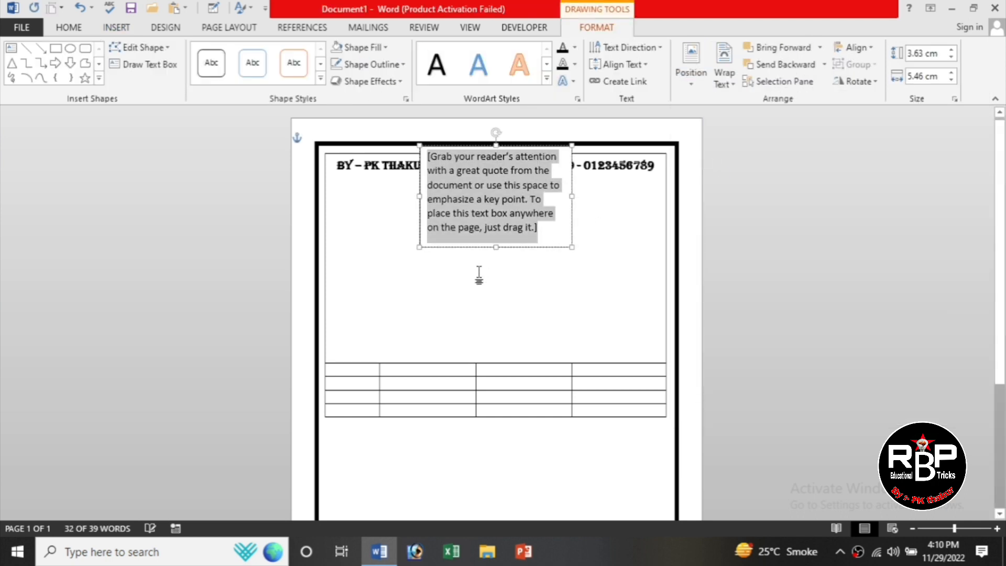
type("R")
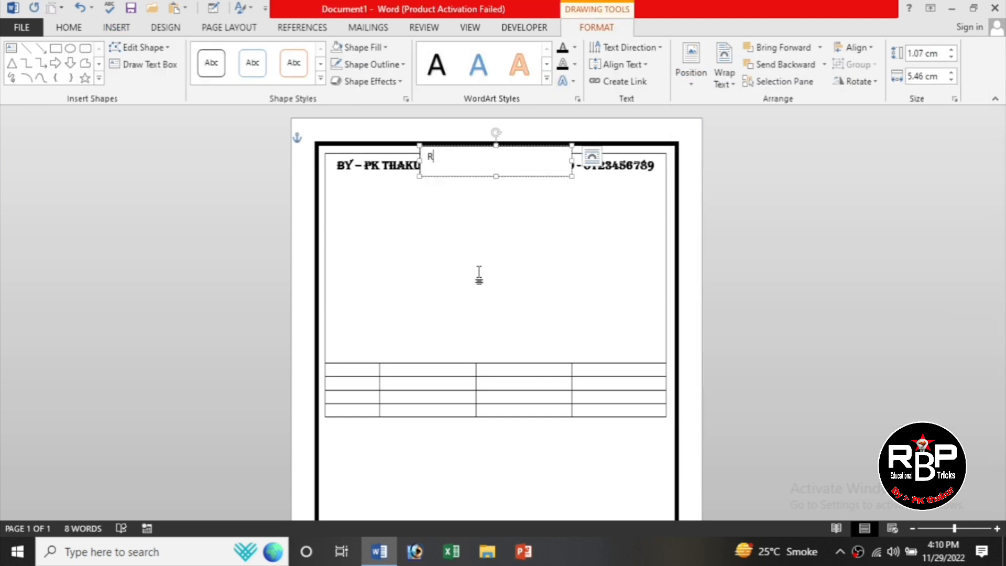
type("BP COMPUTER CLASSES")
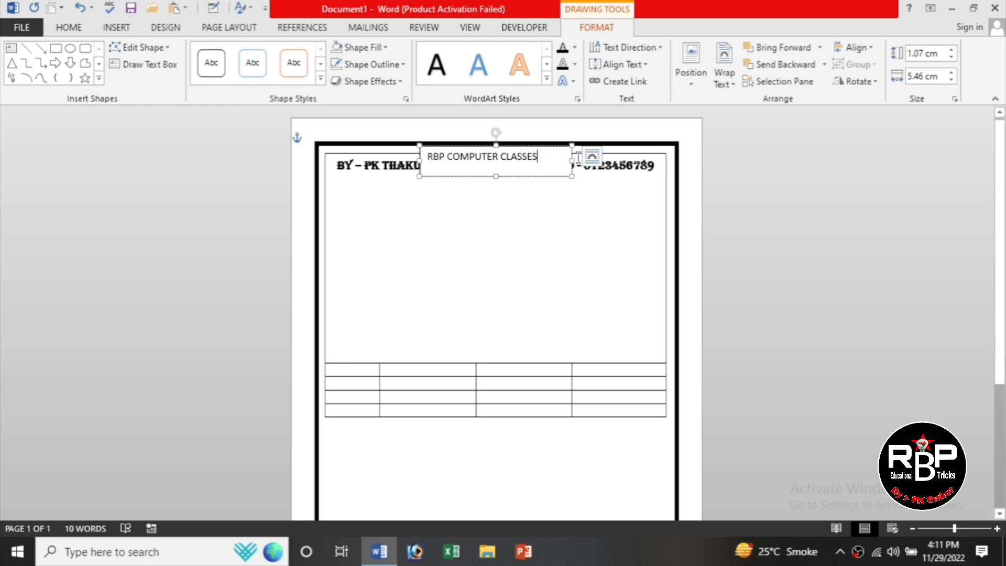
Make the title bold Algerian, enlarge it, and widen and reposition its box.
left_click_drag(516, 157, 411, 167)
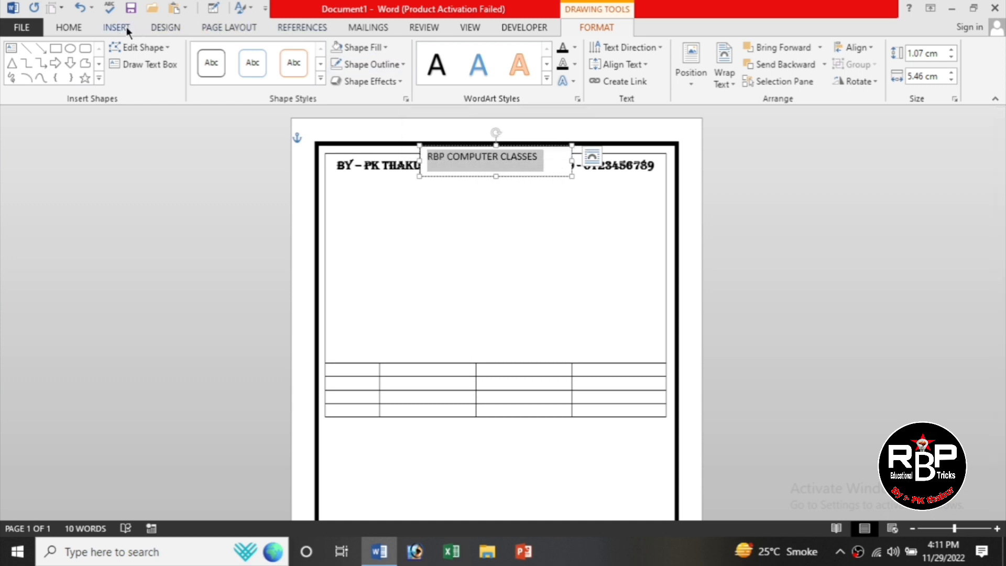
left_click(85, 28)
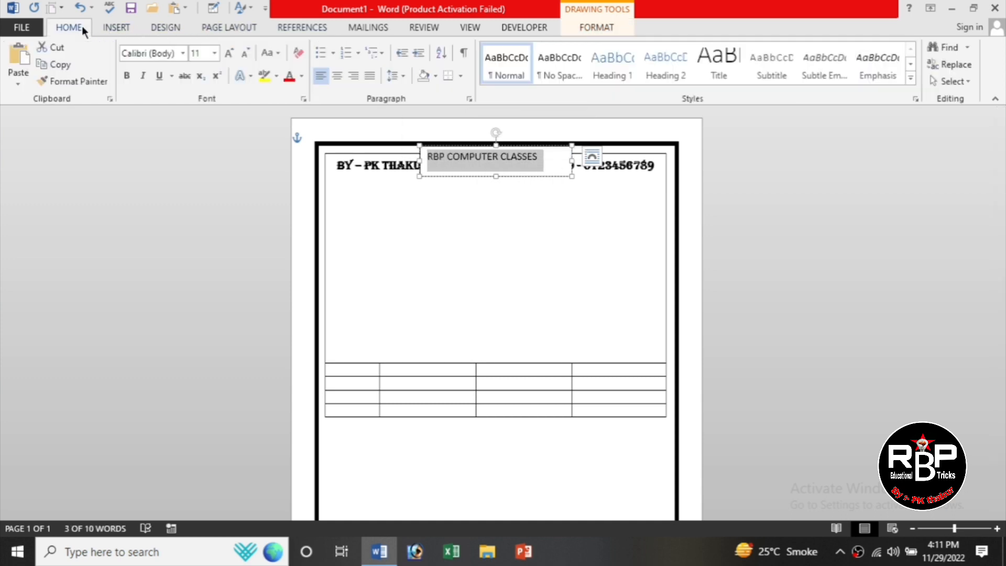
left_click(185, 54)
left_click(187, 144)
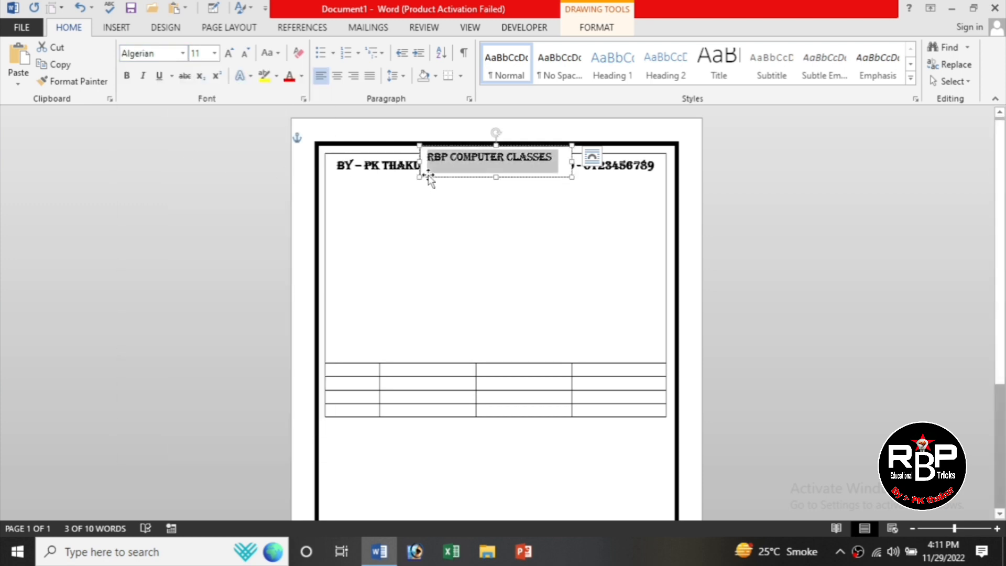
left_click(132, 76)
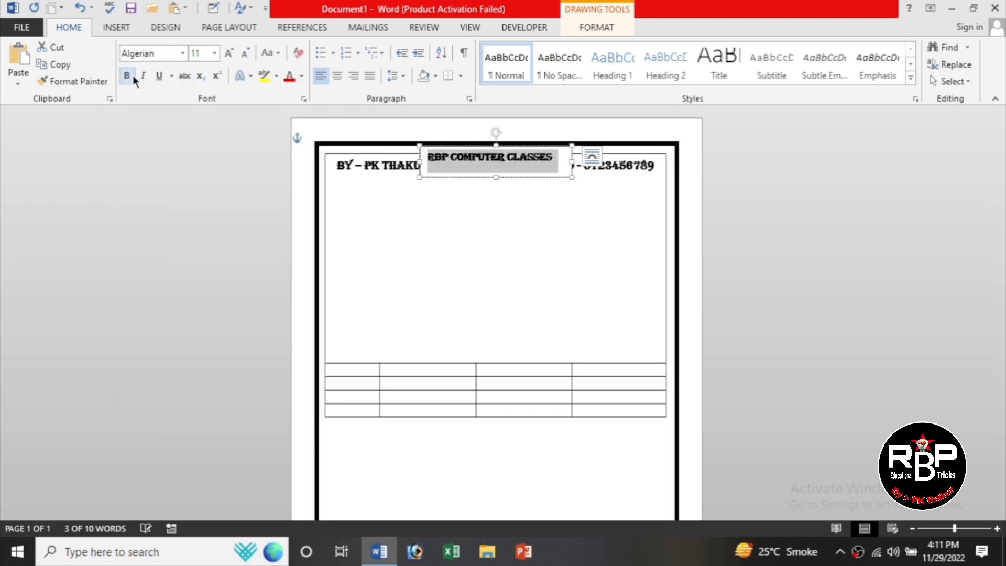
left_click(229, 54)
left_click(229, 54)
left_click(229, 54)
left_click(228, 54)
left_click(229, 54)
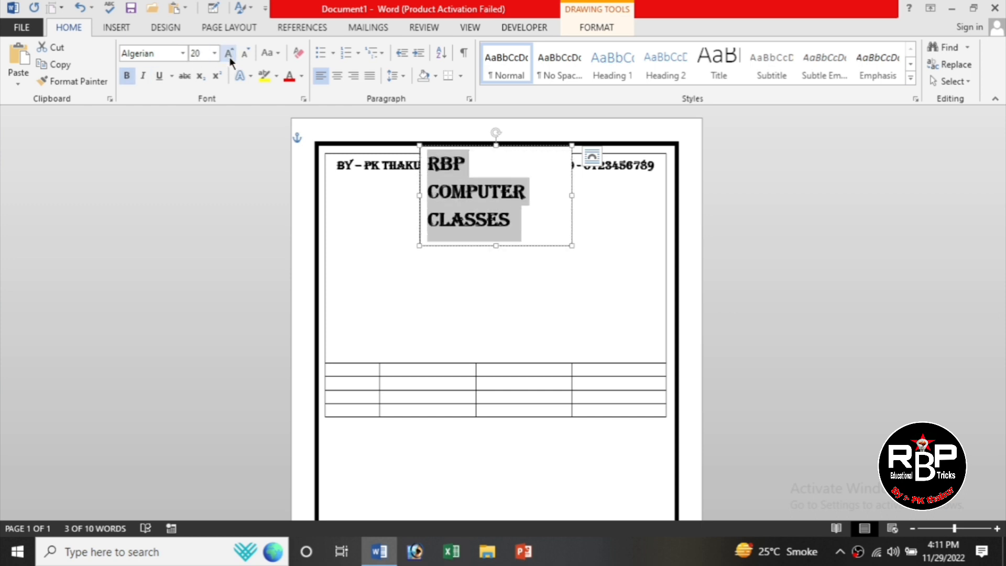
left_click_drag(571, 195, 724, 197)
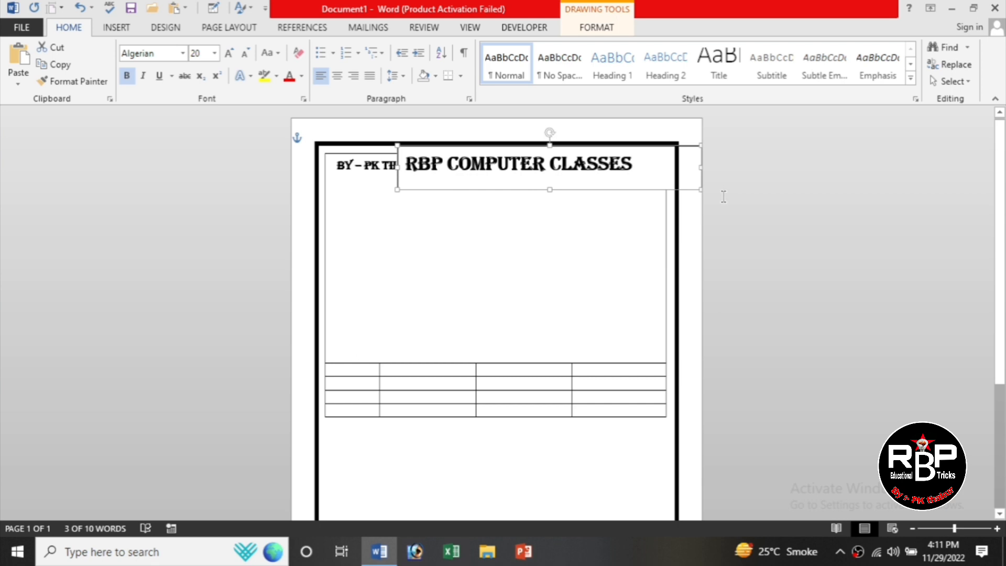
left_click_drag(690, 149, 622, 184)
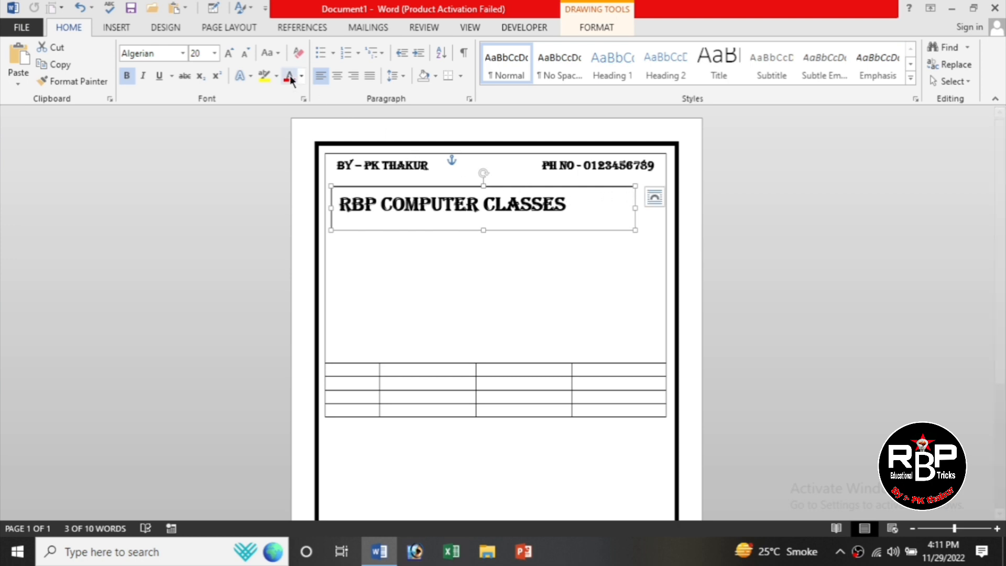
Raise the title to 26 pt, centre it, and fit its box on one line under the header.
left_click(227, 57)
left_click(226, 57)
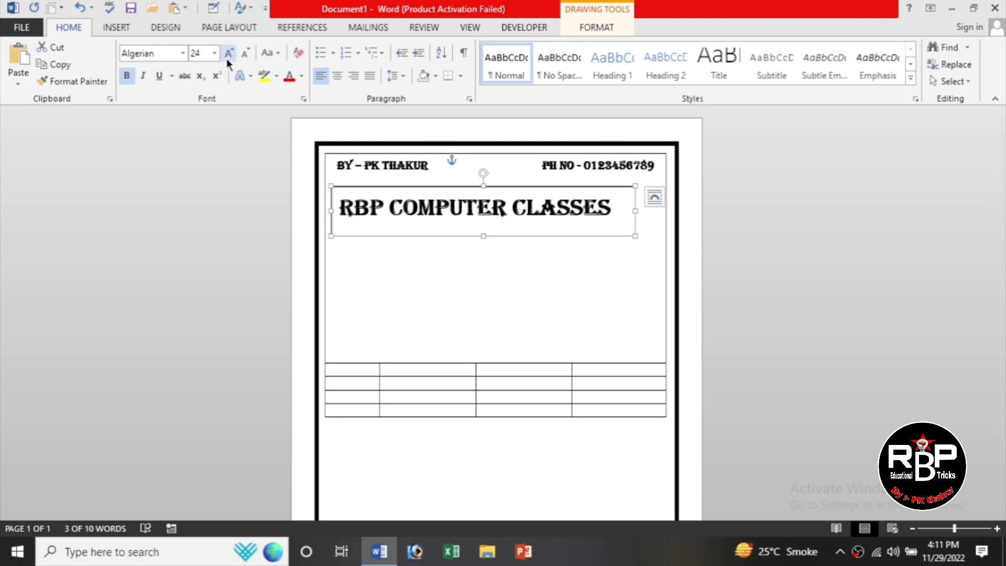
left_click(227, 55)
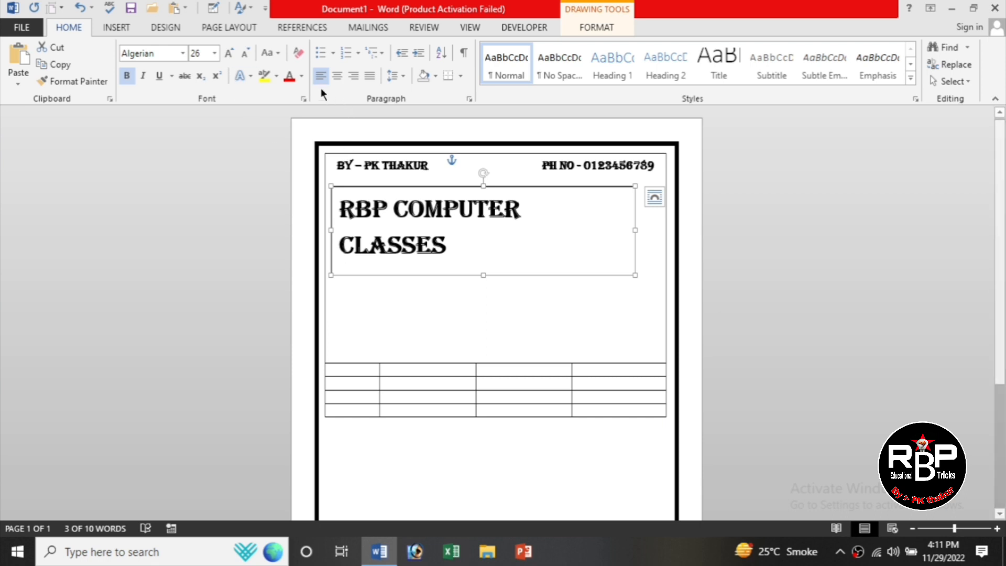
left_click(337, 77)
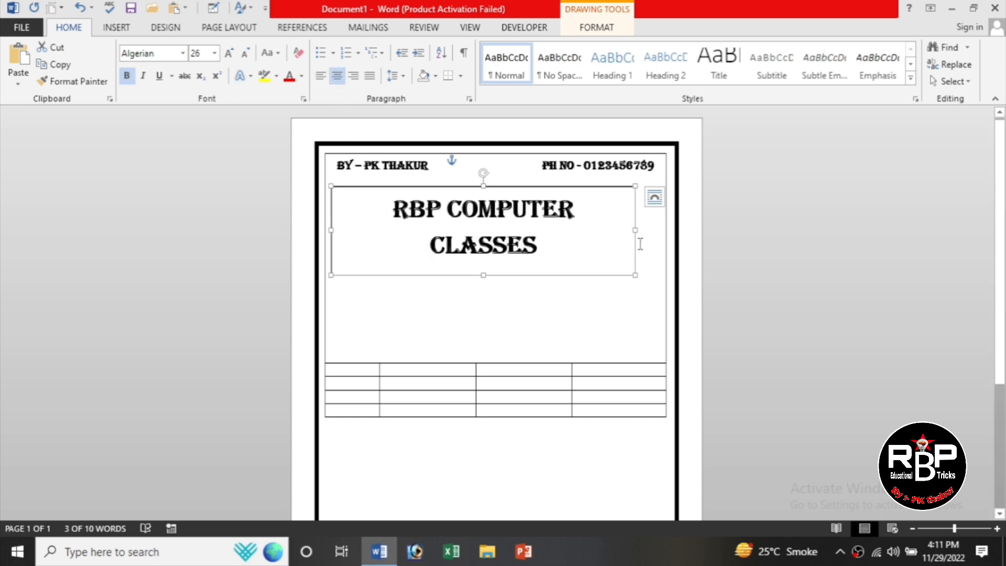
left_click_drag(636, 231, 667, 230)
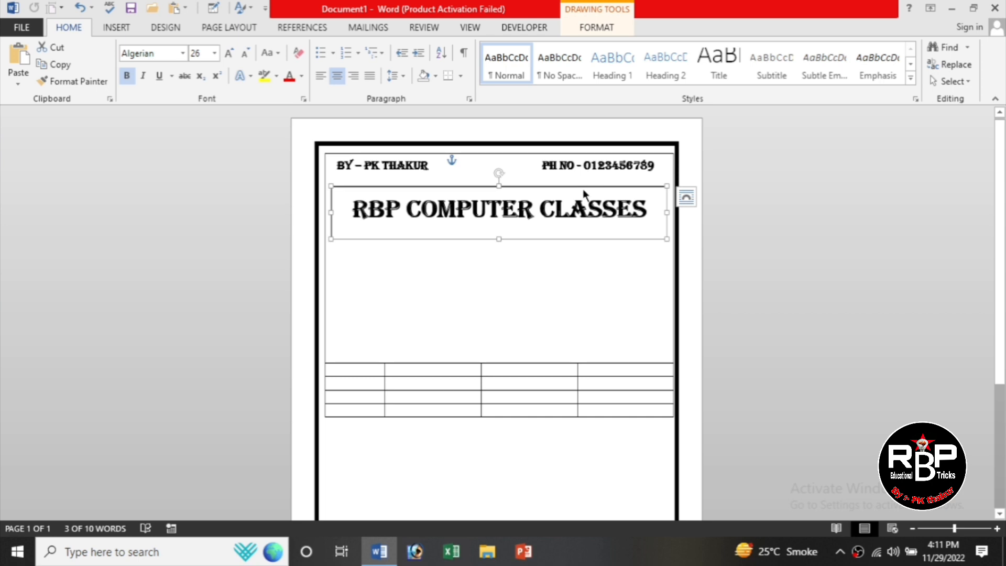
left_click_drag(584, 187, 583, 179)
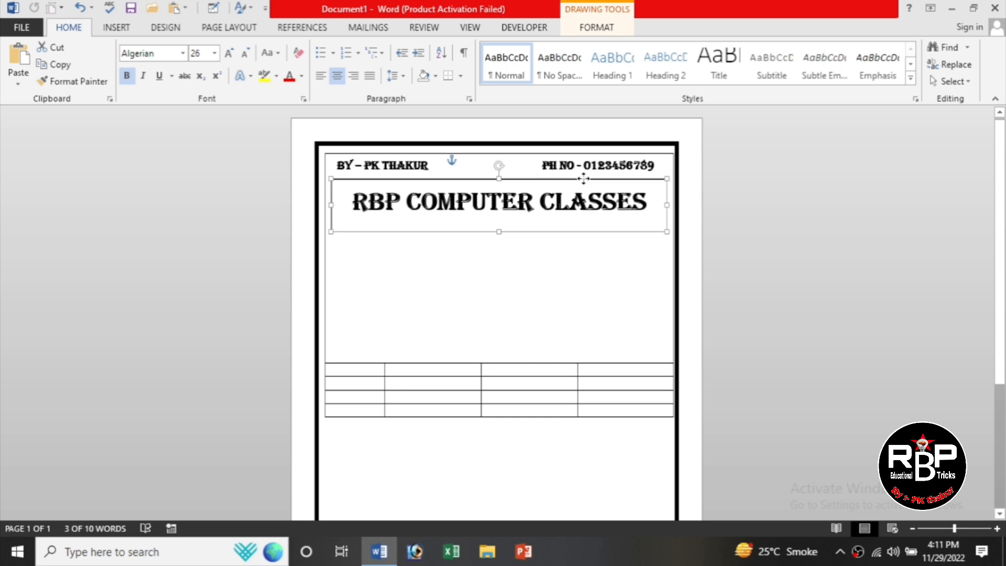
Give the title box no fill and no outline, and nudge it up slightly.
left_click(606, 27)
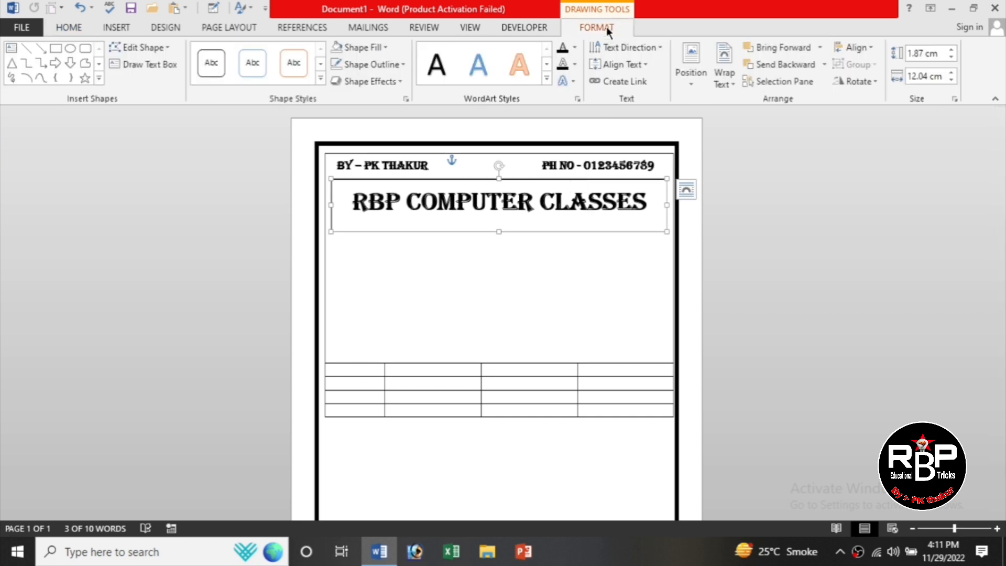
left_click(365, 47)
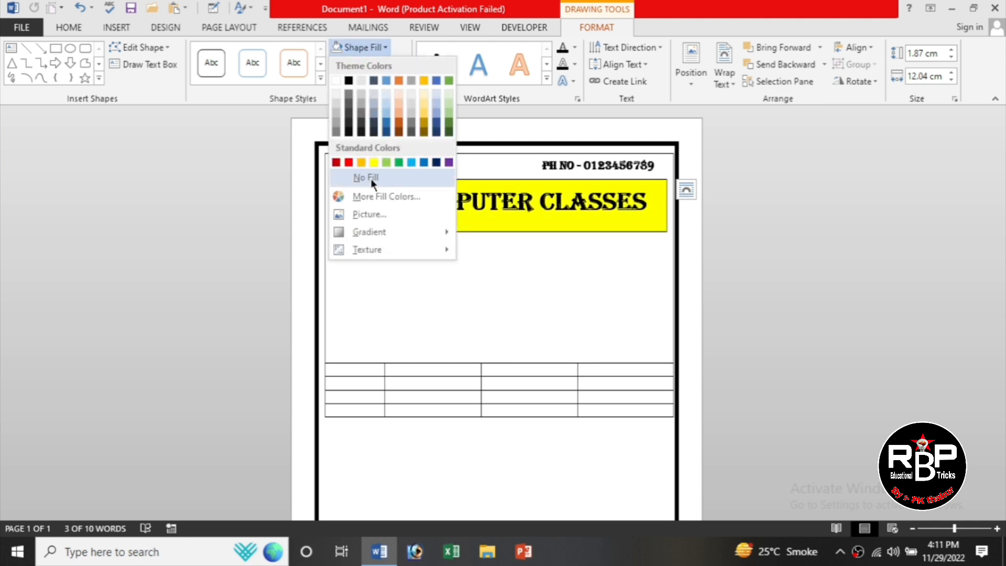
left_click(370, 179)
left_click(376, 64)
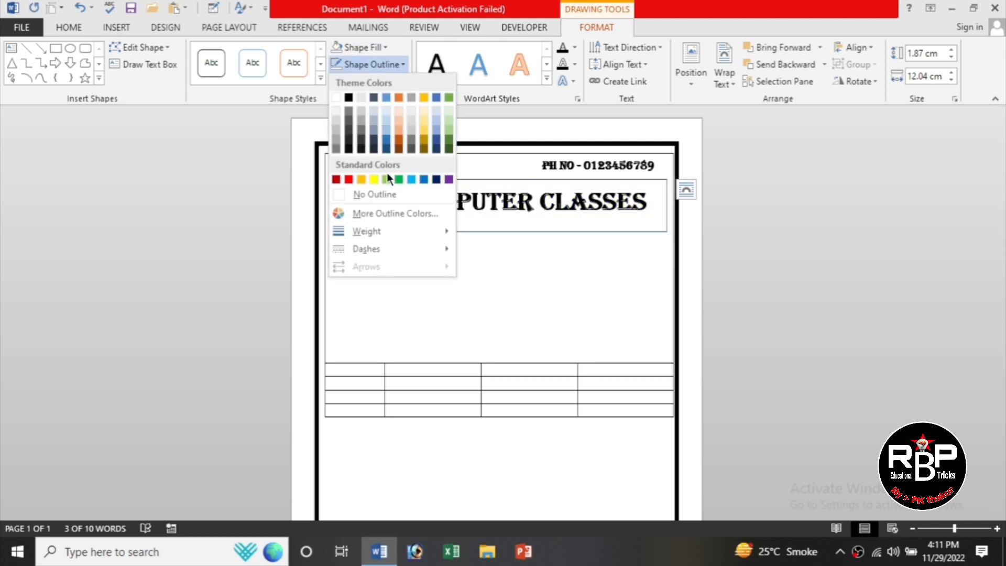
left_click(389, 195)
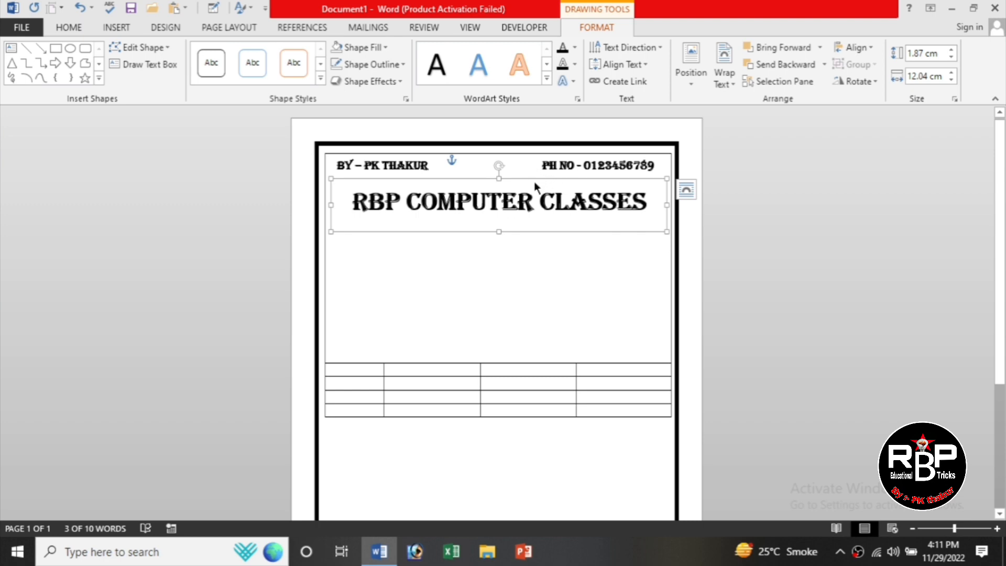
left_click_drag(532, 181, 532, 173)
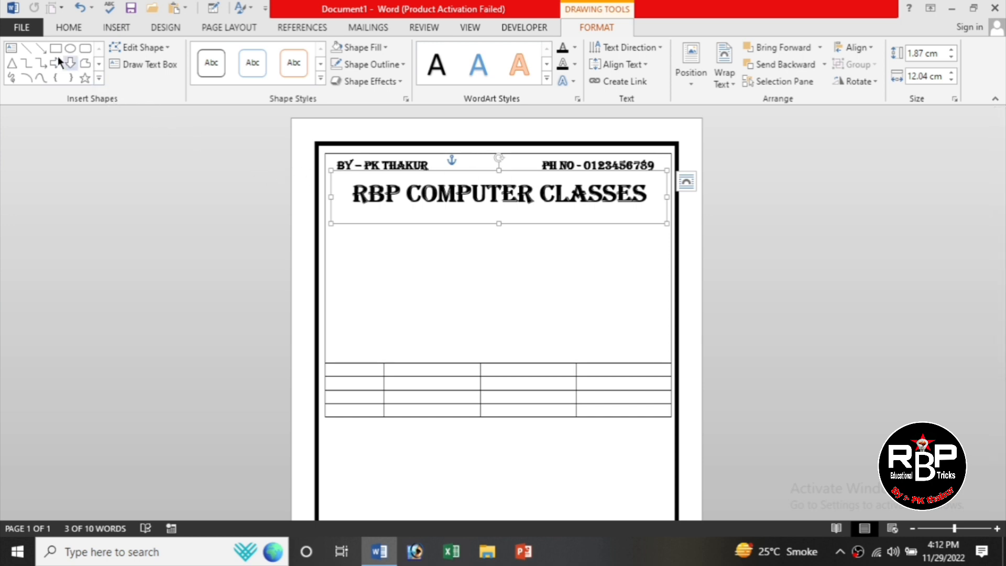
Apply a double underline to the RBP COMPUTER CLASSES title.
left_click(73, 28)
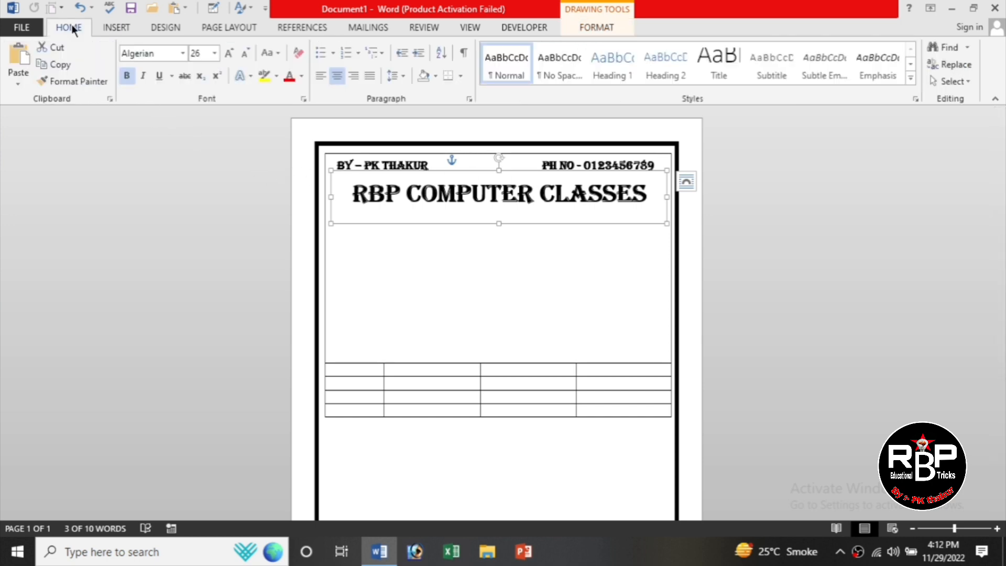
left_click(160, 77)
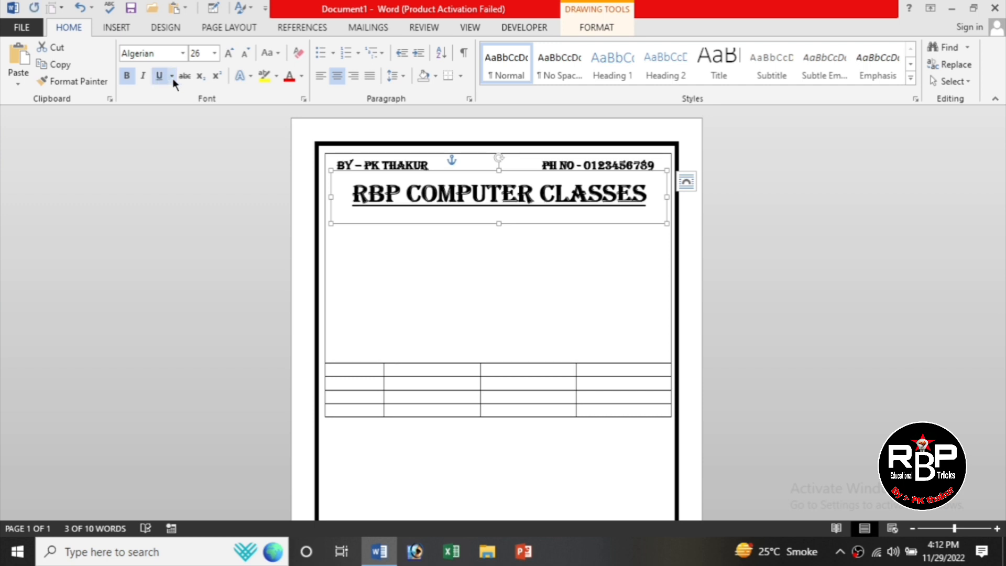
left_click(172, 78)
left_click(172, 117)
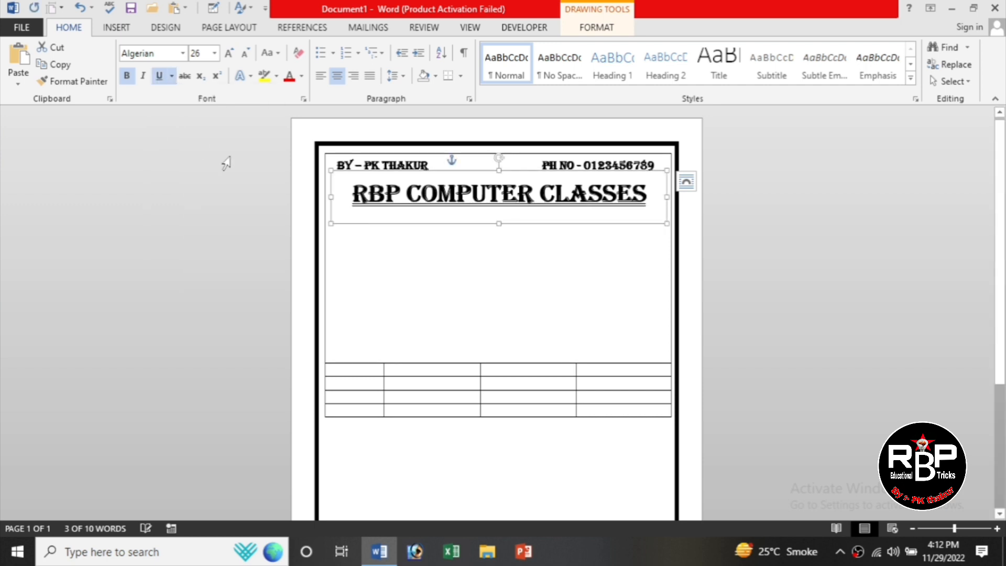
left_click(926, 307)
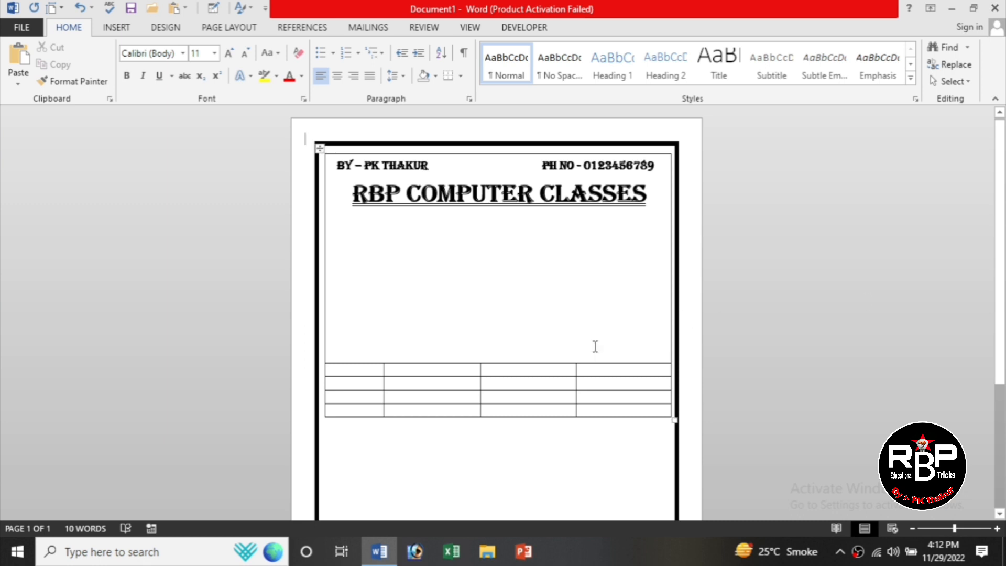
Duplicate the BY – PK THAKUR box below the title in Arial Black and enlarge the copy.
left_click(546, 189)
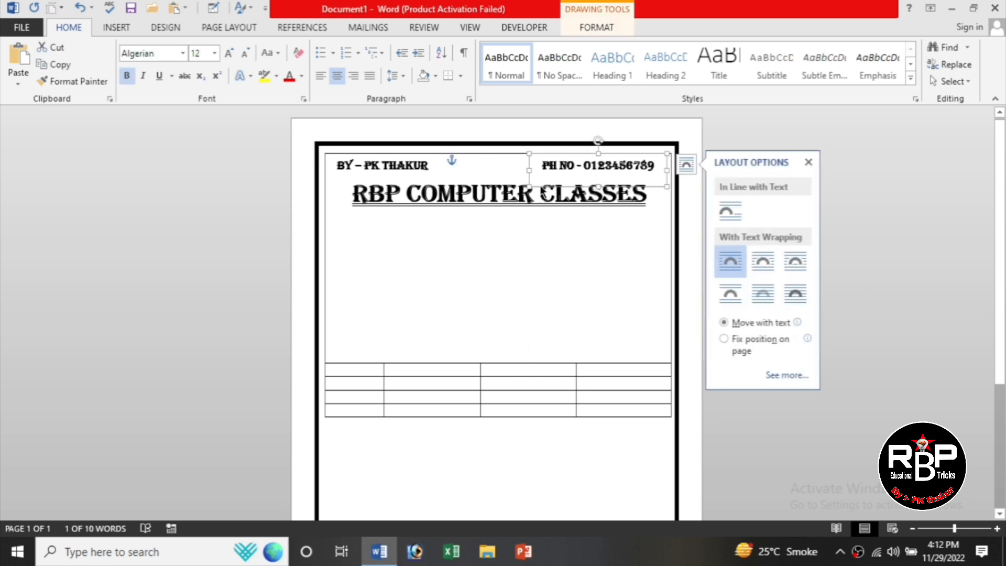
left_click(428, 168)
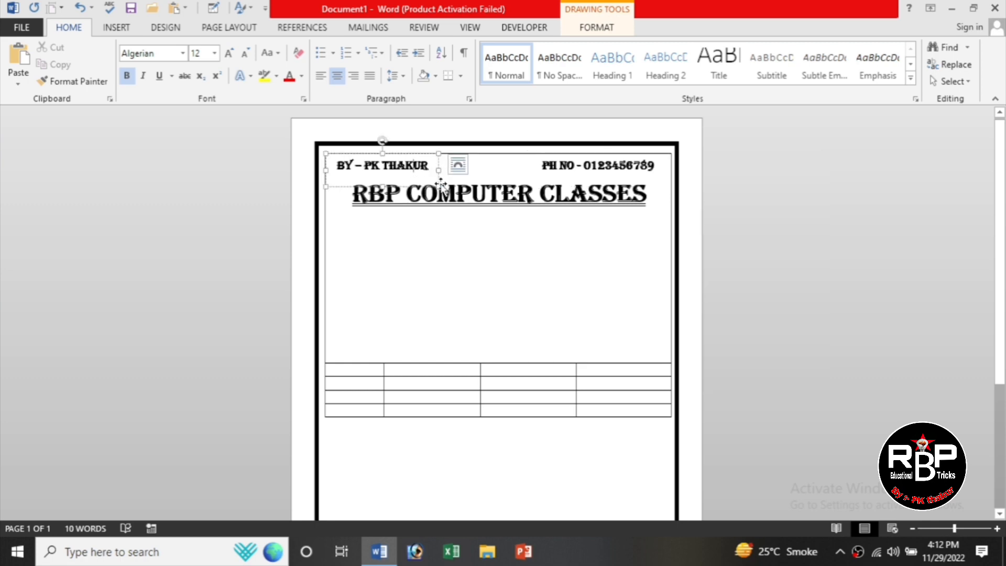
left_click_drag(436, 171, 354, 249)
left_click(183, 53)
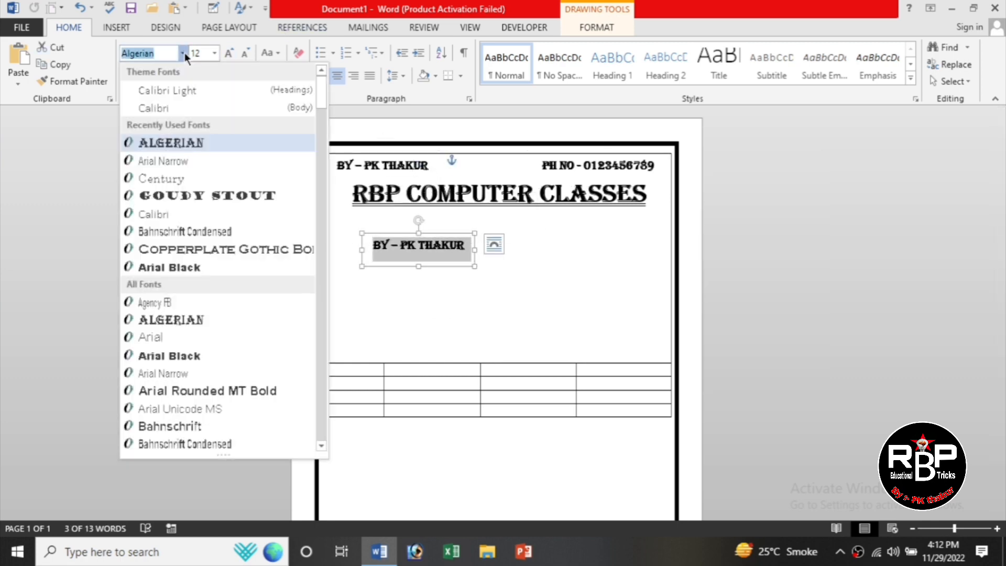
key("Escape")
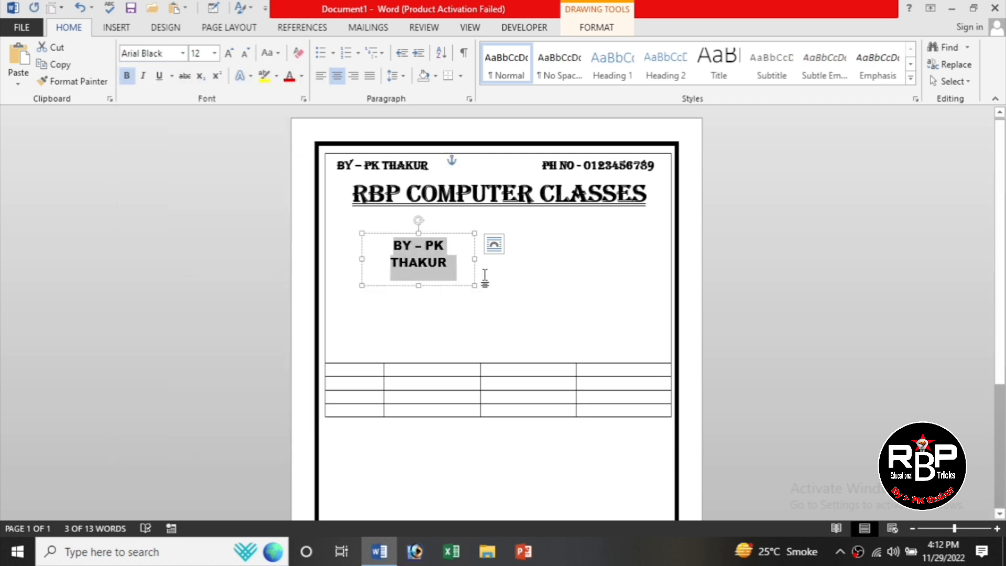
left_click_drag(477, 258, 635, 259)
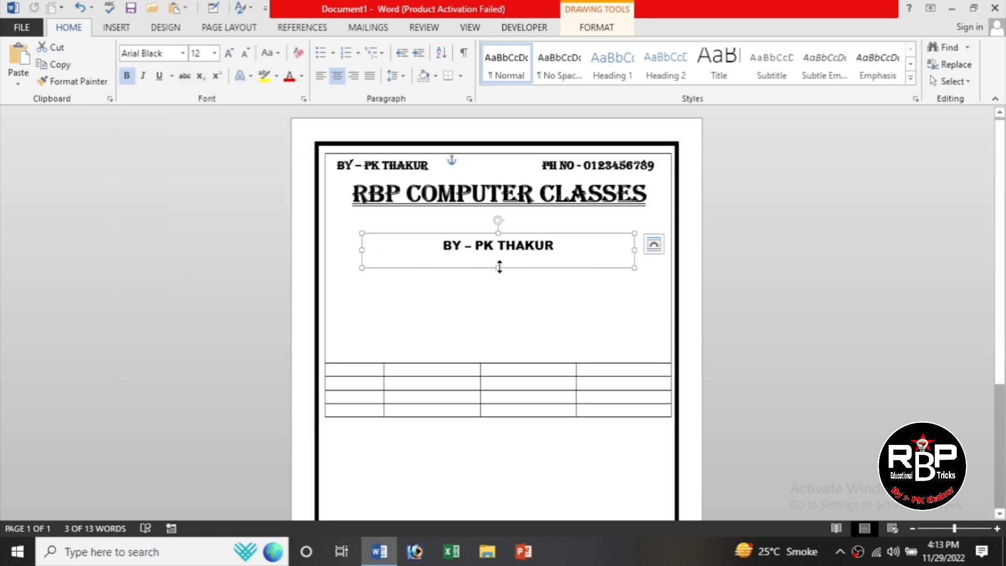
left_click_drag(499, 285, 495, 324)
Replace the copy's text with the institute's address on one line at 11 pt, placed under the title.
left_click_drag(561, 240, 394, 273)
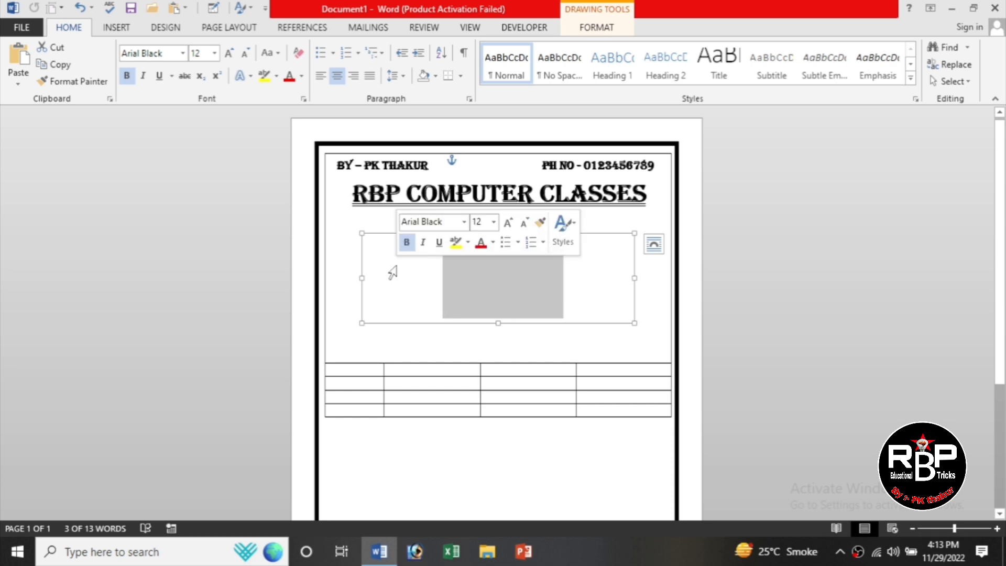
key("BackSpace")
type("AT ")
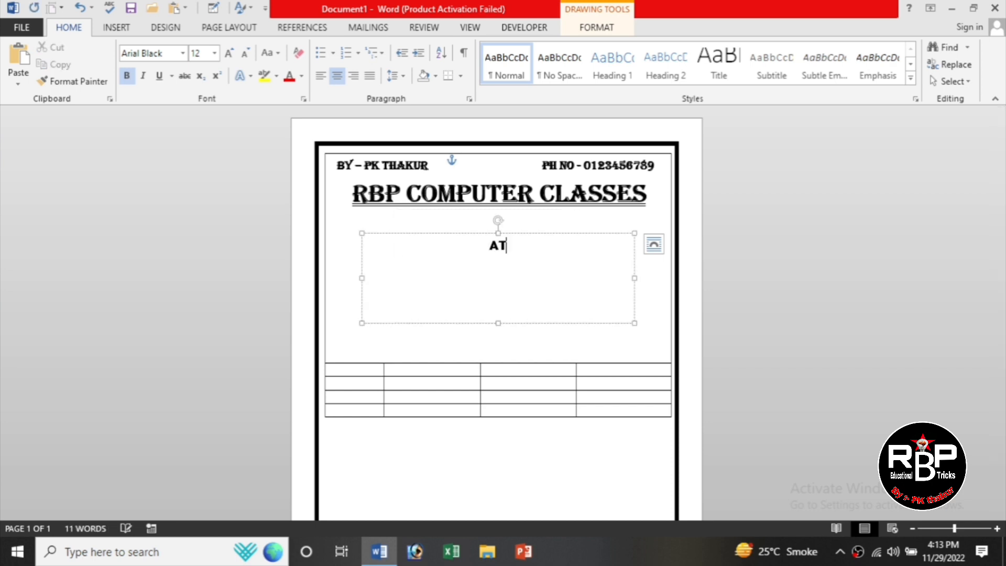
type("- BAGHOPUR")
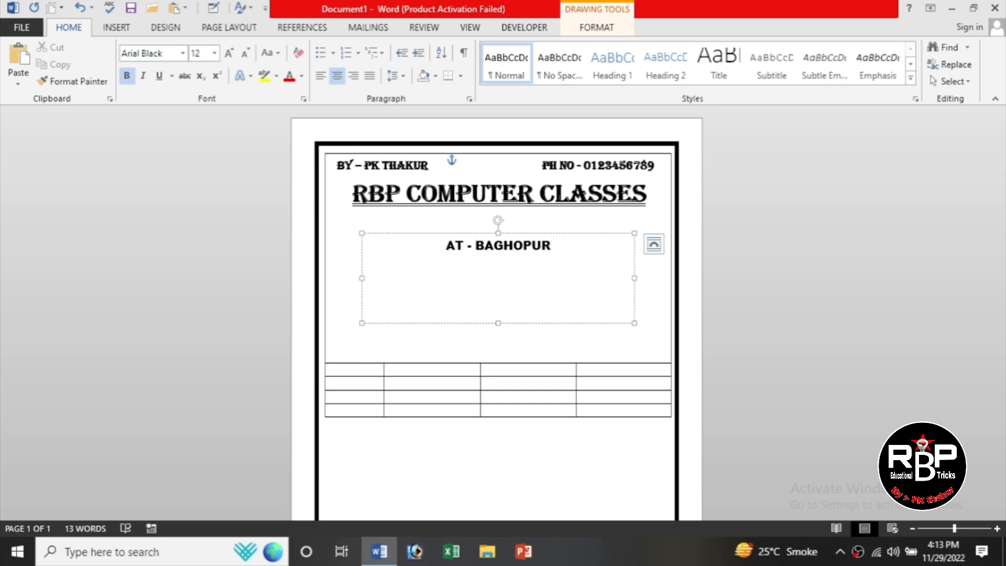
type(", SAMASTIP")
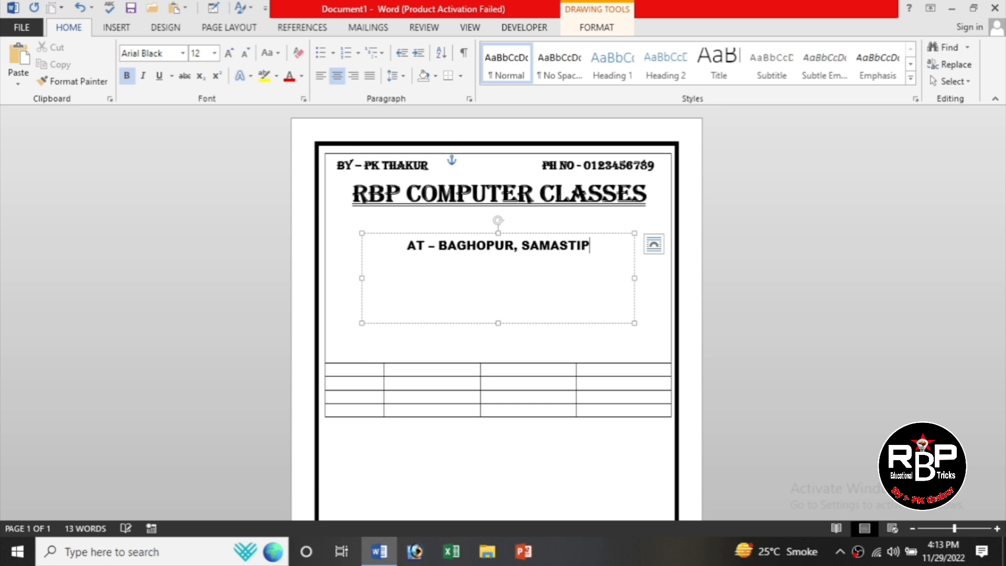
type("UR,")
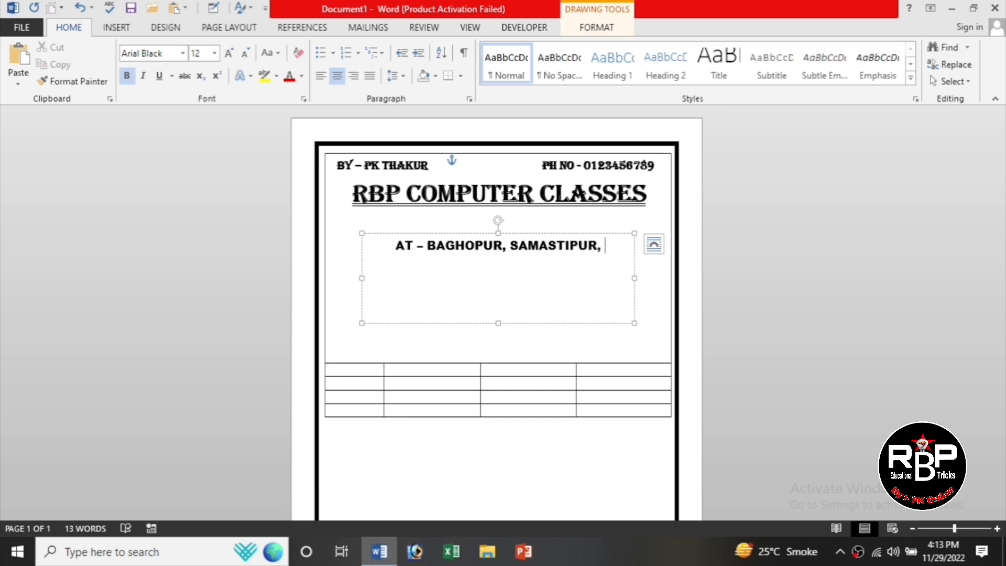
type(" BIHAR")
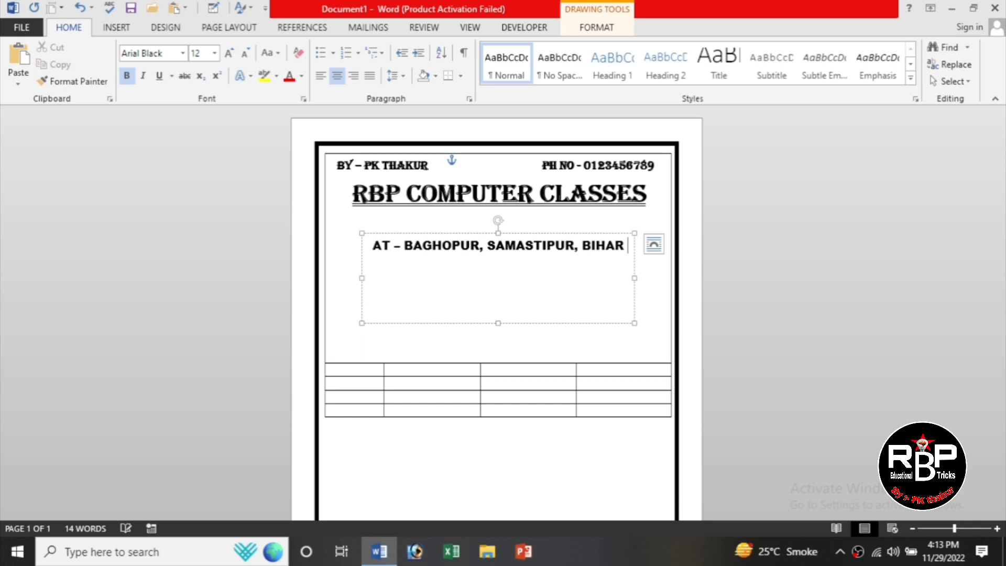
type(" 9")
key("BackSpace")
type("(848117)")
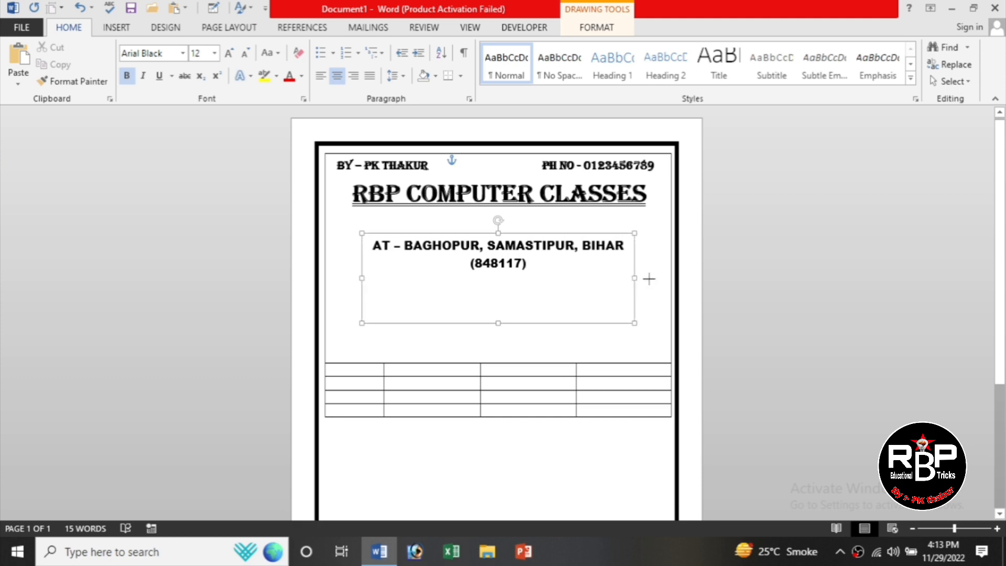
left_click_drag(649, 279, 348, 246)
left_click(249, 51)
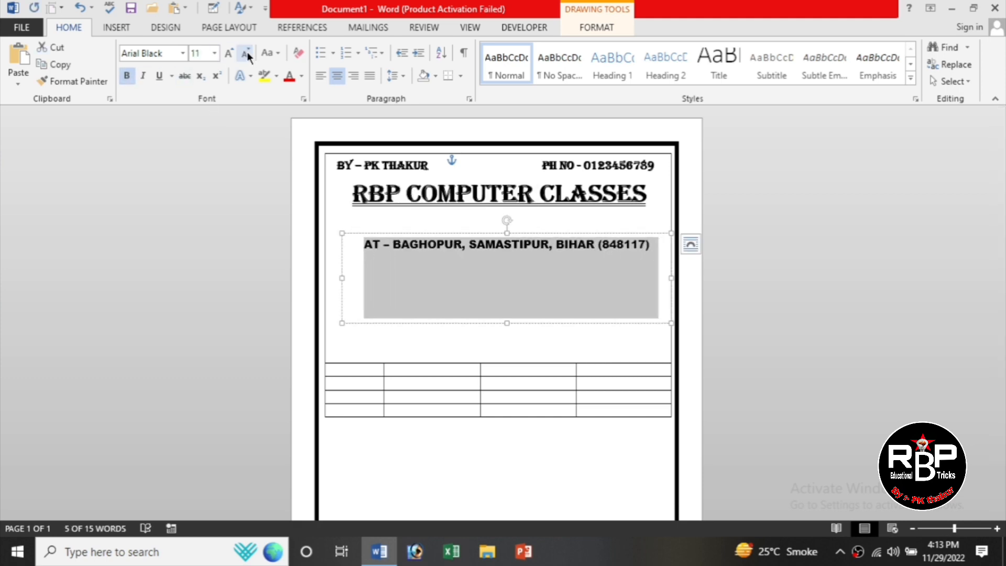
left_click_drag(449, 323, 440, 295)
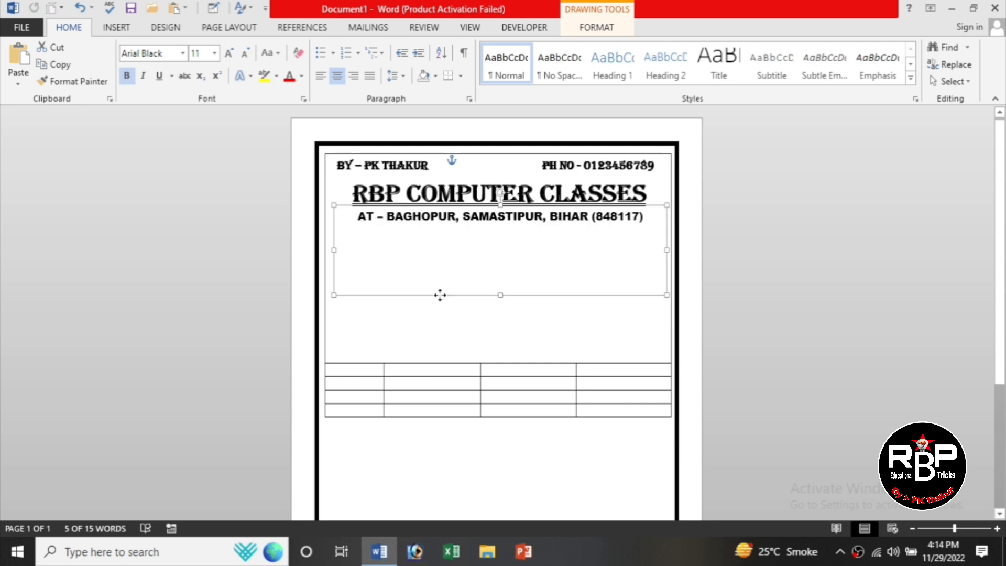
left_click_drag(441, 295, 438, 294)
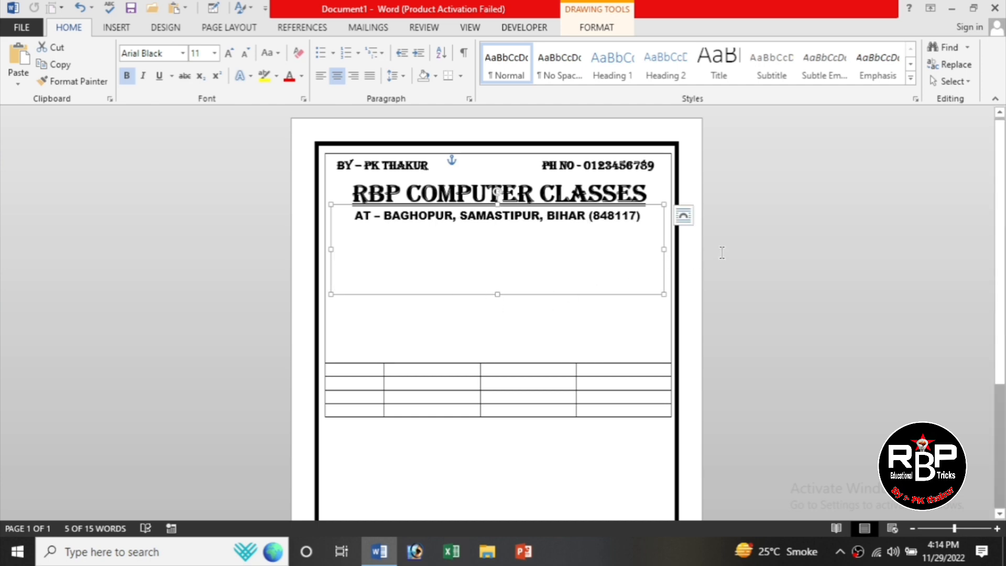
left_click(740, 242)
Colour the RBP COMPUTER CLASSES title red.
scroll(502, 291, "down", 2)
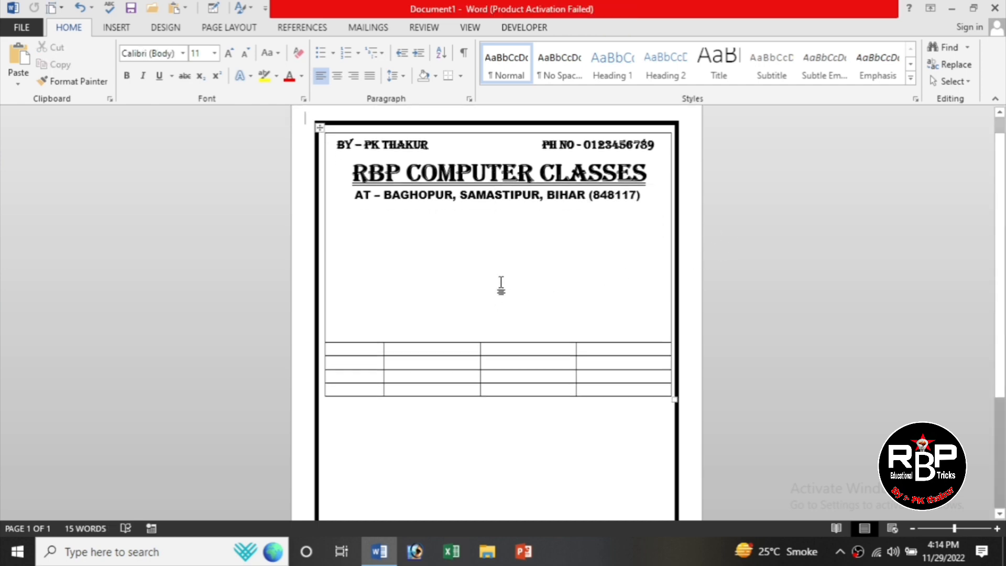
left_click_drag(653, 157, 370, 168)
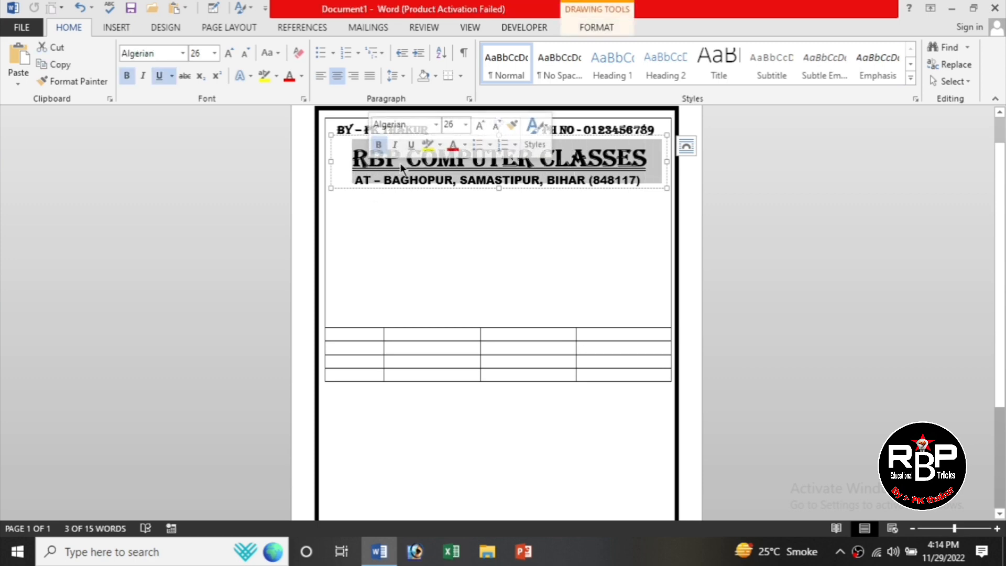
left_click(453, 145)
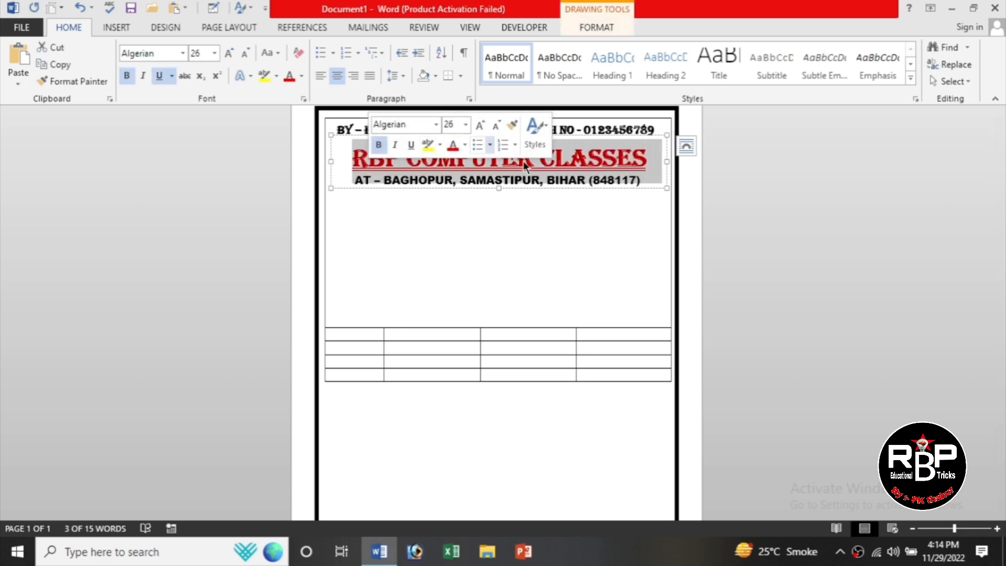
left_click(770, 213)
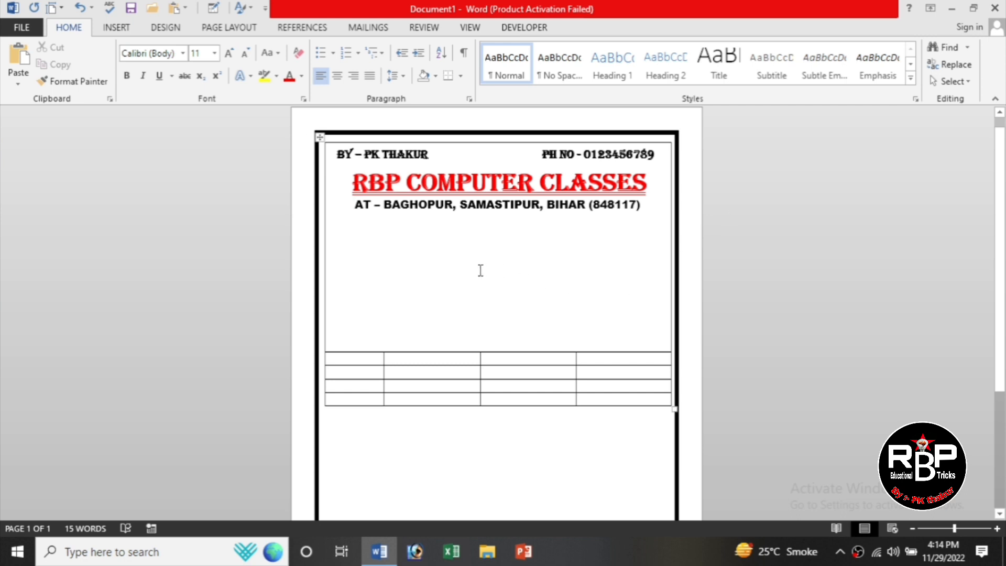
Shrink the address text box so it fits its single line.
left_click(346, 237)
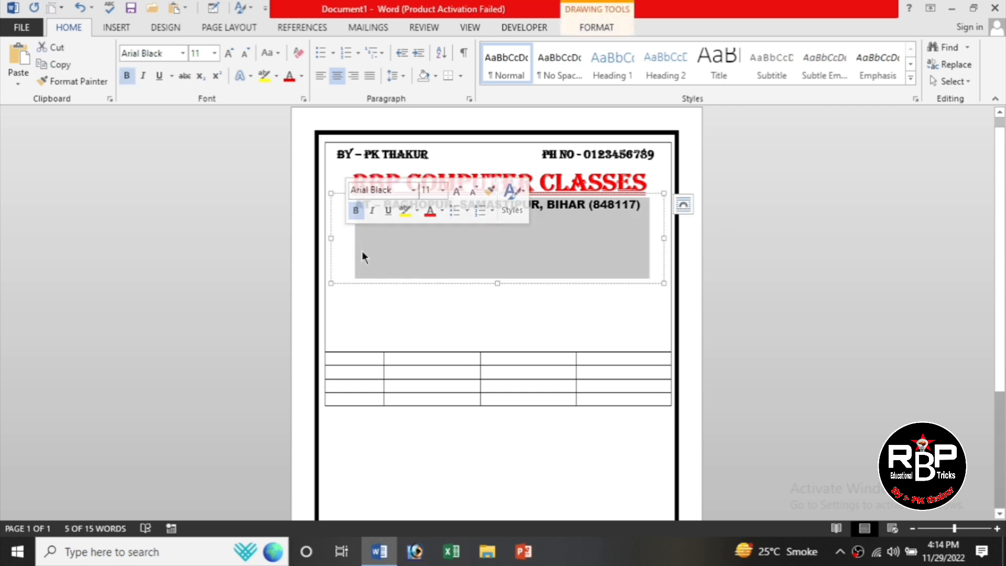
left_click(795, 277)
left_click(495, 204)
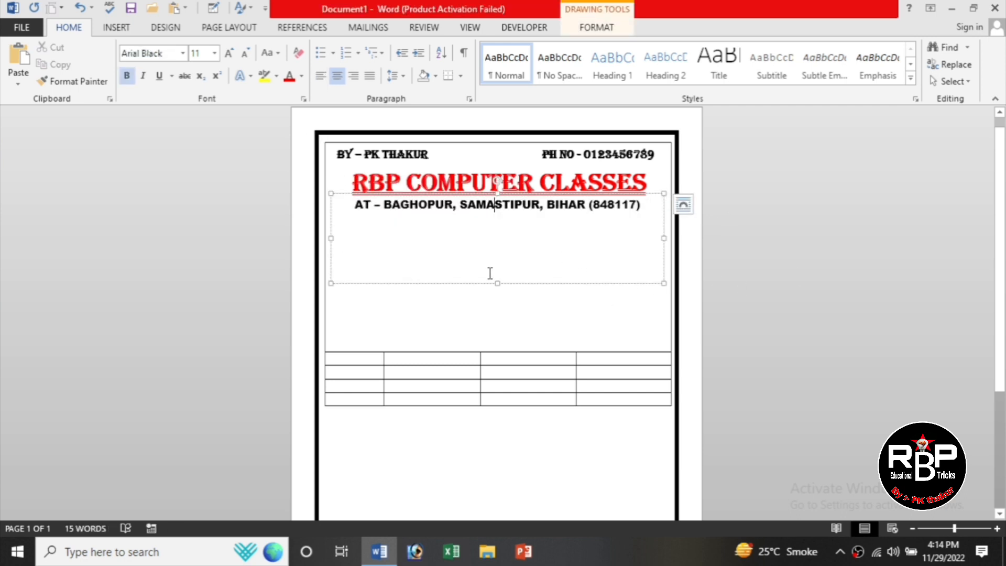
left_click_drag(498, 284, 502, 216)
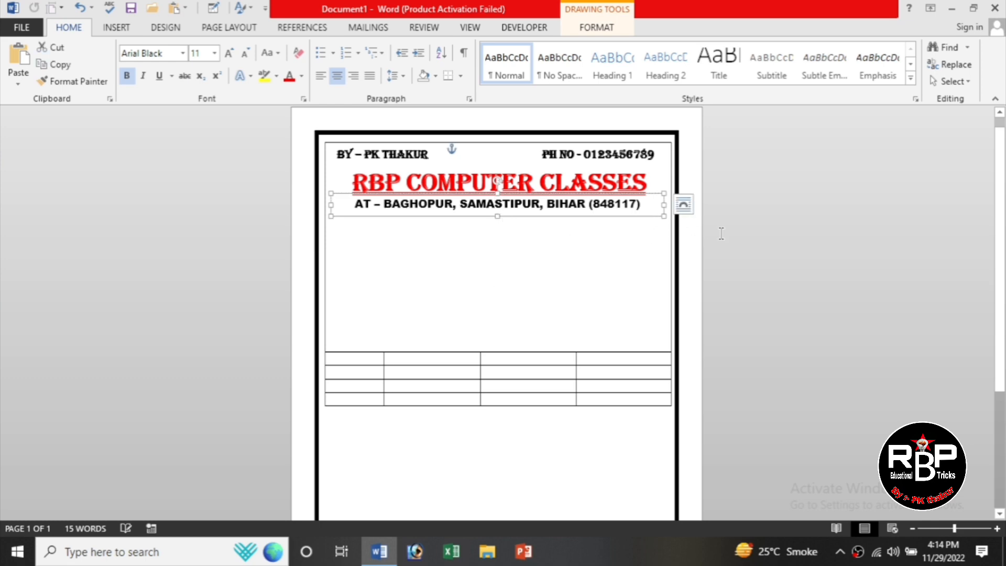
left_click(383, 154)
left_click(132, 28)
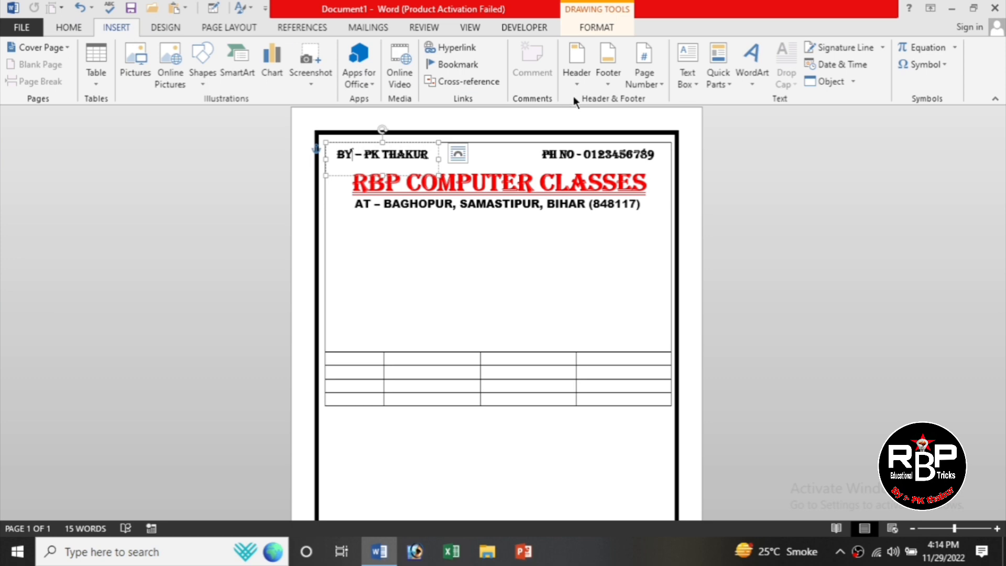
Draw a text box below the address and type 'RECIPT NO.................'.
left_click(688, 79)
left_click(698, 84)
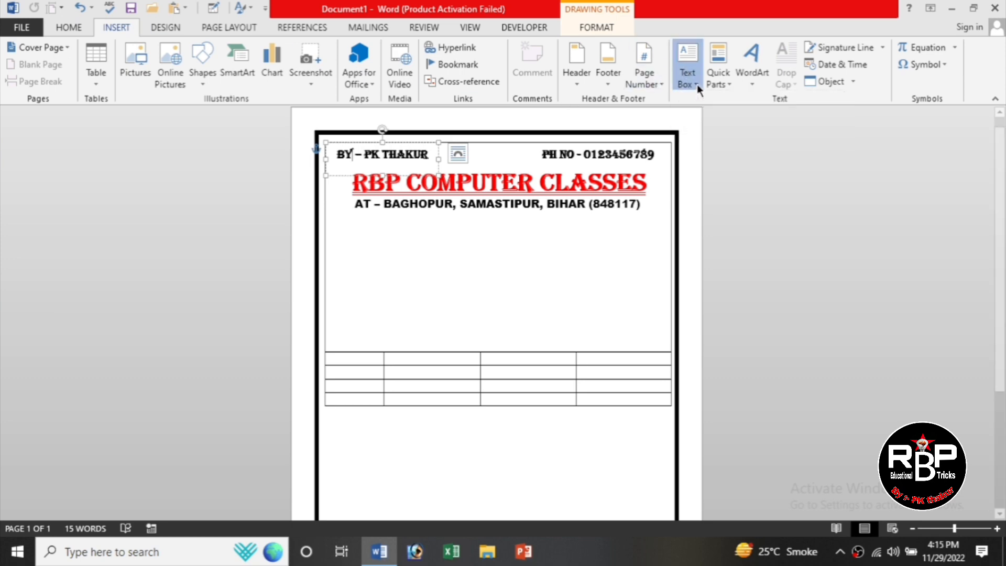
left_click(697, 83)
left_click(710, 120)
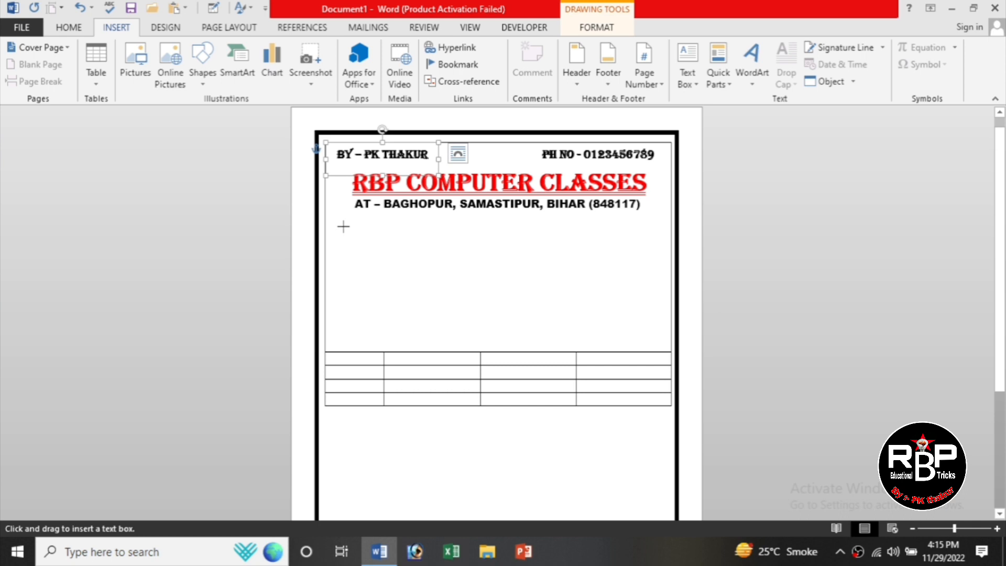
left_click_drag(343, 227, 508, 262)
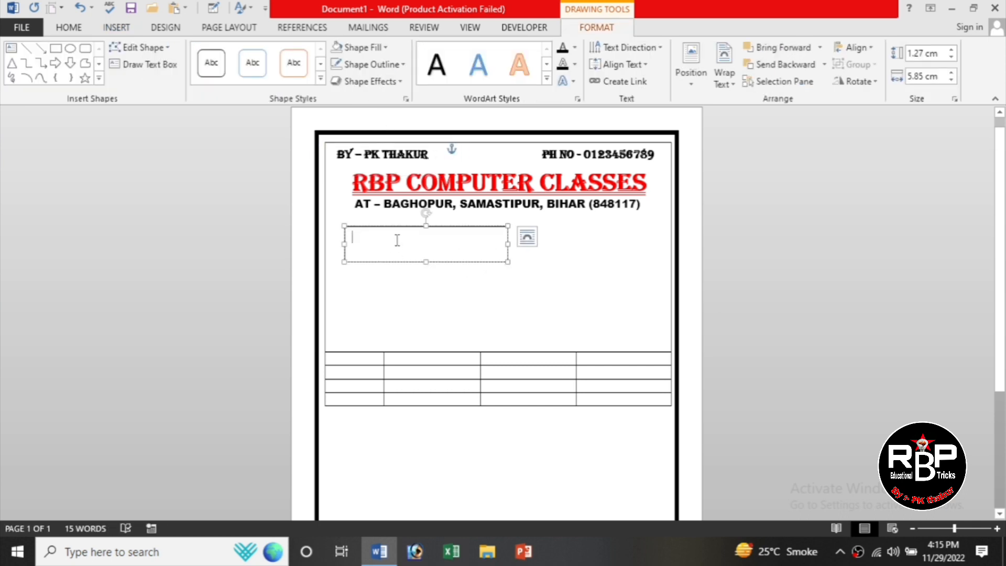
type("RECIPT NO")
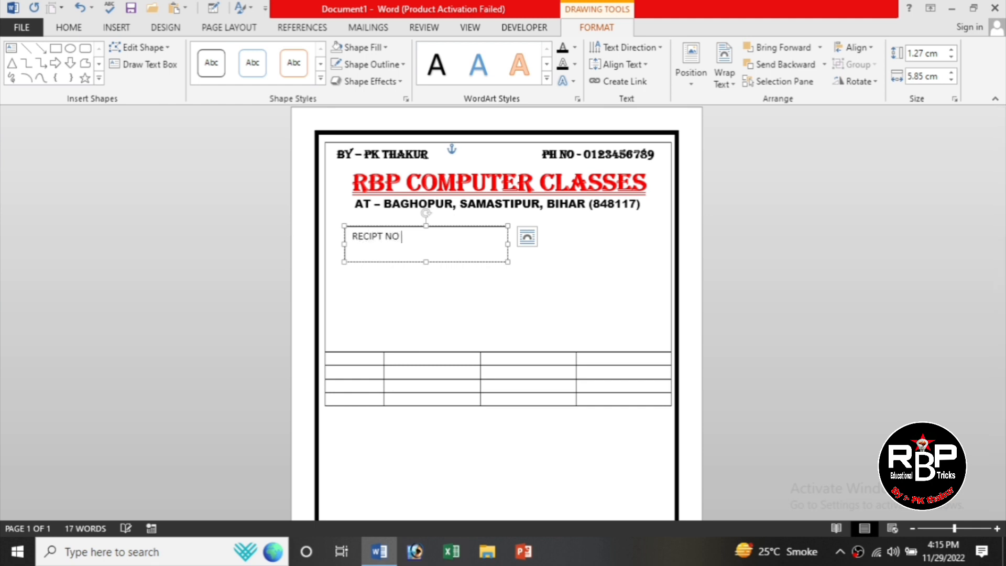
type(".................")
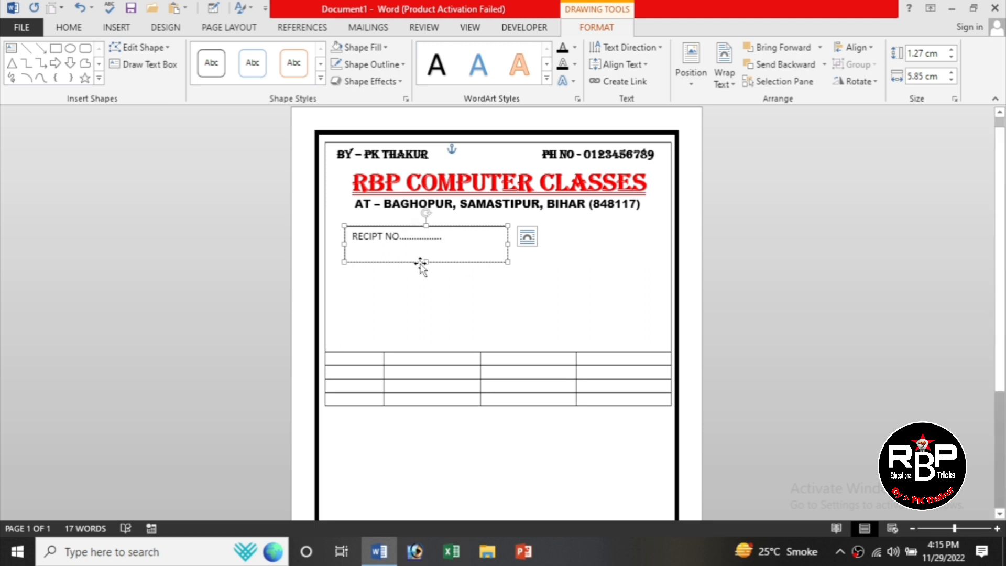
Make the RECIPT NO text bold at size 12 and nudge the box up.
left_click_drag(459, 236, 335, 246)
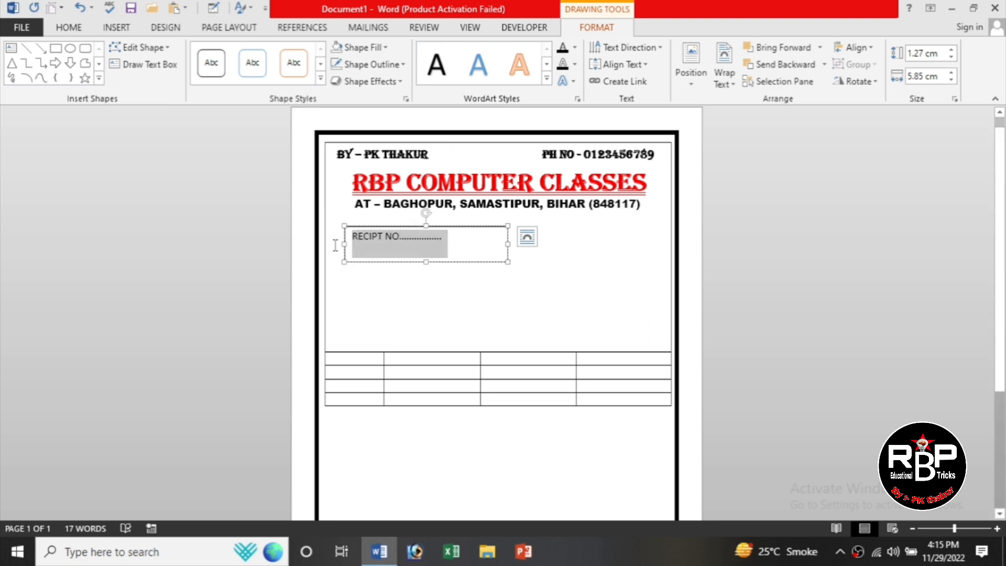
left_click(69, 27)
left_click(129, 77)
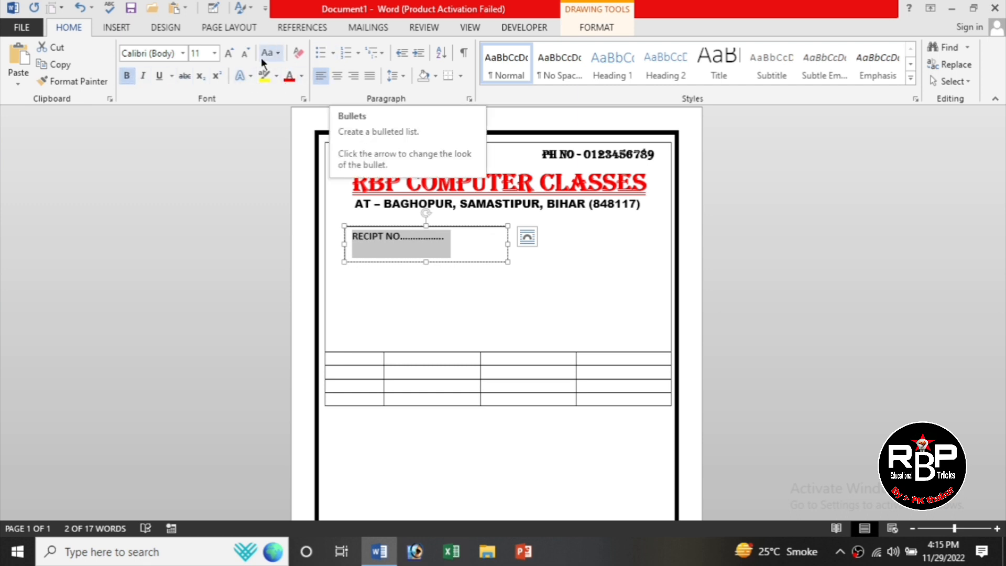
left_click(230, 54)
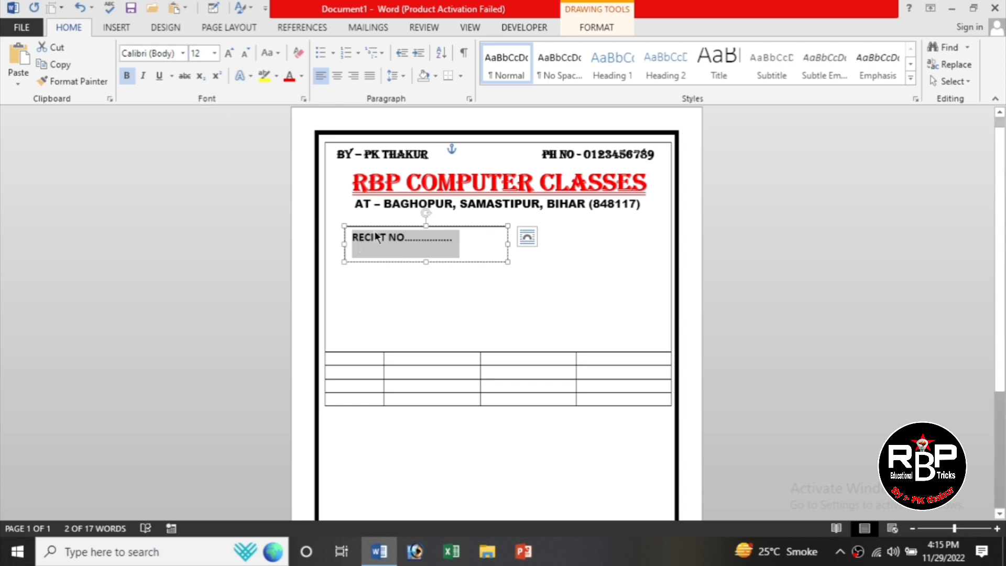
left_click_drag(370, 225, 368, 218)
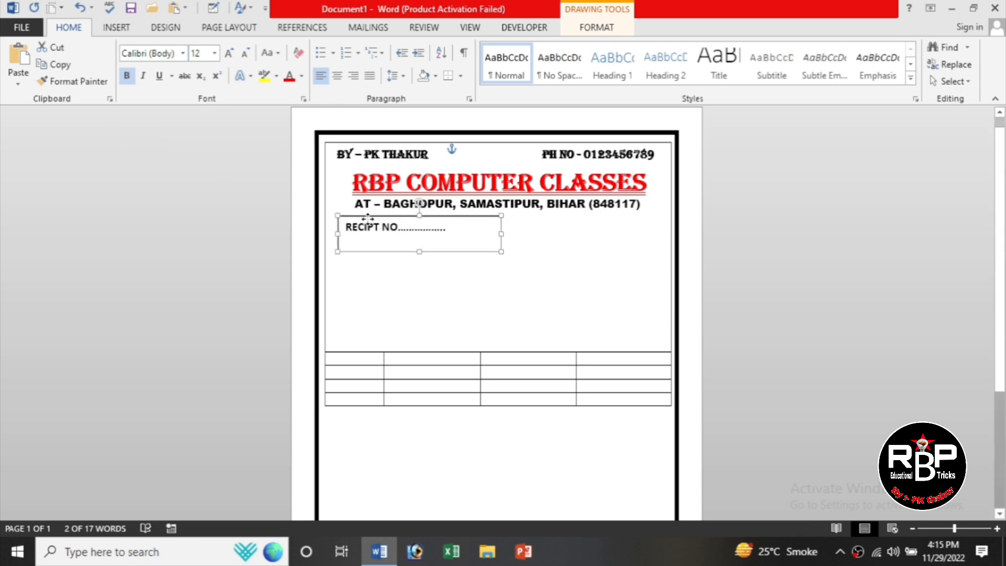
Set the RECIPT NO box to no fill and no outline.
left_click(603, 28)
left_click(385, 49)
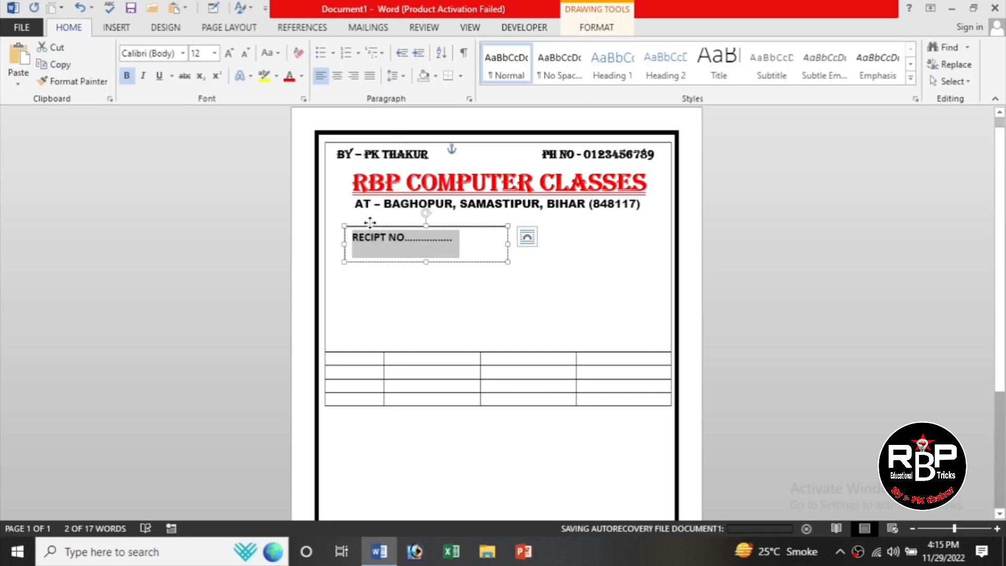
left_click_drag(372, 227, 368, 218)
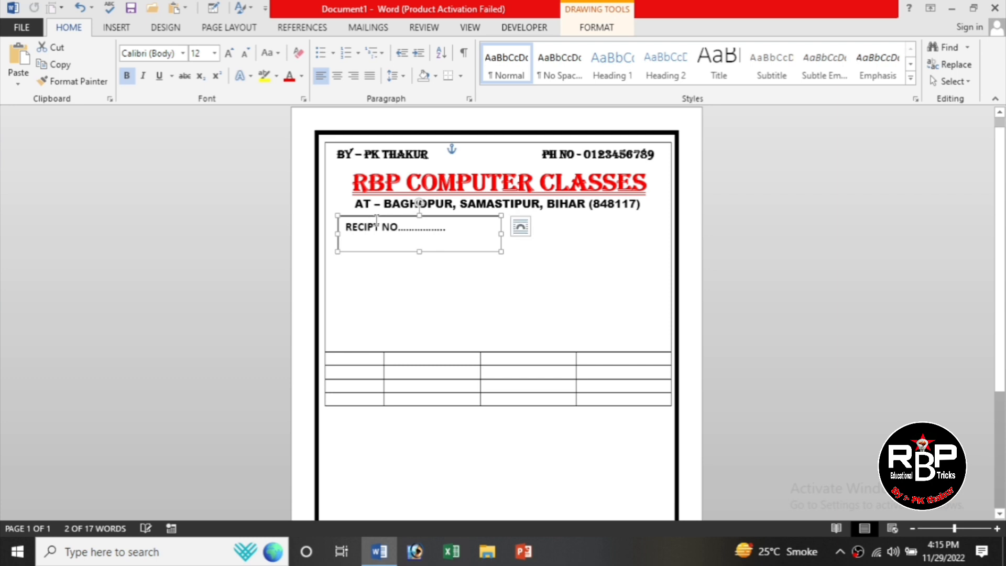
left_click(611, 27)
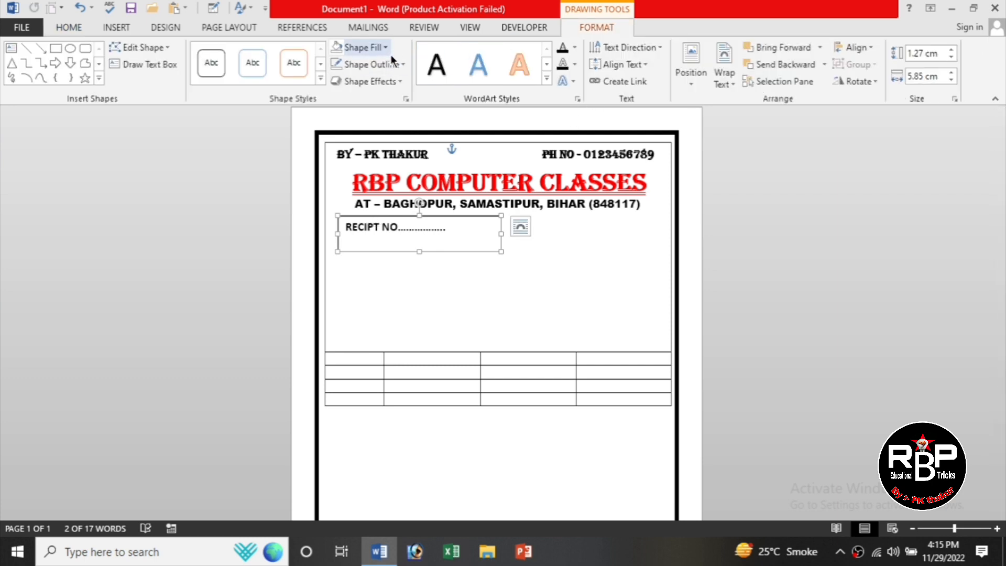
left_click(363, 48)
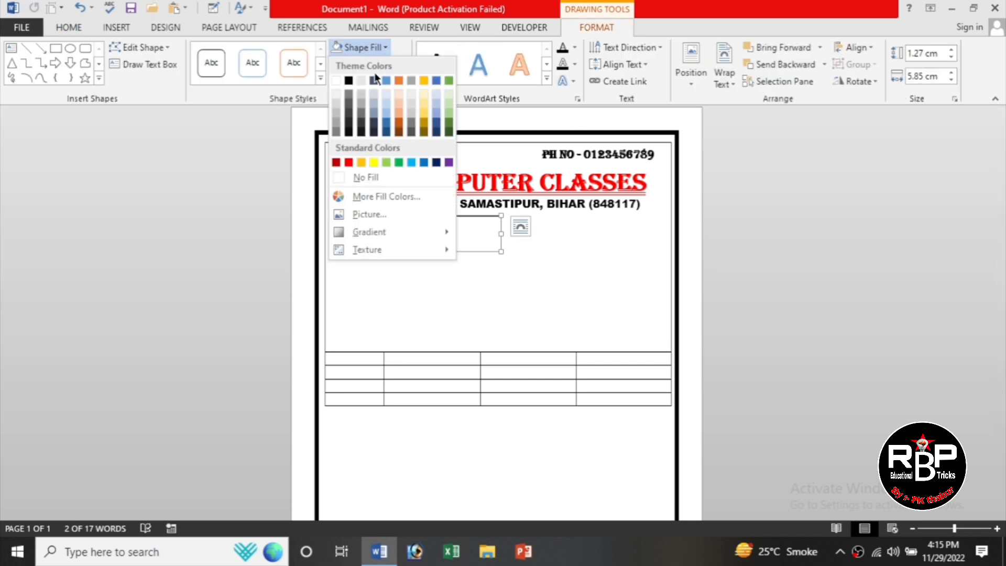
left_click(357, 178)
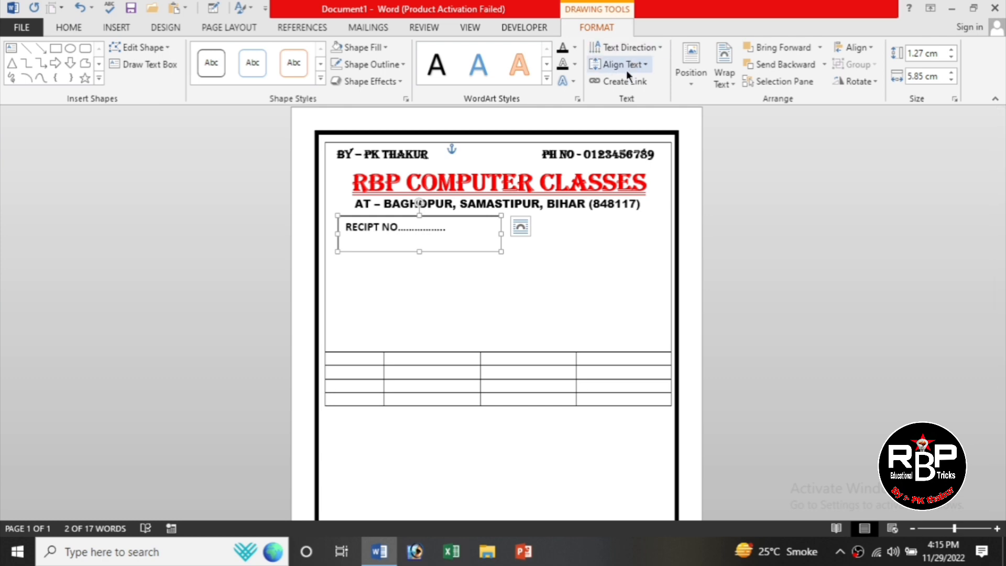
left_click(394, 67)
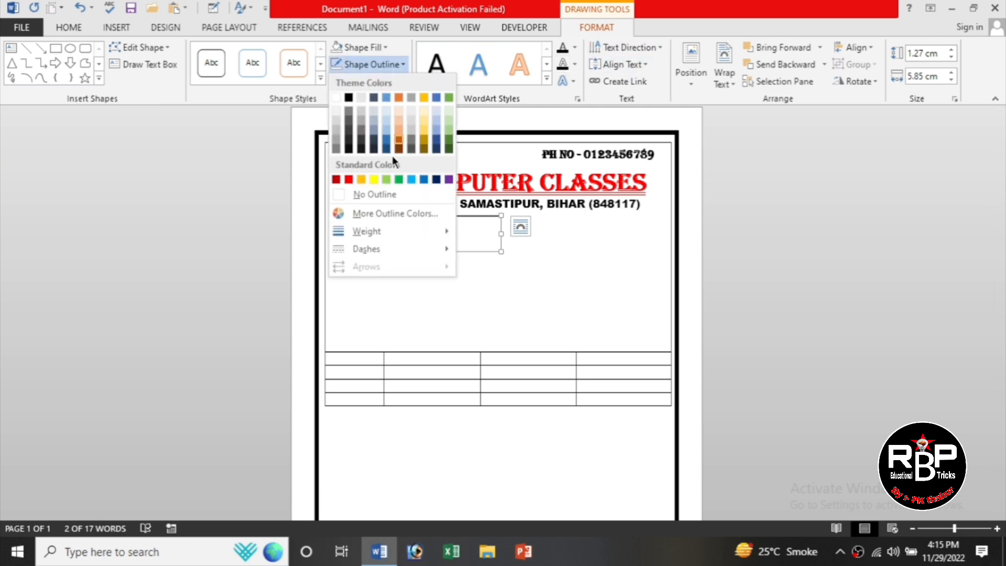
left_click(391, 202)
left_click(613, 254)
left_click(388, 231)
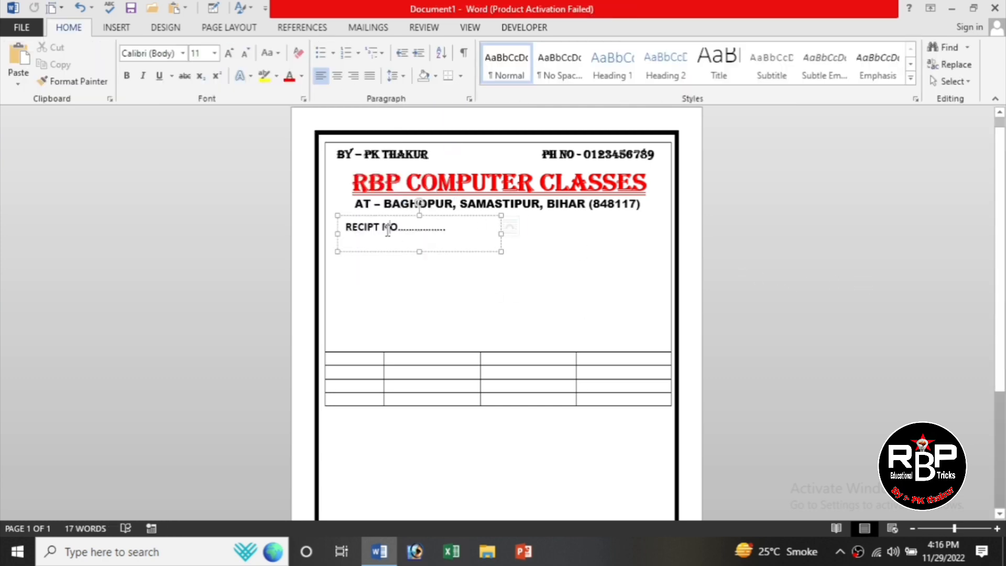
Copy the RECIPT NO box to the right and change its label to DATE.
left_click_drag(377, 252, 413, 288)
left_click(577, 281)
left_click(353, 228)
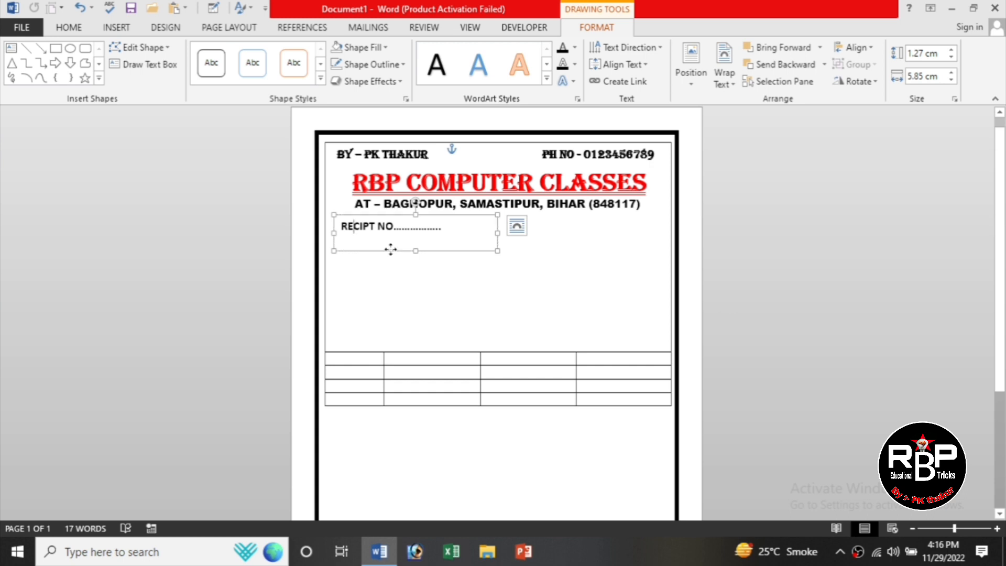
left_click_drag(390, 250, 614, 291)
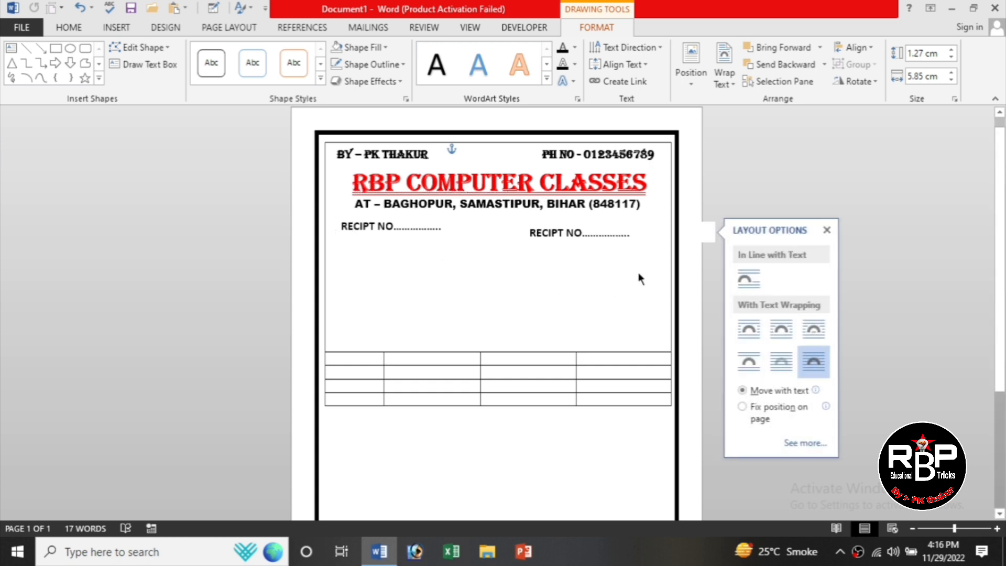
left_click(624, 253)
left_click(583, 235)
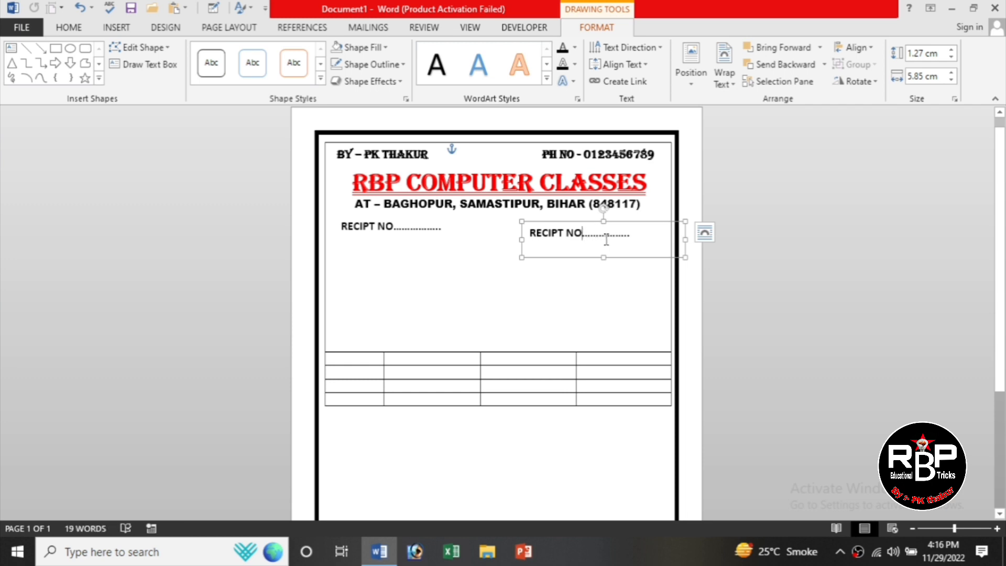
key("BackSpace")
key("BackSpace")
key("BackSpace")
key("BackSpace")
key("BackSpace")
key("BackSpace")
key("BackSpace")
key("BackSpace")
key("BackSpace")
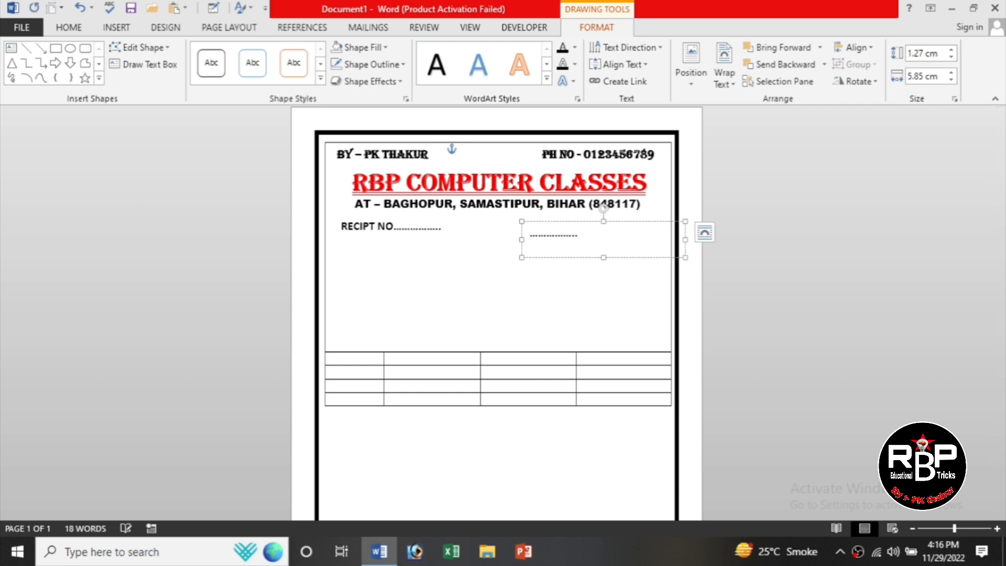
type("DATE")
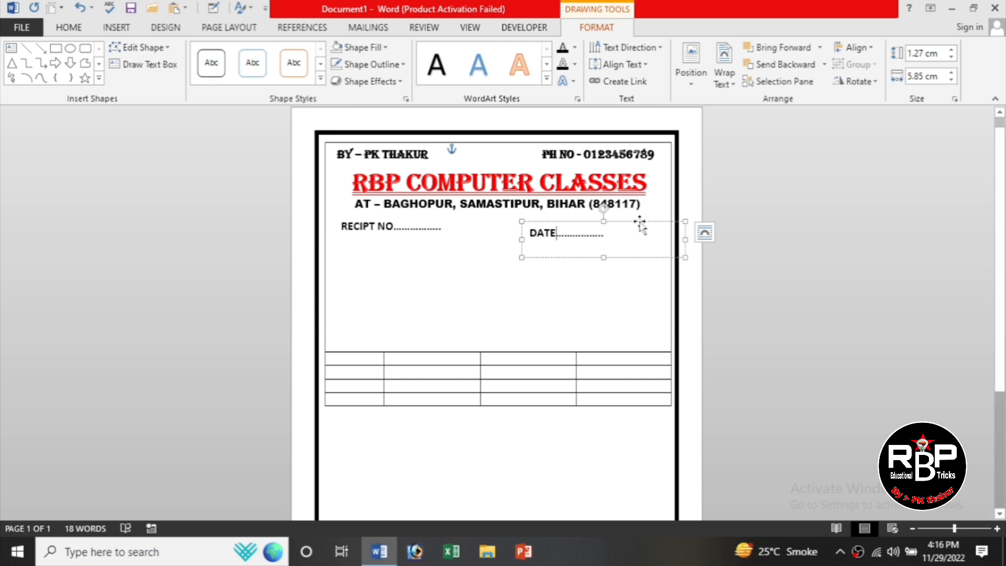
Align the DATE field level with RECIPT NO and duplicate RECIPT NO just below.
left_click_drag(640, 225, 660, 217)
left_click(448, 233)
left_click(411, 227)
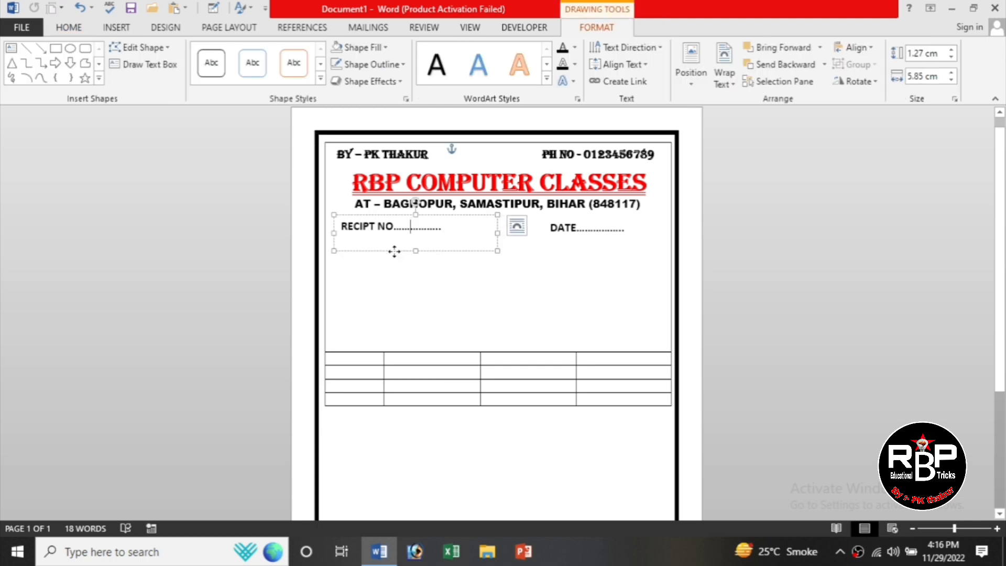
left_click_drag(394, 251, 398, 272)
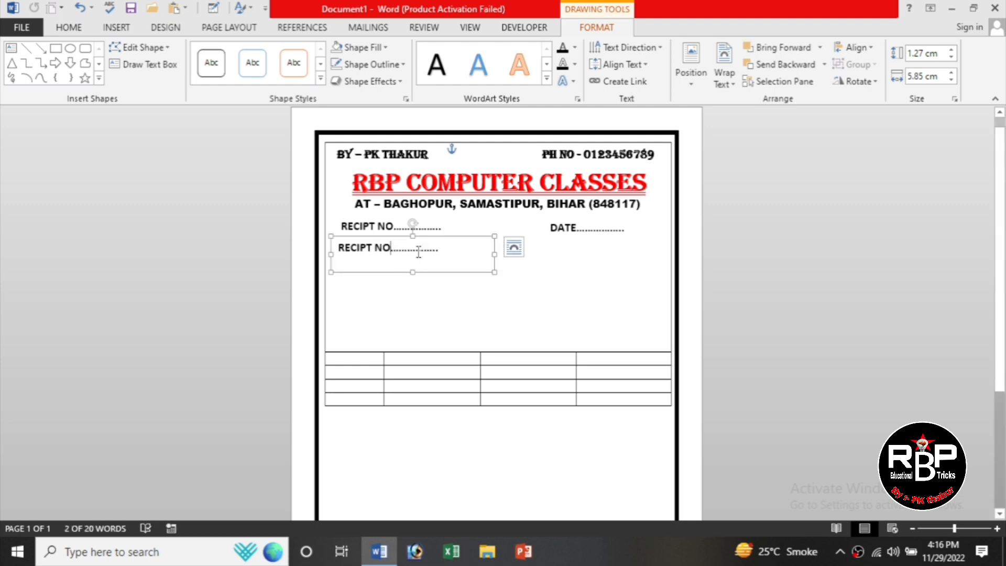
Turn the new copy into a NAME dotted line, widened to about 11 cm with extra dots.
key("BackSpace")
key("BackSpace")
key("BackSpace")
key("BackSpace")
key("BackSpace")
key("BackSpace")
key("BackSpace")
key("BackSpace")
key("BackSpace")
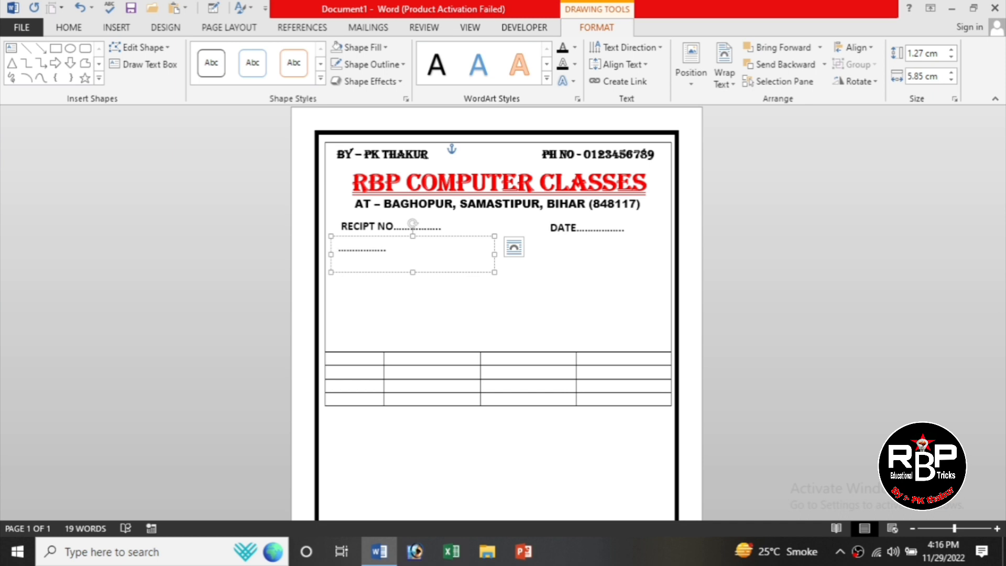
type("NAME")
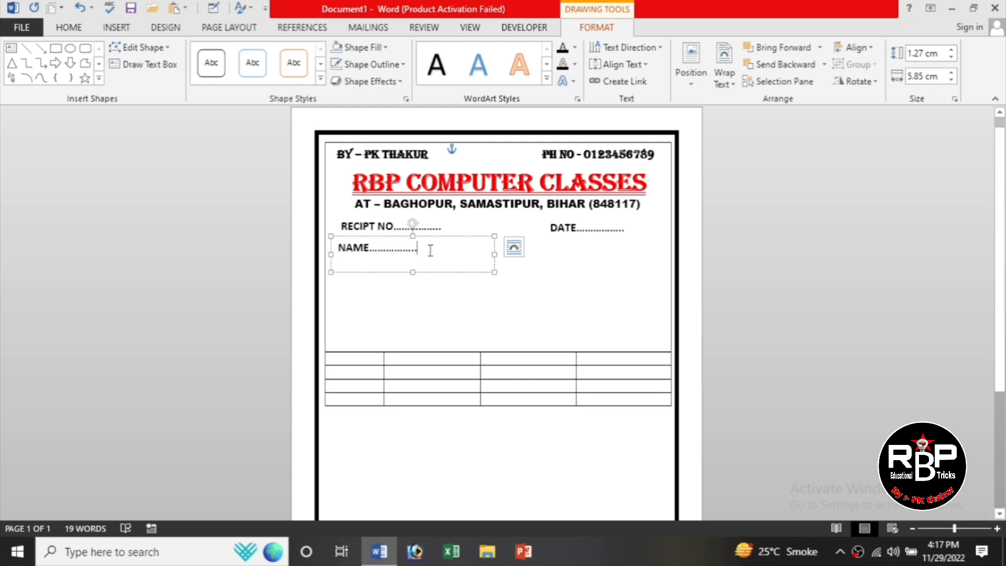
type("........")
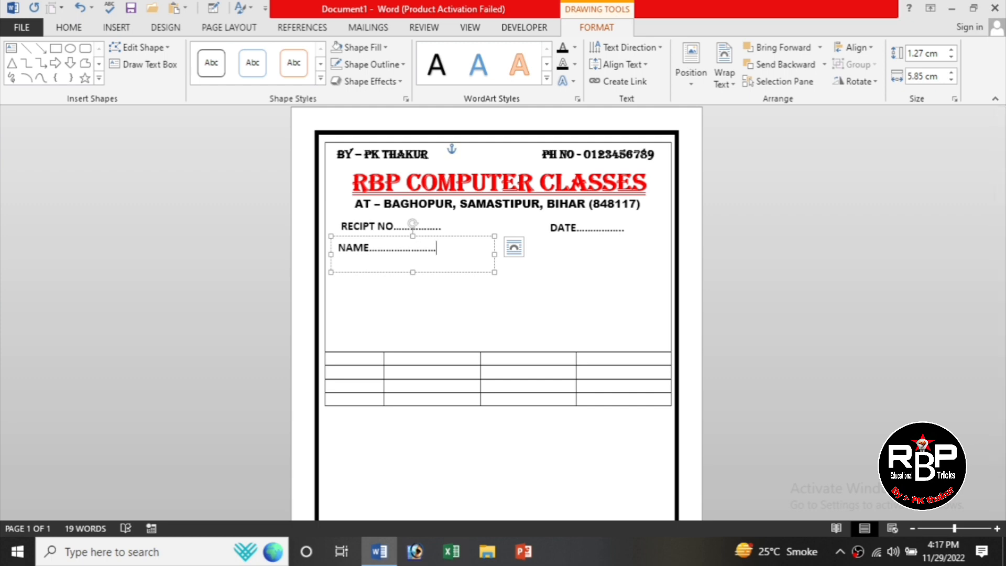
type("................................")
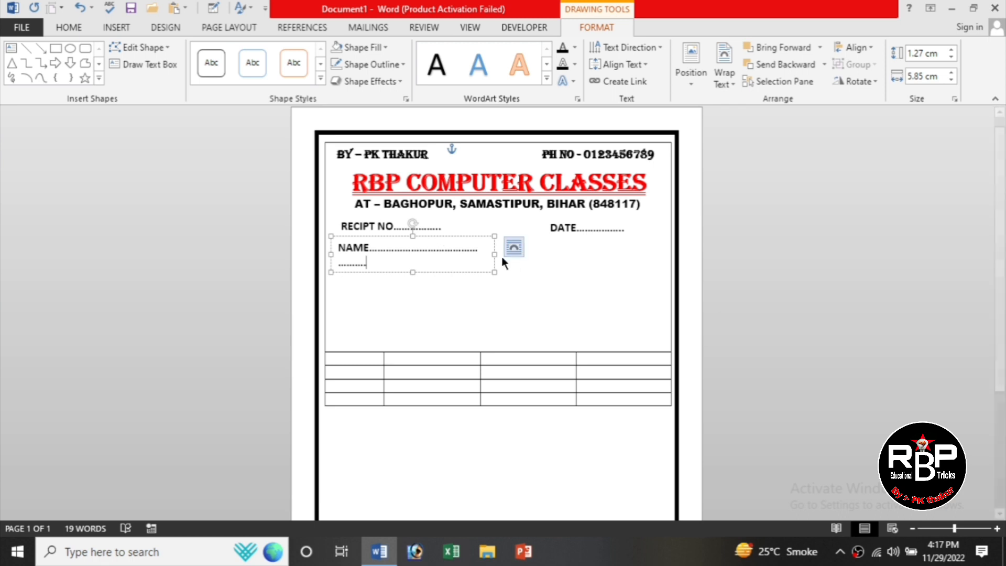
left_click_drag(494, 255, 639, 256)
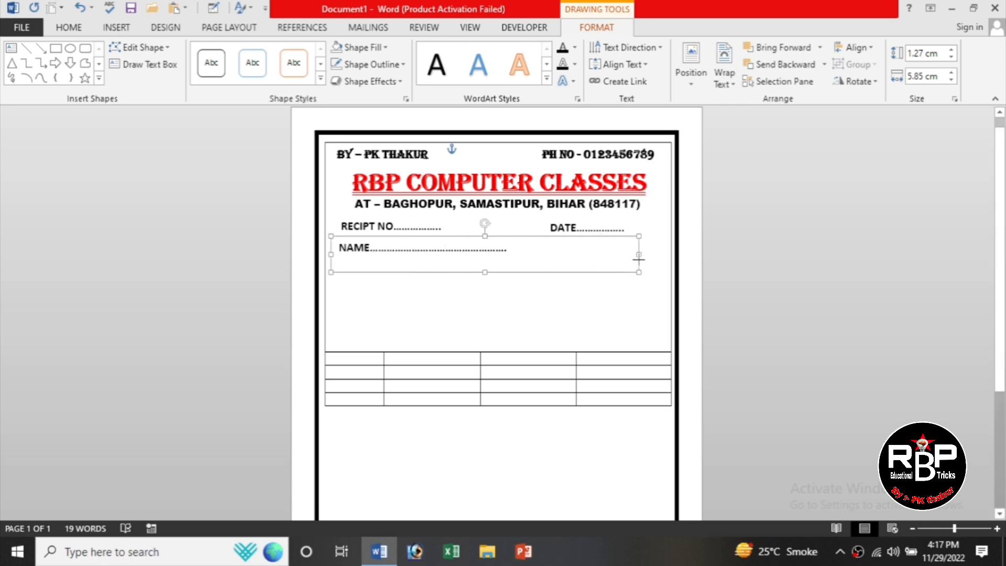
left_click(534, 253)
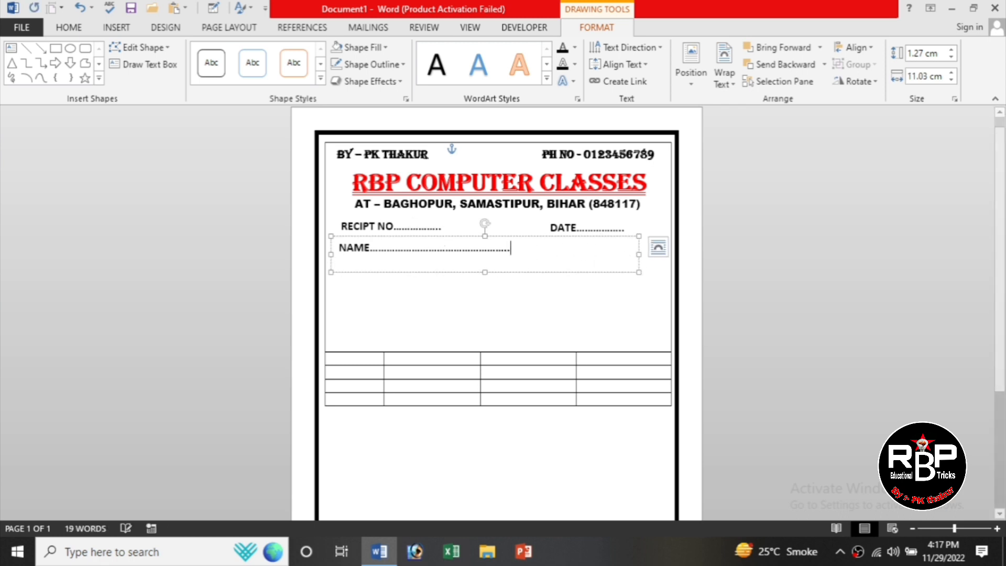
type("...............................")
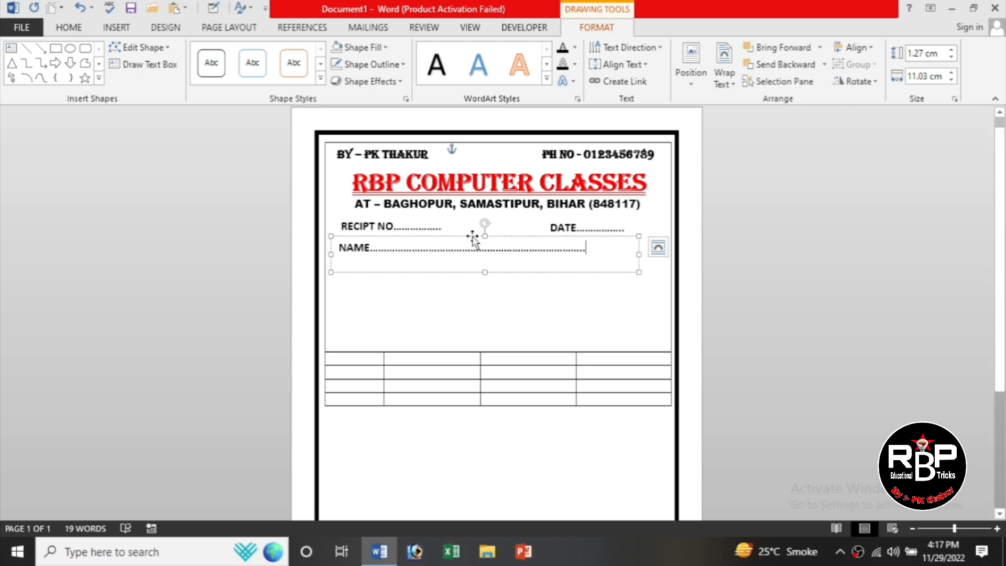
mouse_move(474, 235)
left_mouse_down()
mouse_move(485, 244)
mouse_move(479, 230)
left_mouse_up()
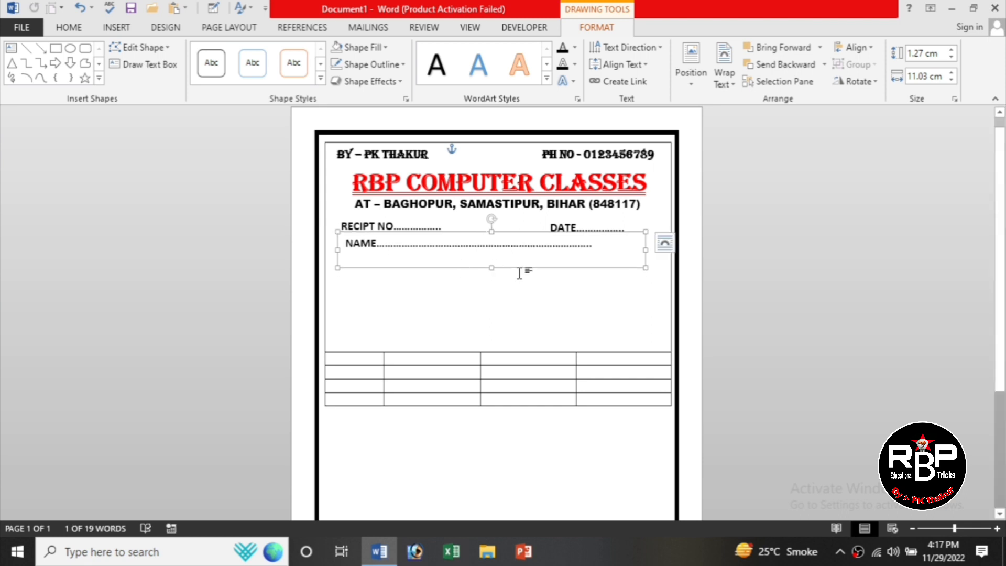
Duplicate the NAME line as an ADDRESS dotted line below and lengthen the NAME dots.
left_click_drag(520, 269, 521, 290)
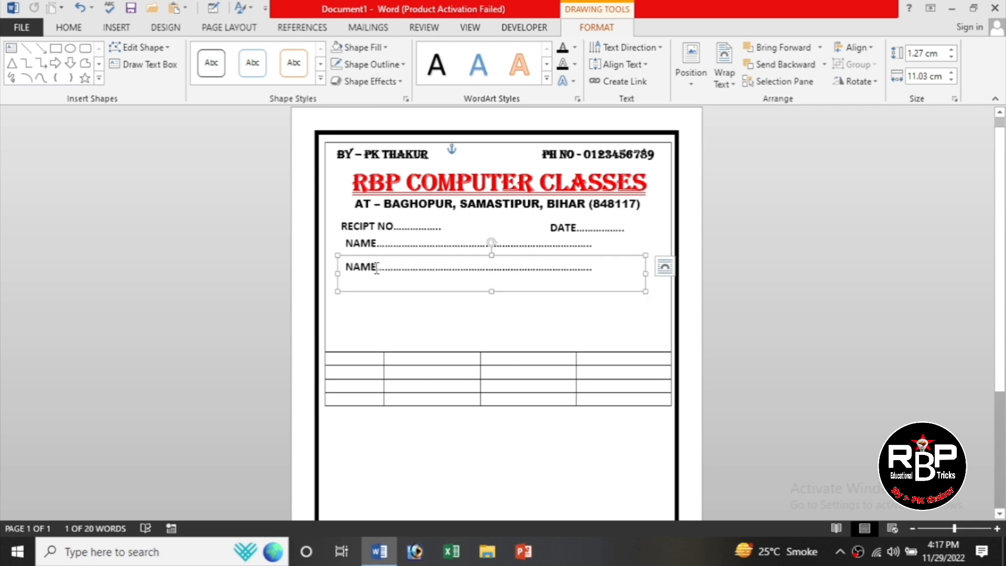
left_click_drag(376, 268, 334, 269)
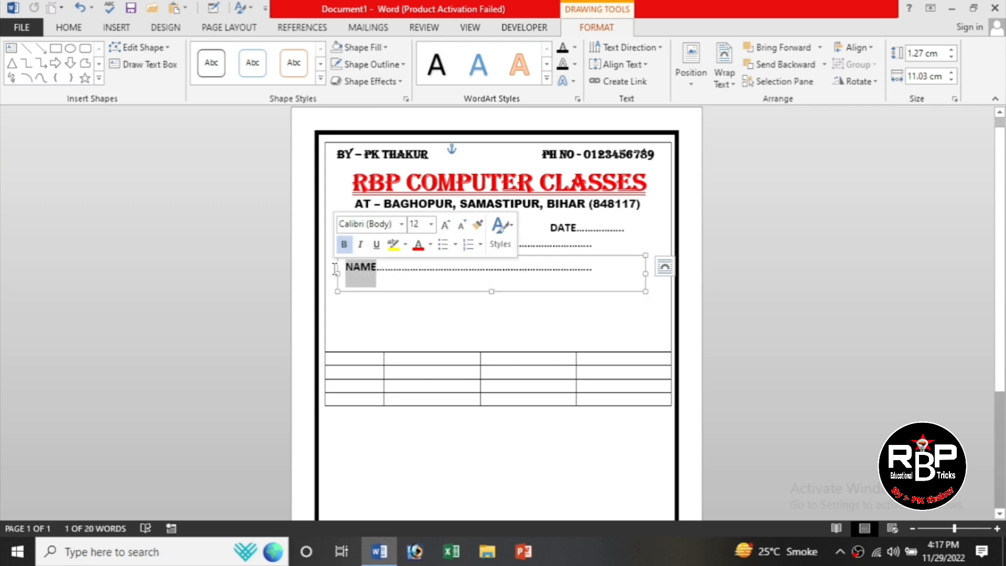
type("ADDRES")
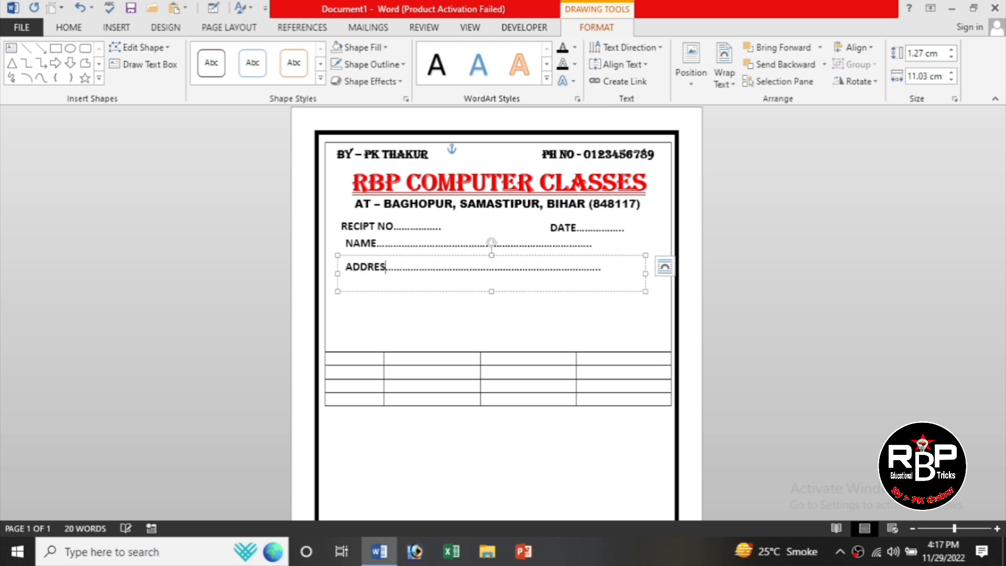
type("S...........")
left_click(426, 245)
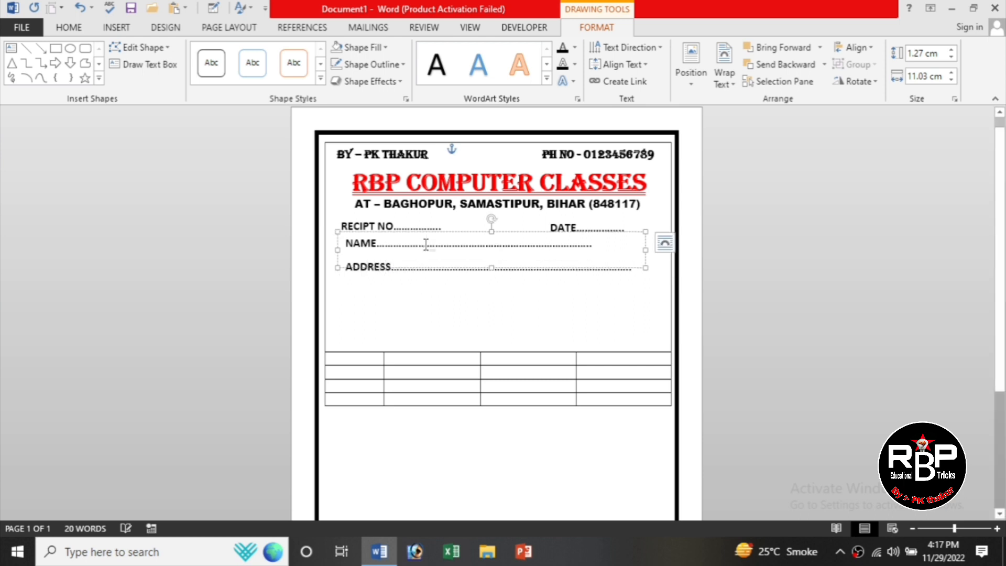
type("................")
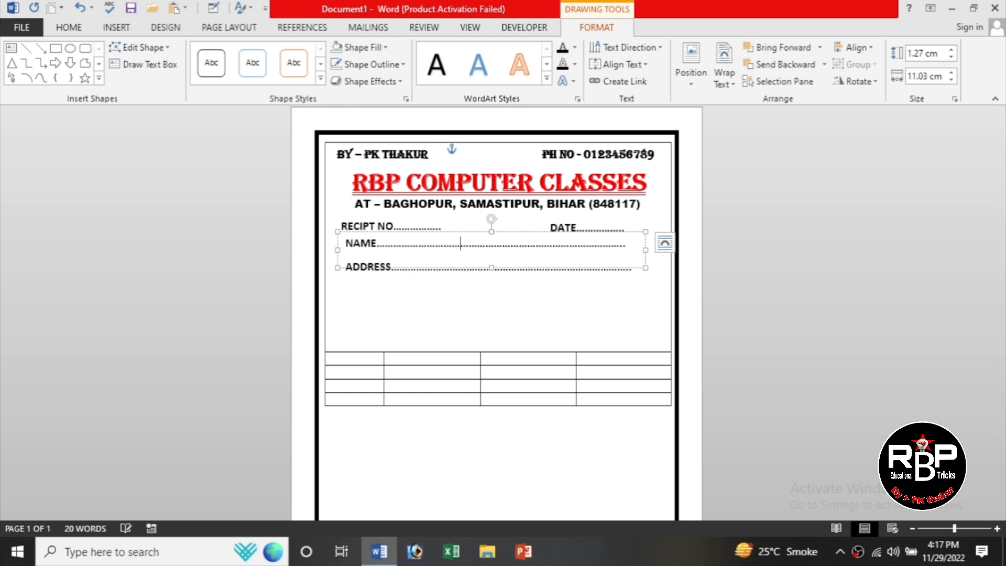
left_click(549, 456)
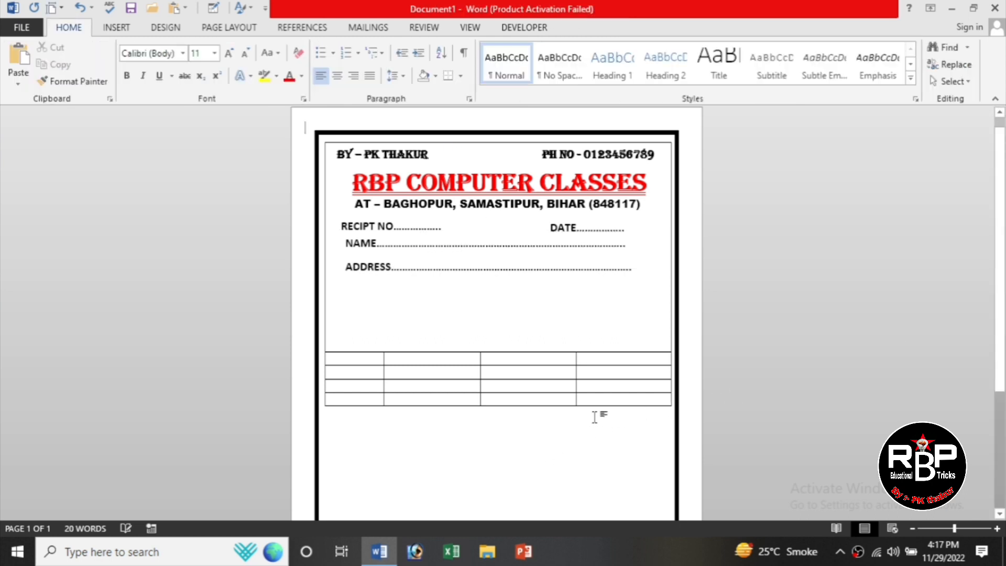
Drag the four-column table down near the bottom of the bordered page, below the address lines.
left_click(382, 323)
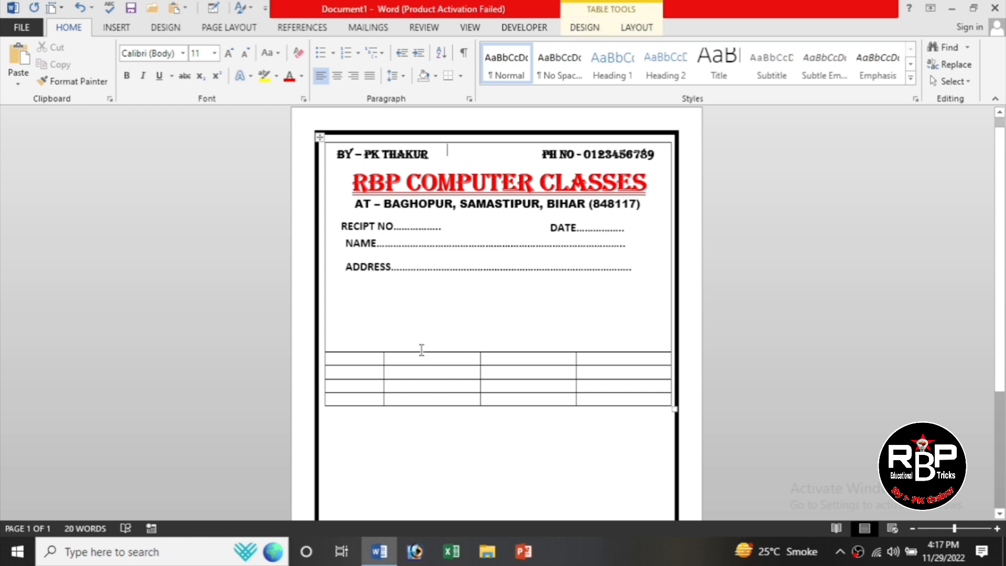
left_click_drag(422, 354, 436, 295)
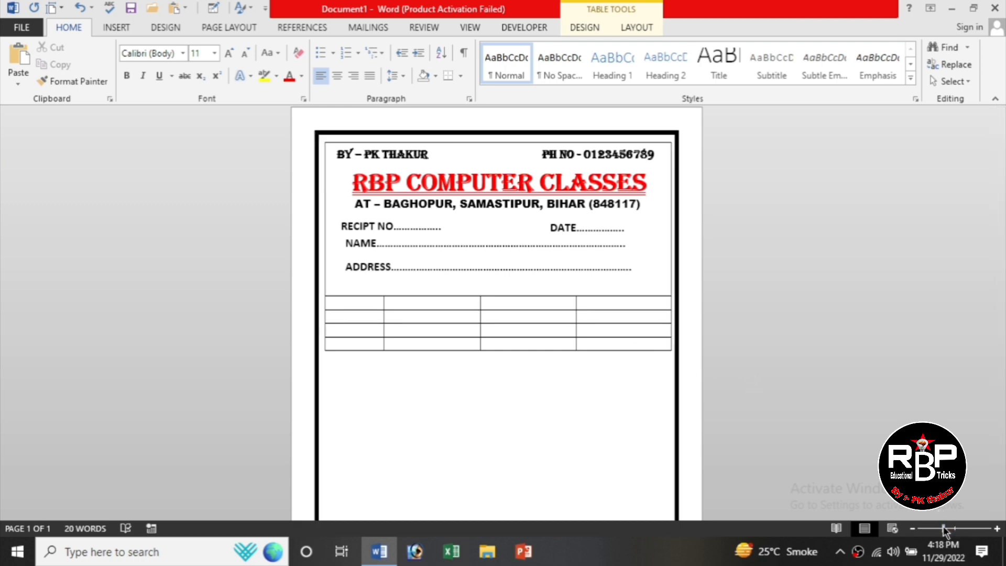
scroll(523, 425, "down", 2)
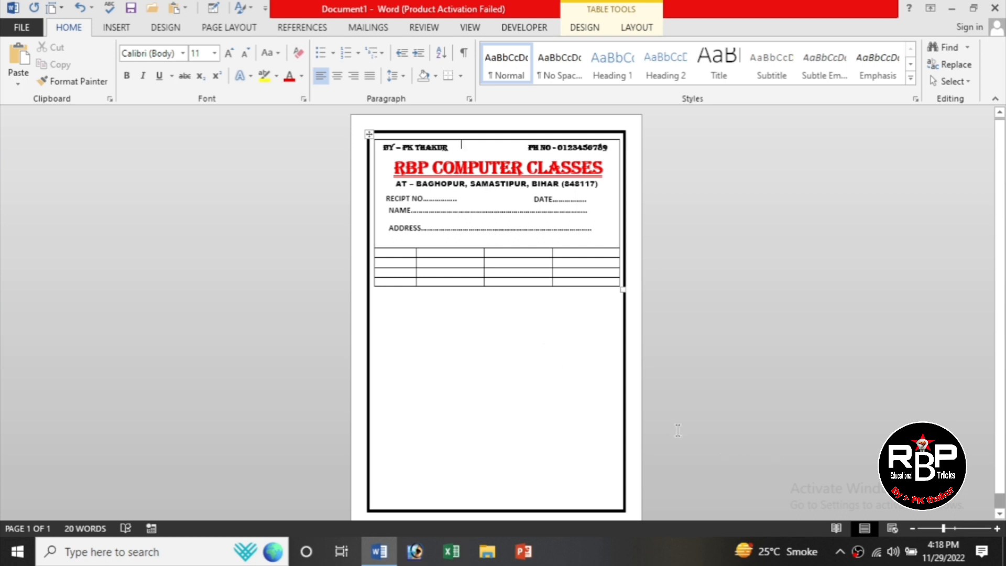
left_click_drag(498, 248, 497, 420)
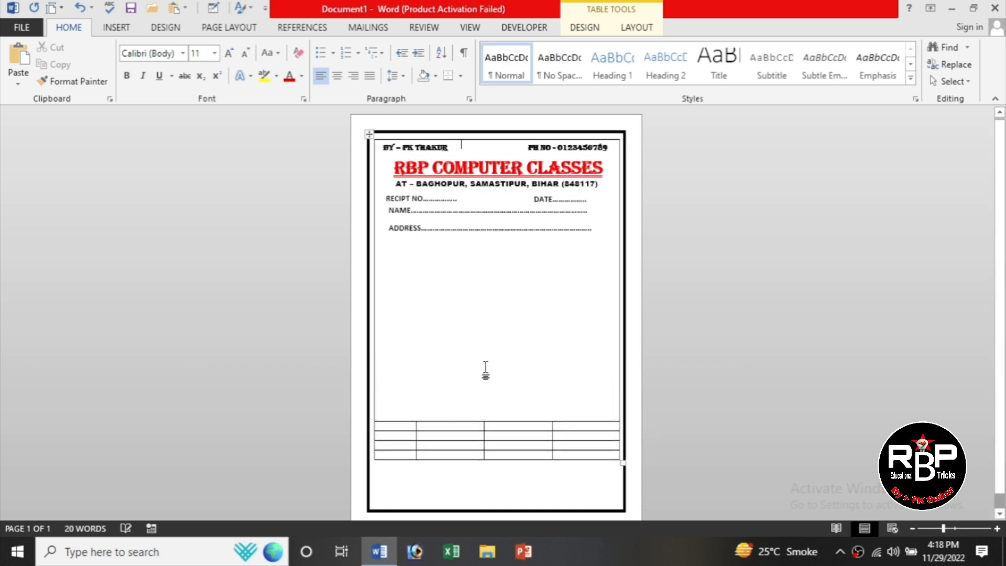
left_click(429, 182)
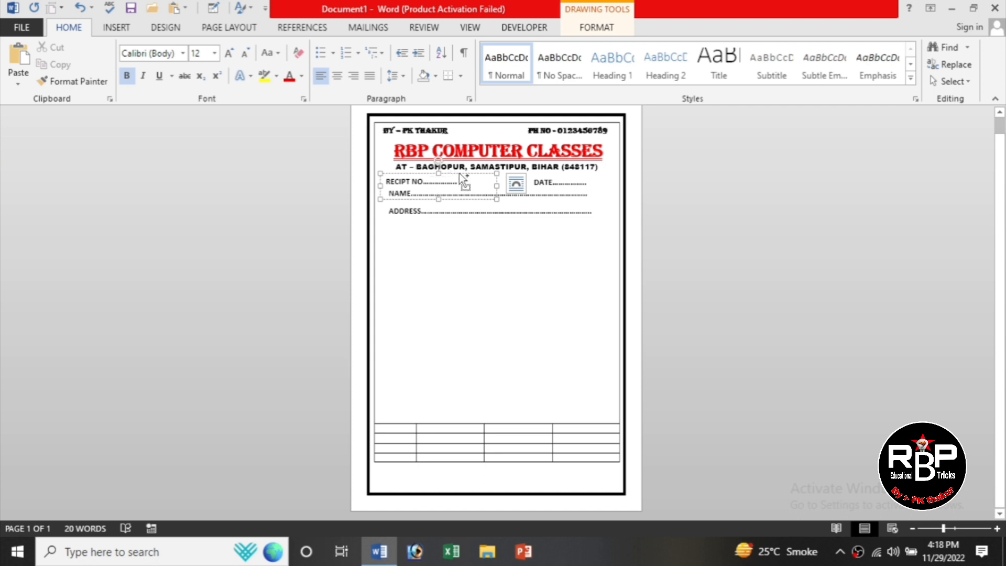
Copy the RECIPT NO line below the table and change its text to 'SIGN....'.
left_click_drag(462, 174, 525, 482)
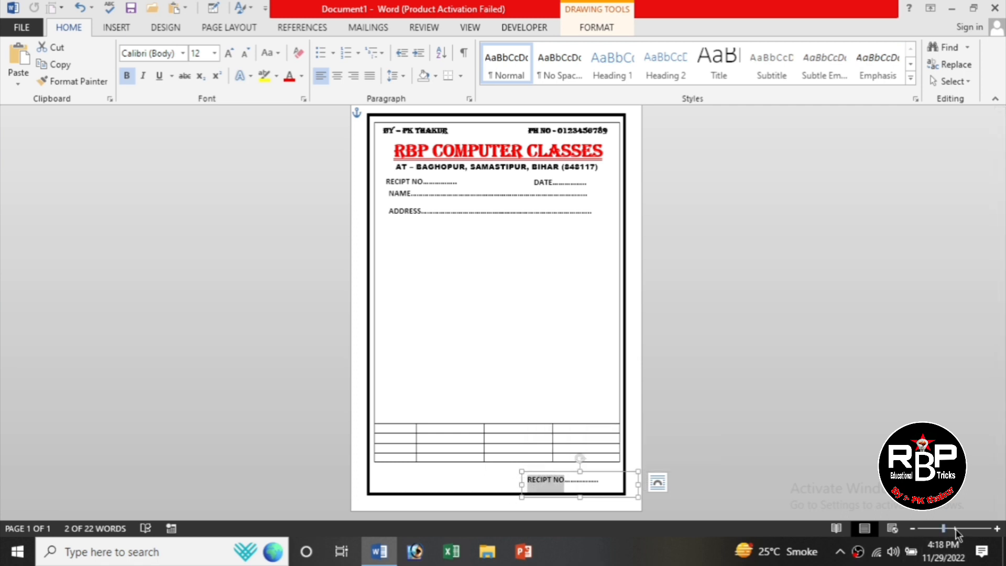
left_click(955, 529)
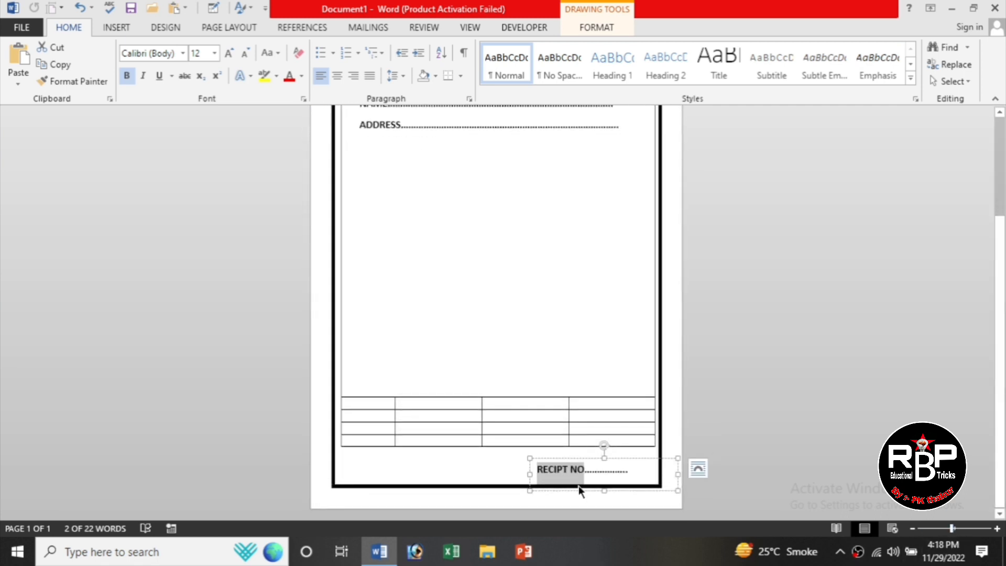
key("Delete")
type("SI")
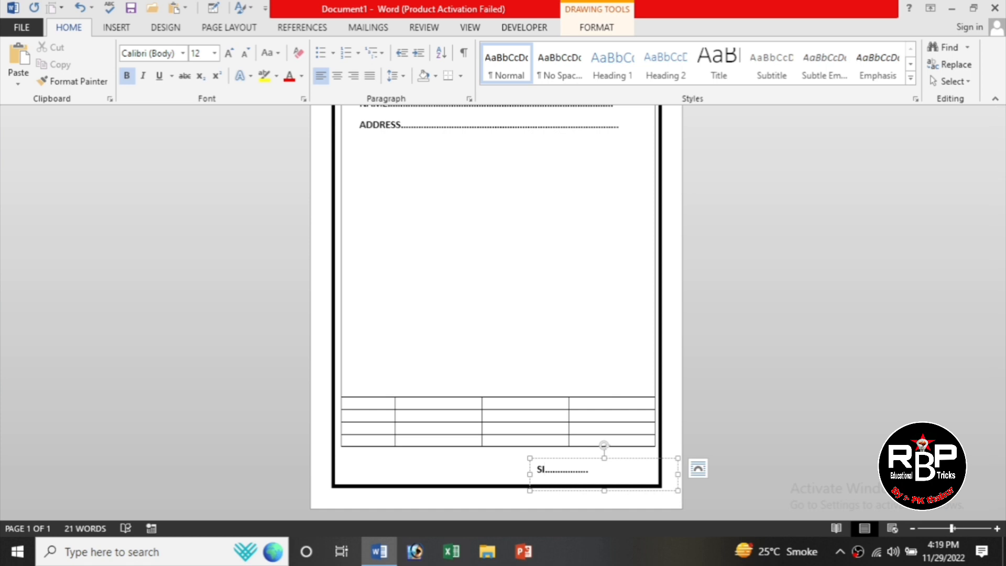
type("GN")
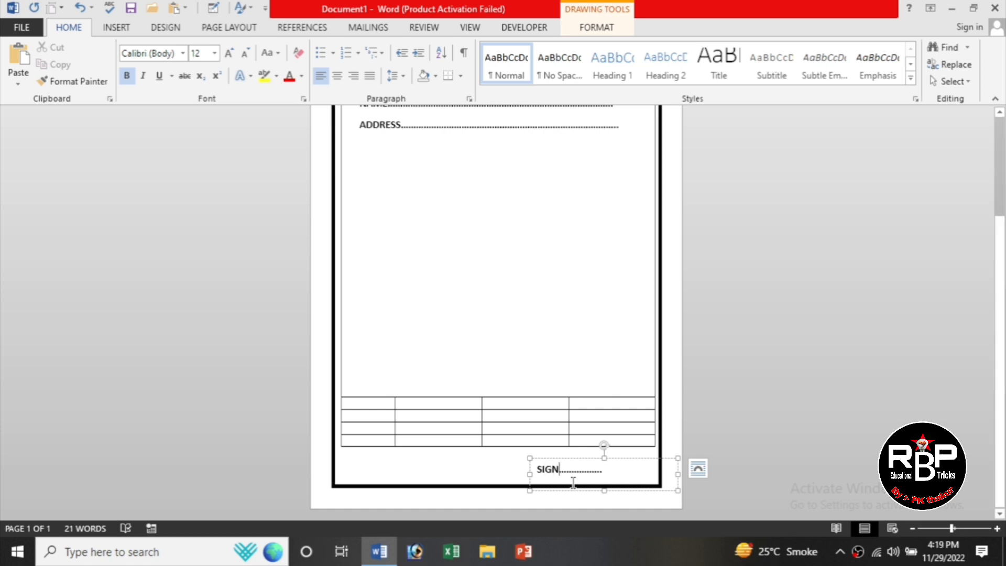
type("..........")
Nudge the SIGN line slightly right to sit at the receipt's lower right.
left_click(587, 458)
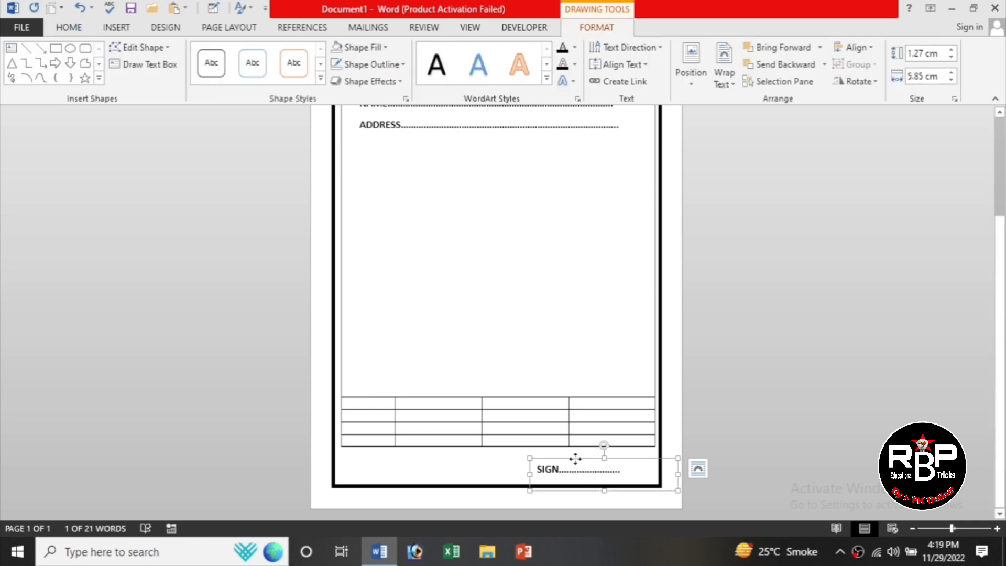
left_click_drag(575, 459, 583, 456)
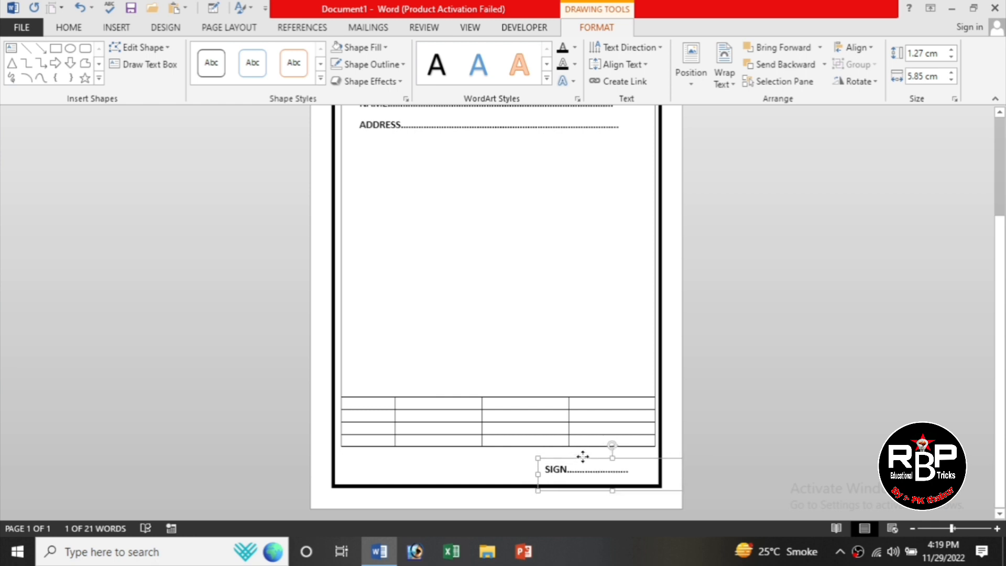
left_click(486, 473)
scroll(473, 474, "up", 3)
scroll(448, 440, "down", 3)
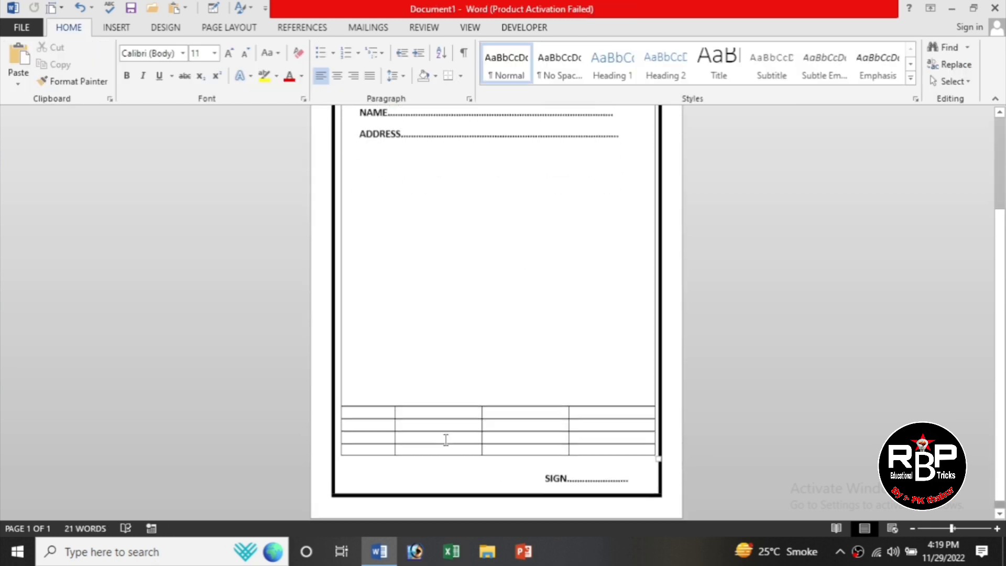
scroll(446, 441, "down", 1)
Merge the table's first row into one full-width cell.
left_click(936, 530)
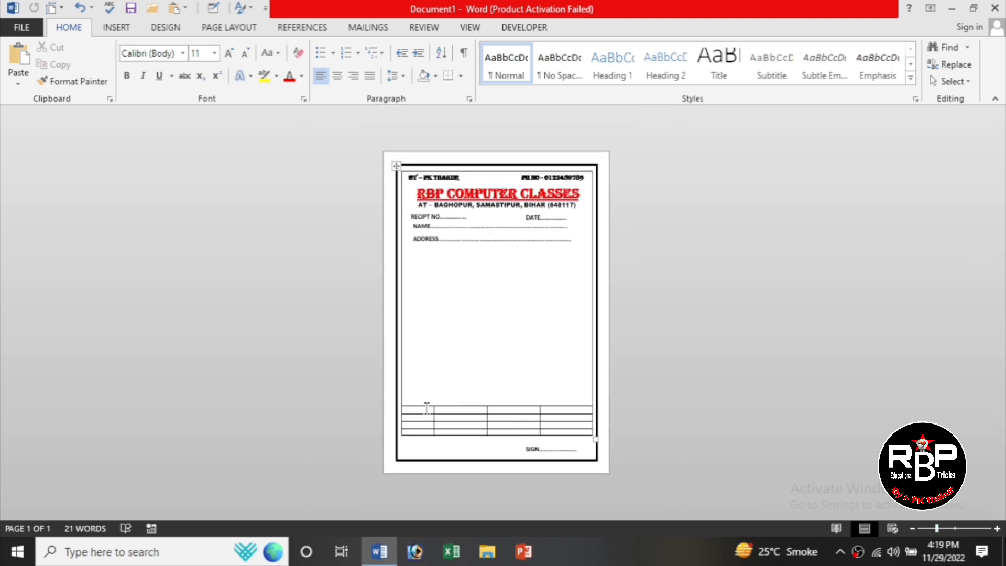
left_click_drag(403, 412, 548, 412)
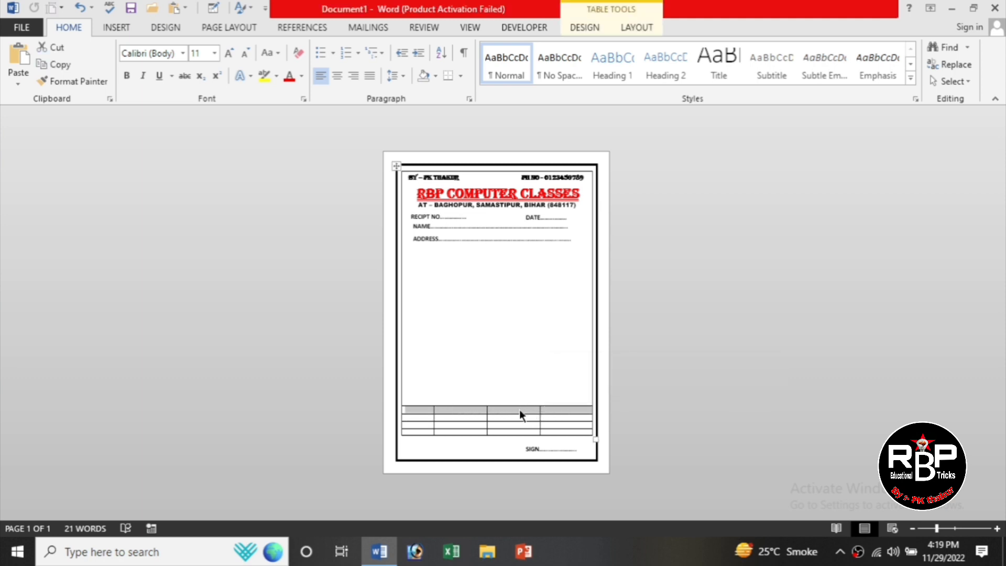
right_click(520, 410)
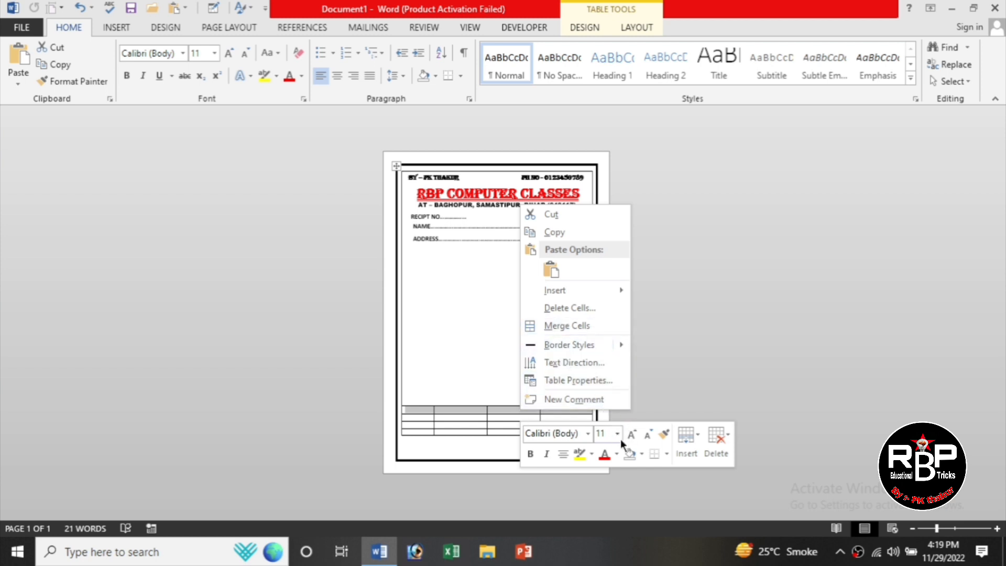
left_click(568, 323)
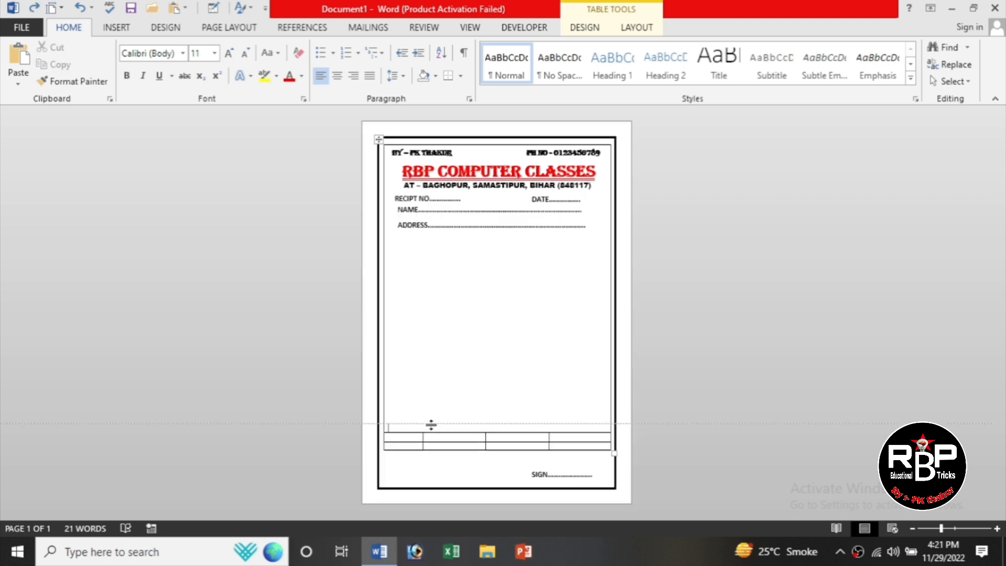
Move the table up under the address lines, resize its tall body row, and add a bottom row.
left_click_drag(431, 412, 467, 242)
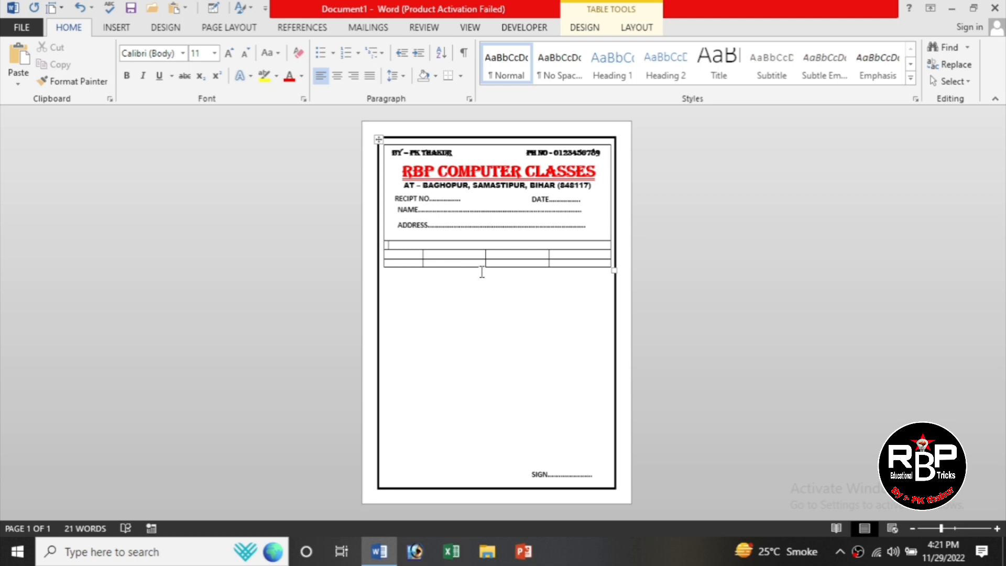
left_click_drag(482, 268, 492, 445)
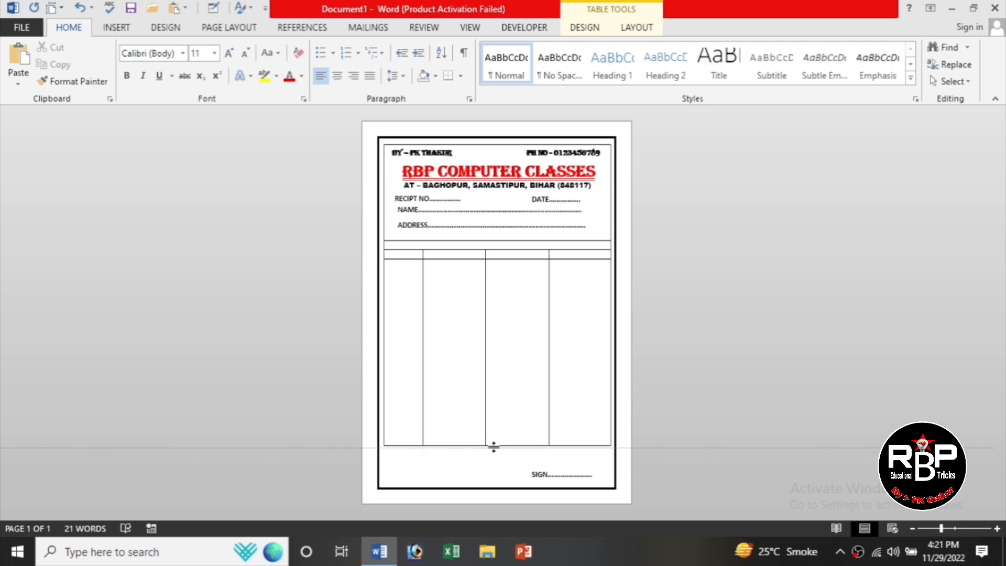
left_click(379, 446)
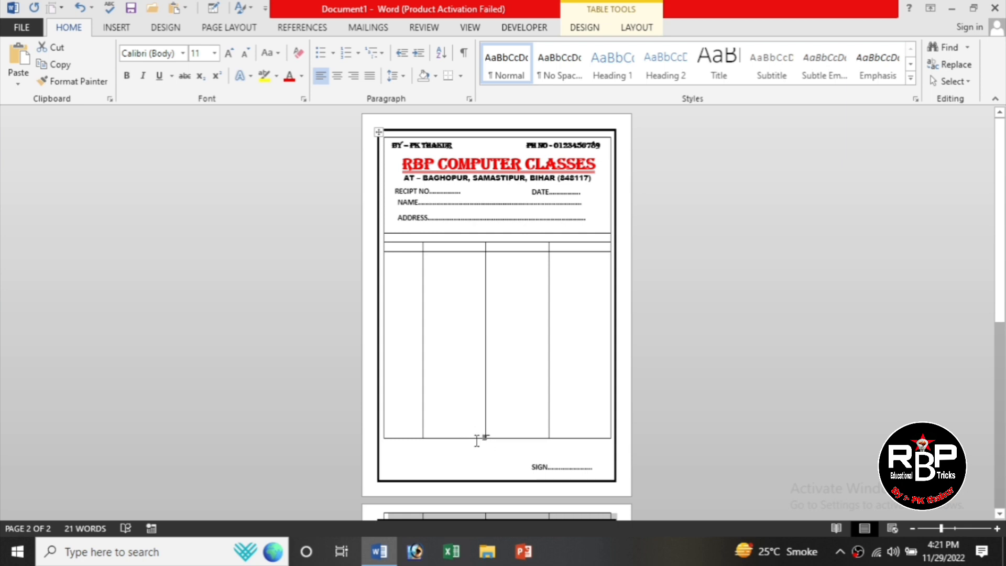
left_click_drag(476, 438, 479, 394)
scroll(553, 393, "down", 3)
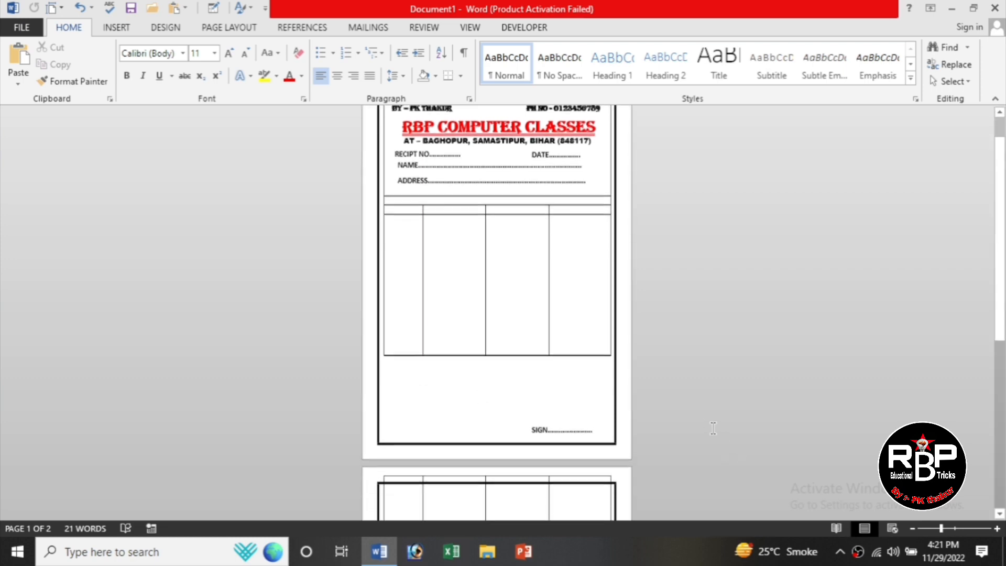
scroll(554, 394, "down", 2)
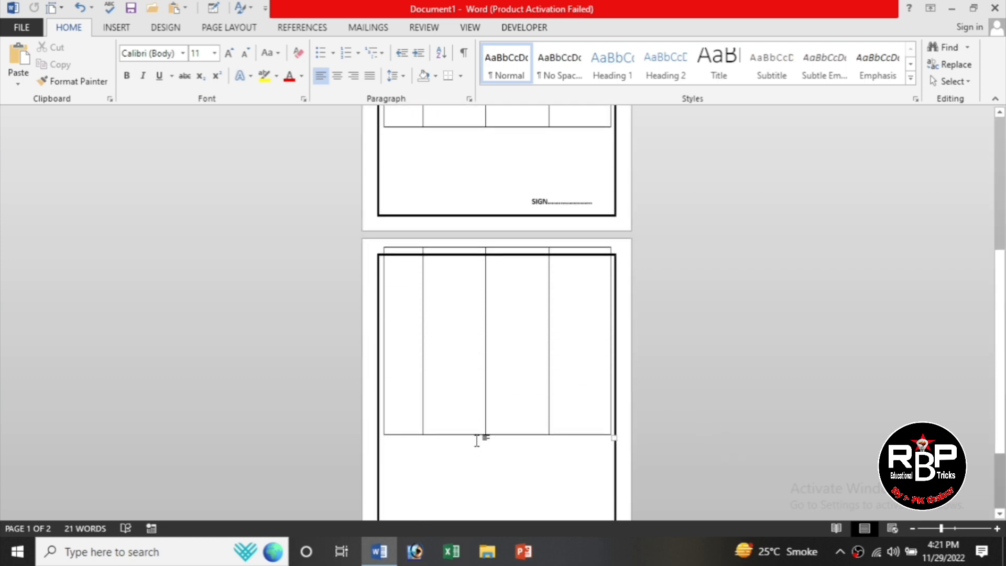
left_click_drag(480, 435, 527, 201)
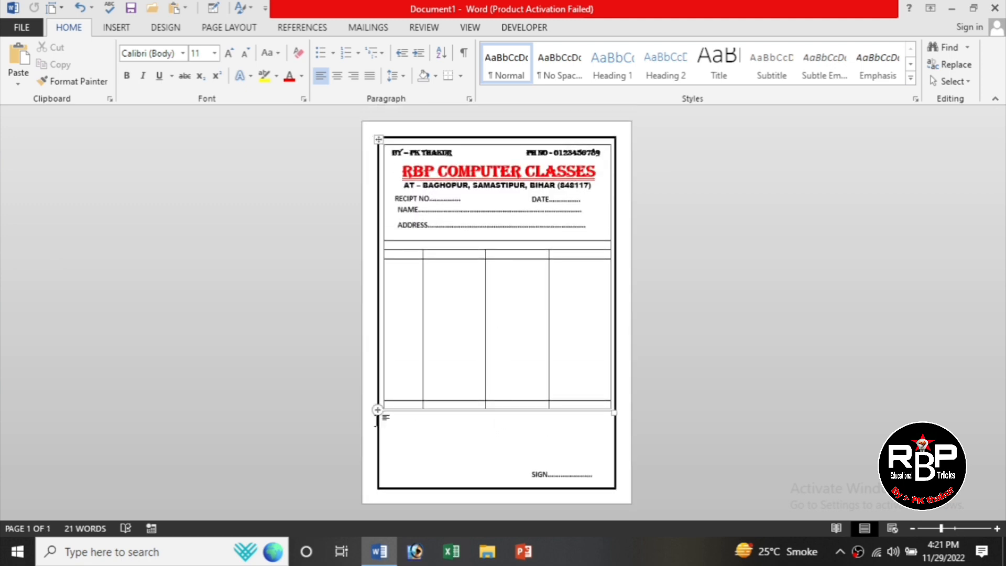
left_click(378, 413)
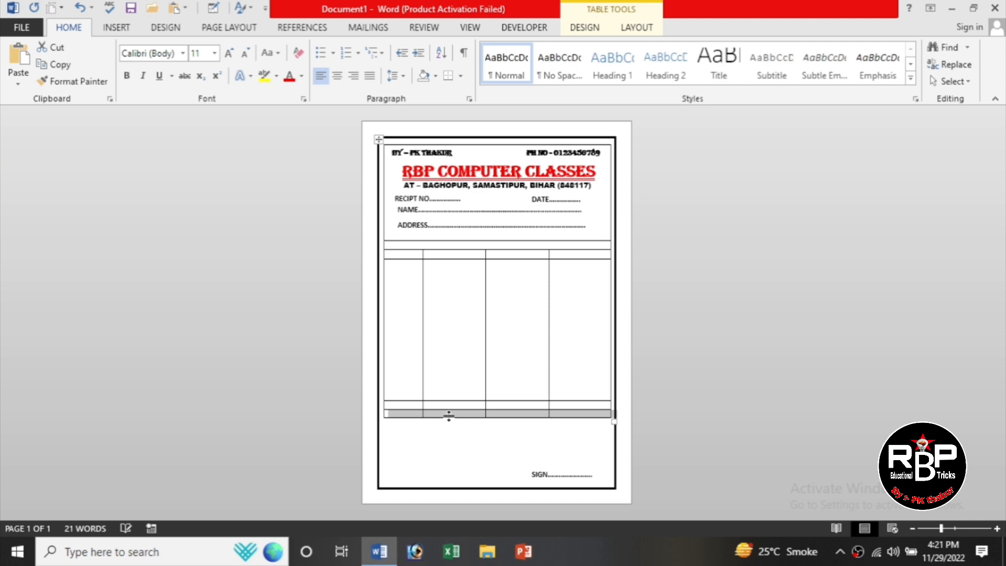
Make the table's big body row taller.
left_click(726, 375)
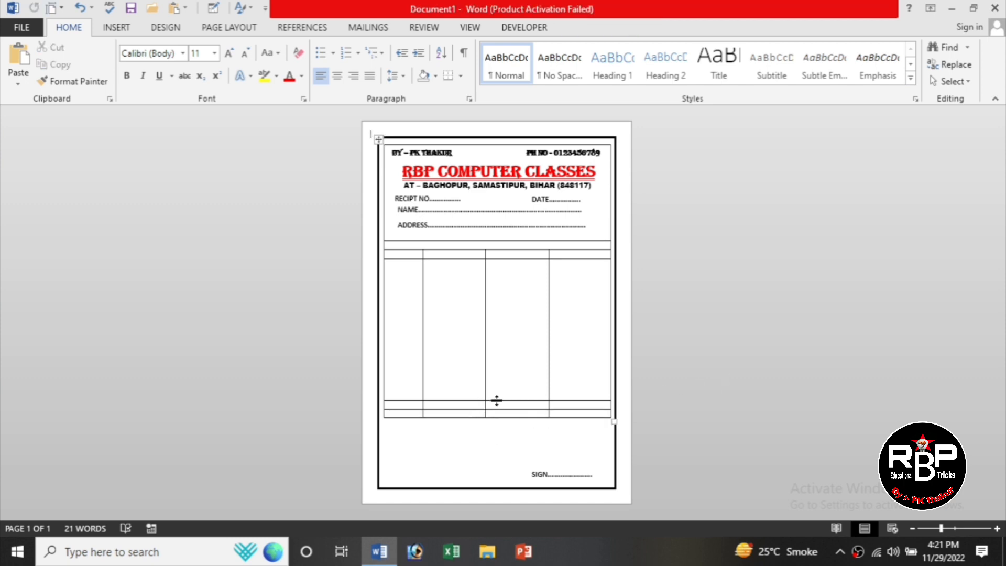
left_click_drag(497, 400, 497, 440)
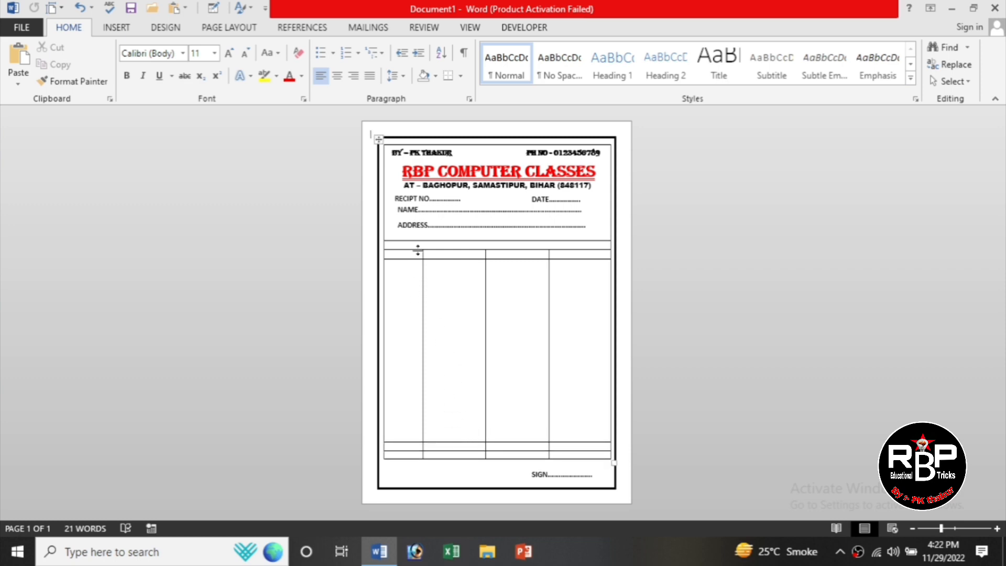
right_click(392, 244)
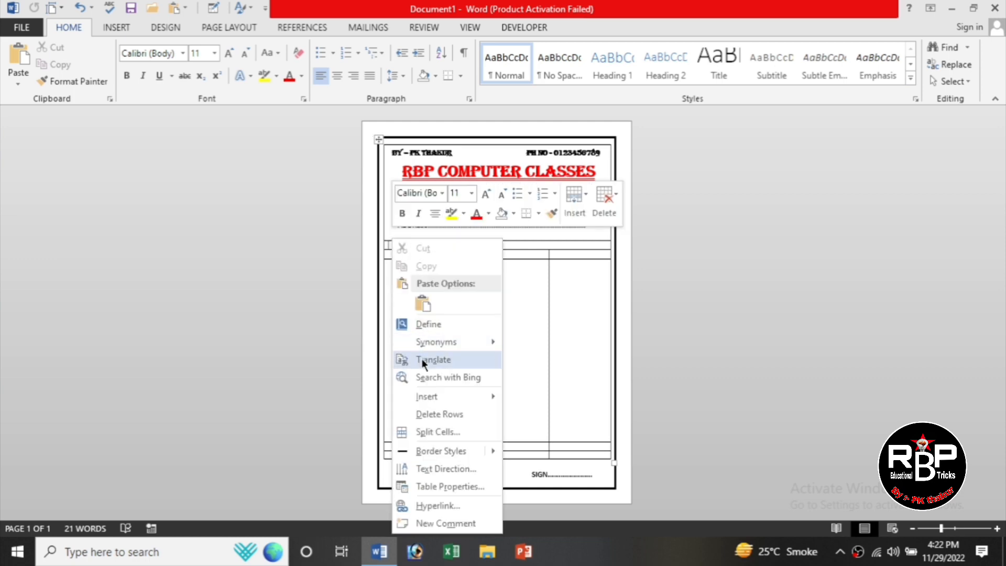
left_click(786, 295)
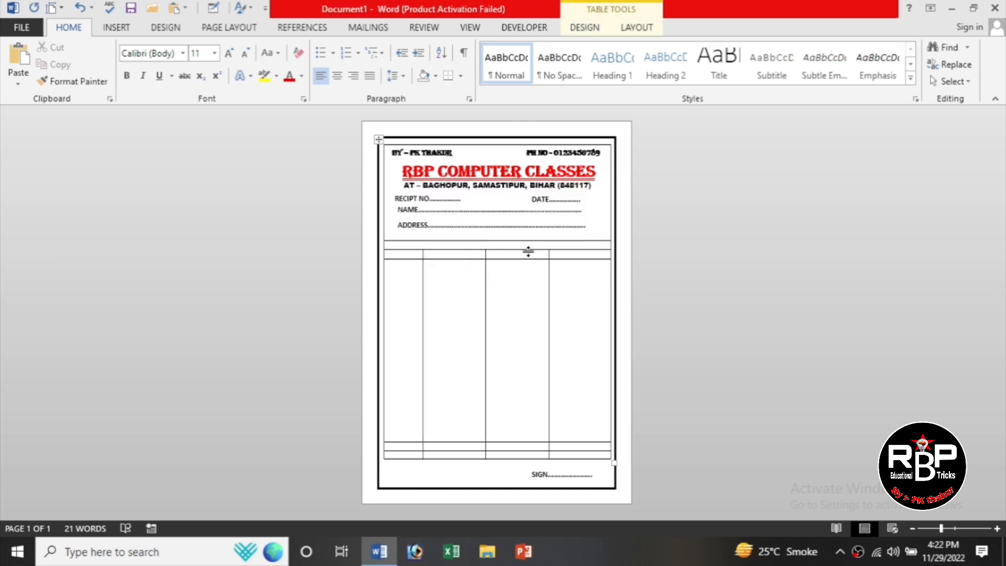
left_click(511, 241)
right_click(511, 241)
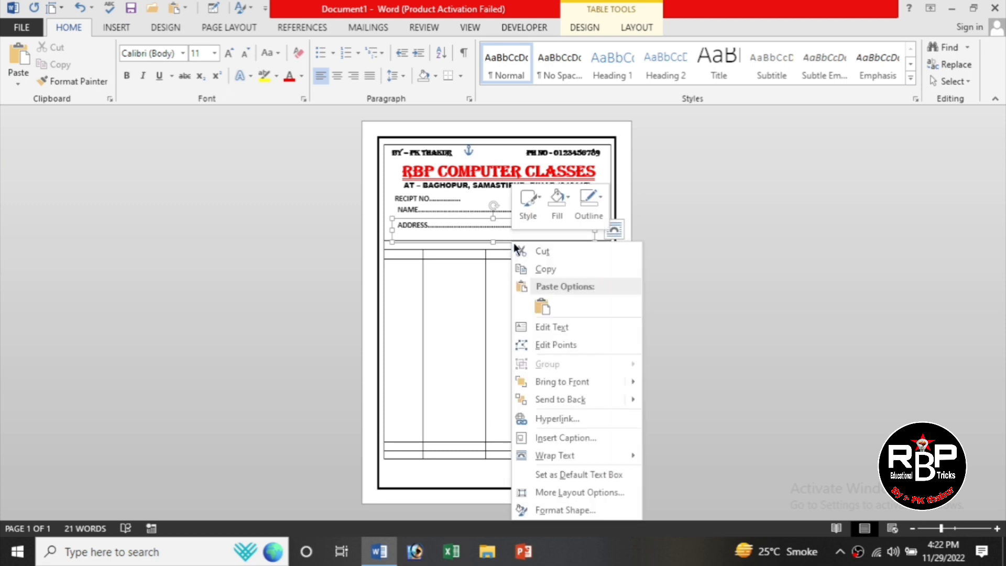
left_click(678, 248)
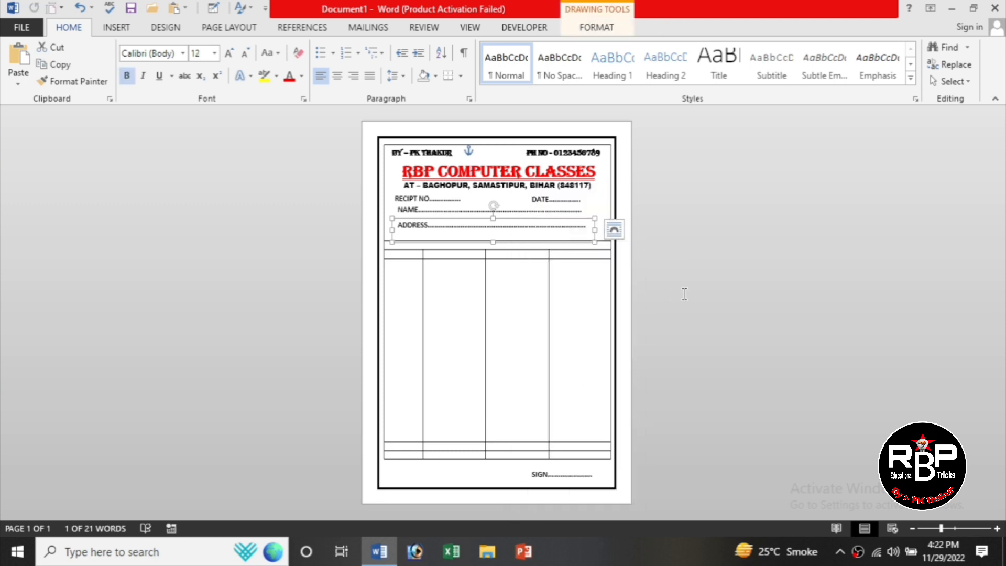
left_click(500, 266)
Delete the extra row from the receipt table.
left_click(505, 246)
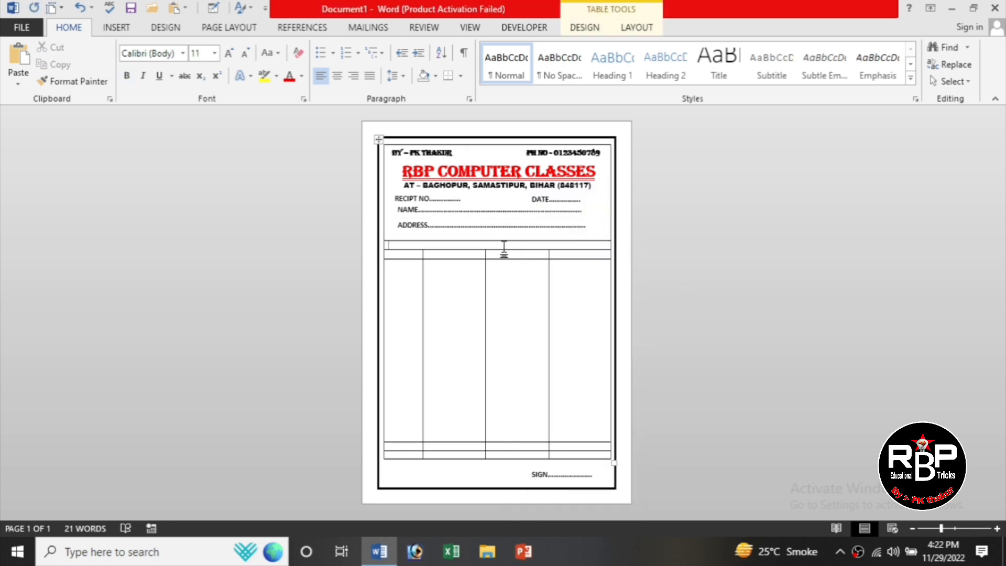
right_click(503, 244)
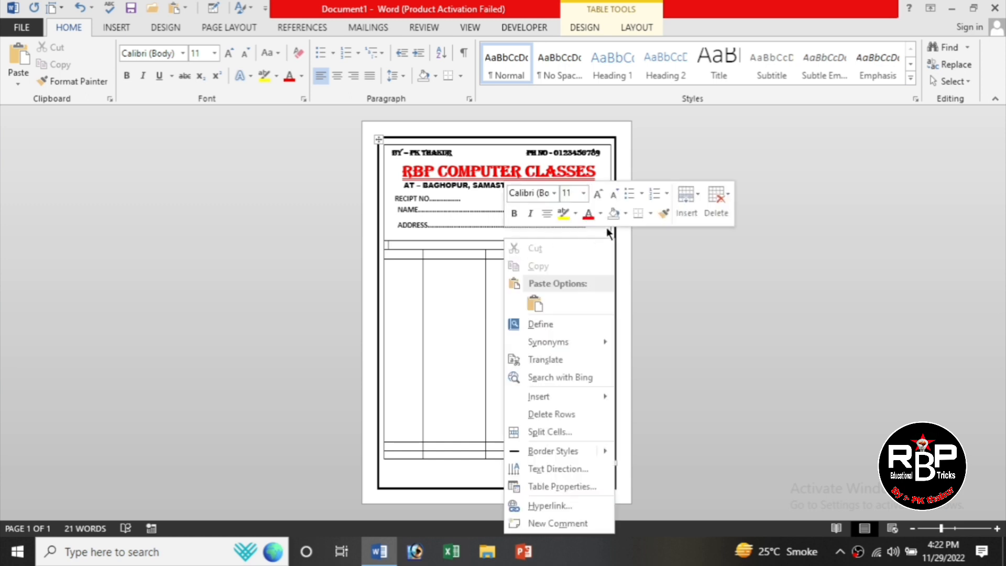
left_click(713, 210)
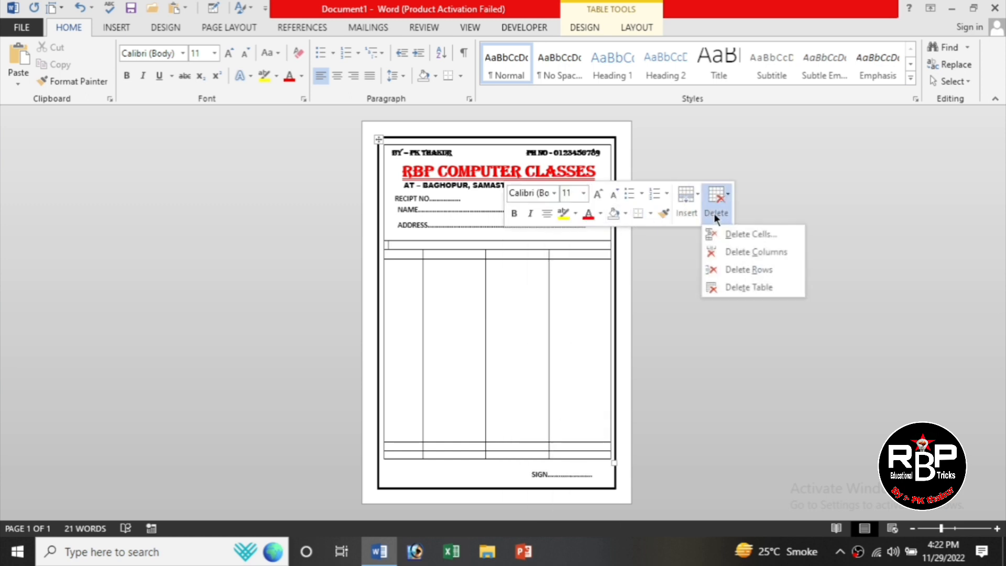
left_click(721, 273)
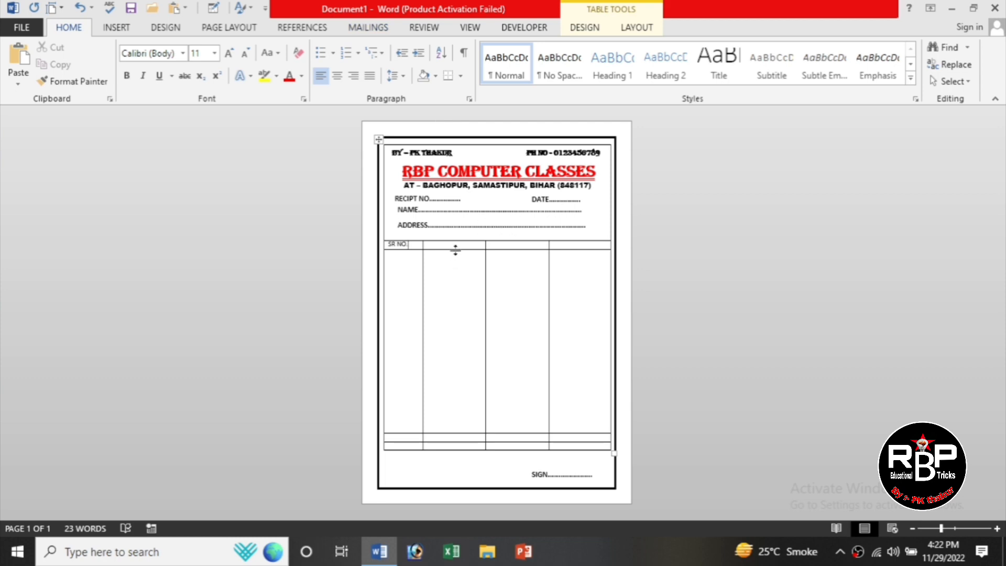
Merge the two middle columns in both the tall body row and the header row.
left_click_drag(454, 257, 502, 332)
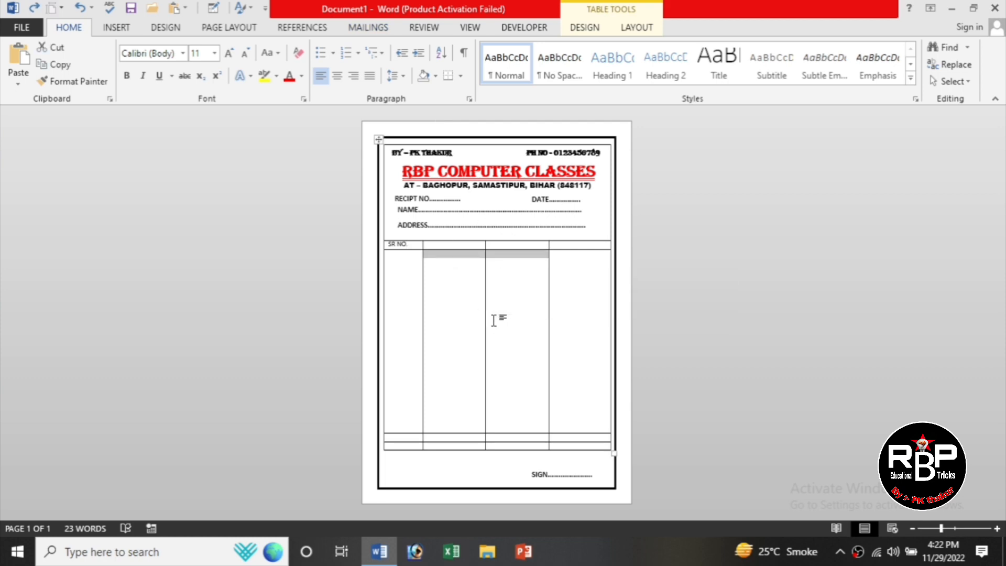
right_click(496, 321)
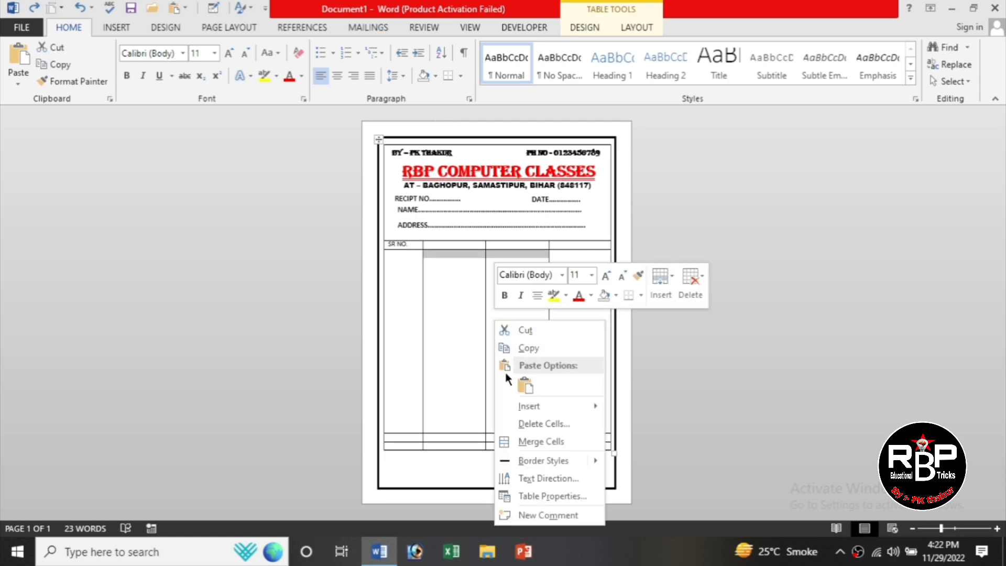
left_click(539, 442)
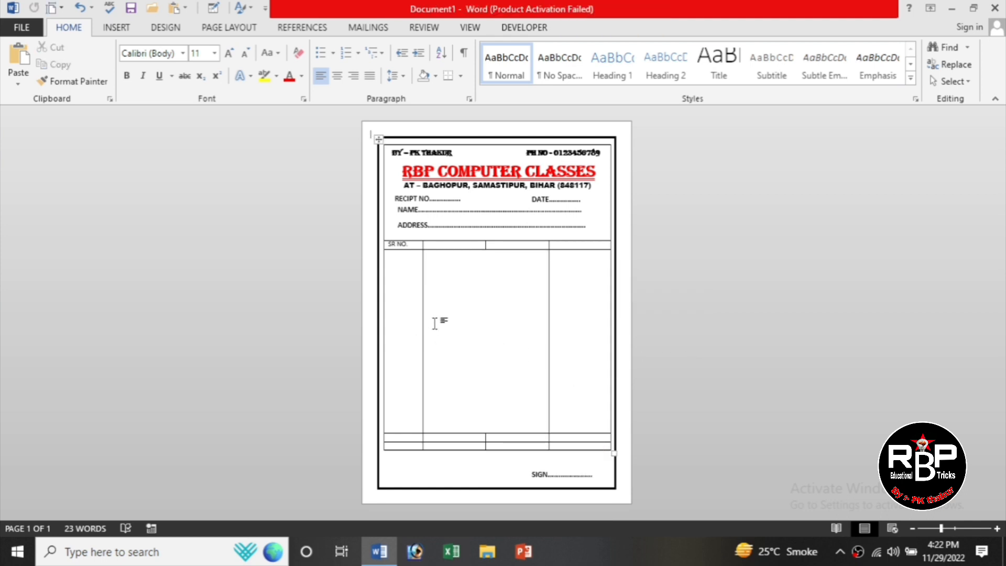
left_click_drag(474, 245, 506, 251)
right_click(505, 247)
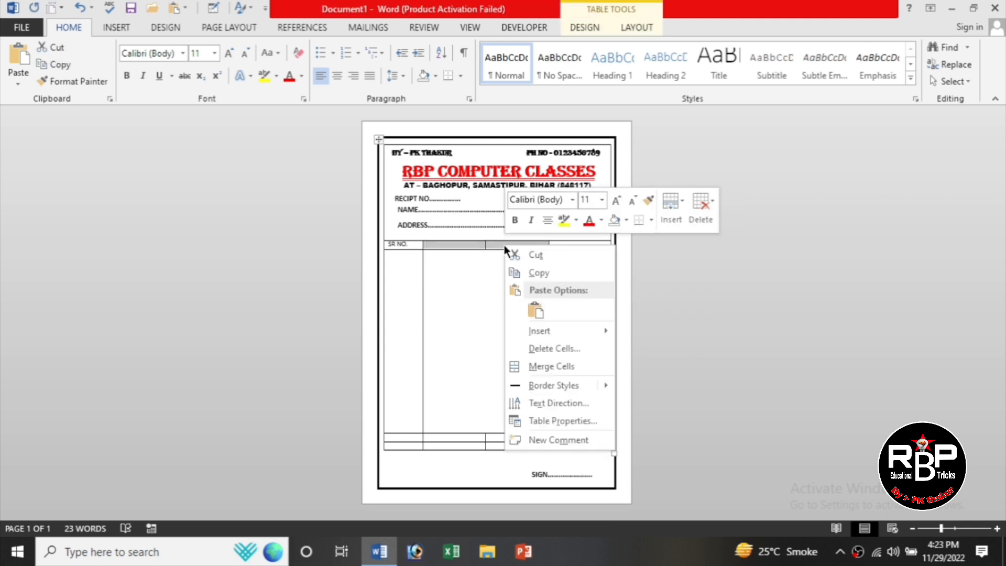
left_click(536, 365)
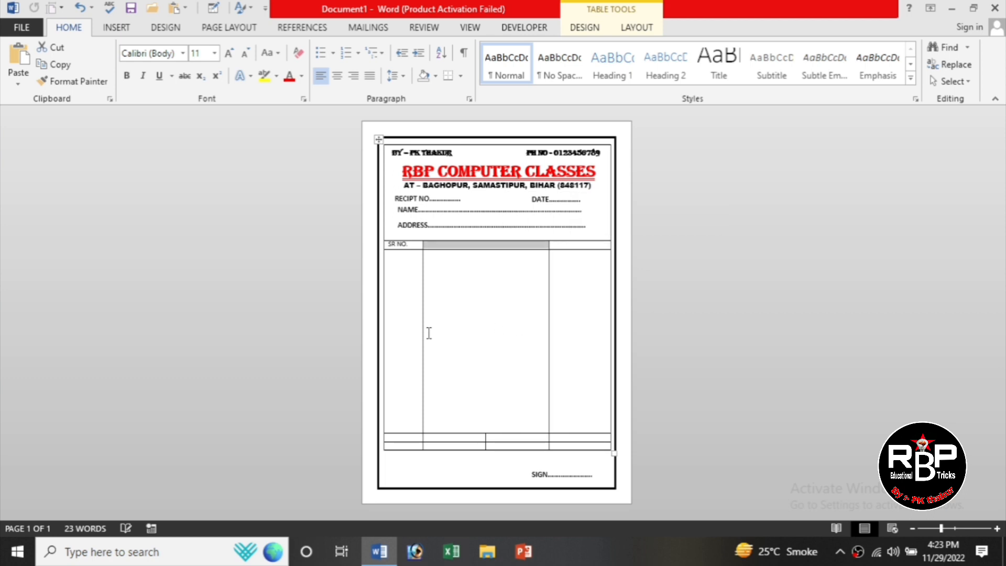
Widen the SR NO. column by dragging its border right.
mouse_move(422, 343)
left_mouse_down()
mouse_move(458, 349)
mouse_move(430, 353)
left_mouse_up()
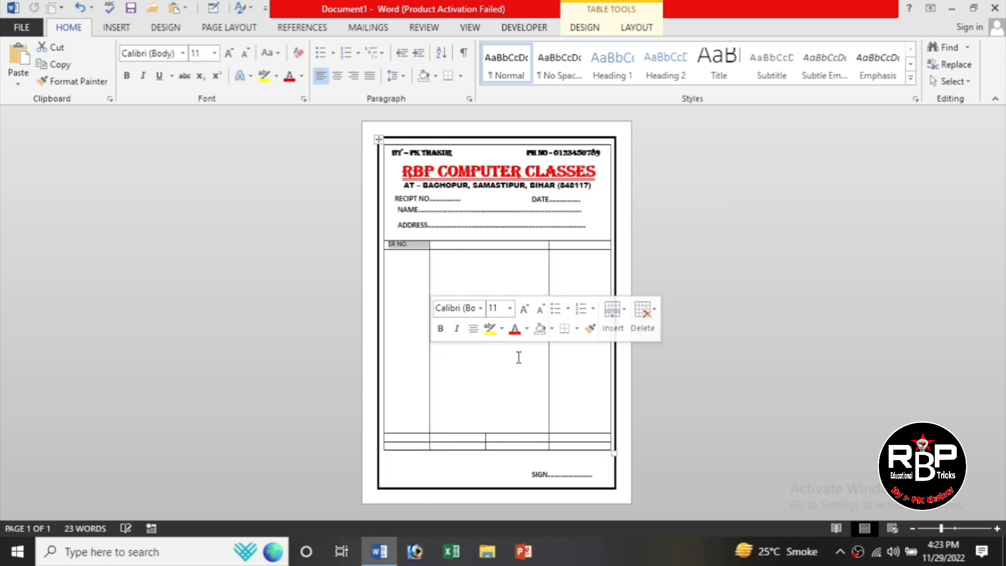
left_click_drag(548, 357, 543, 360)
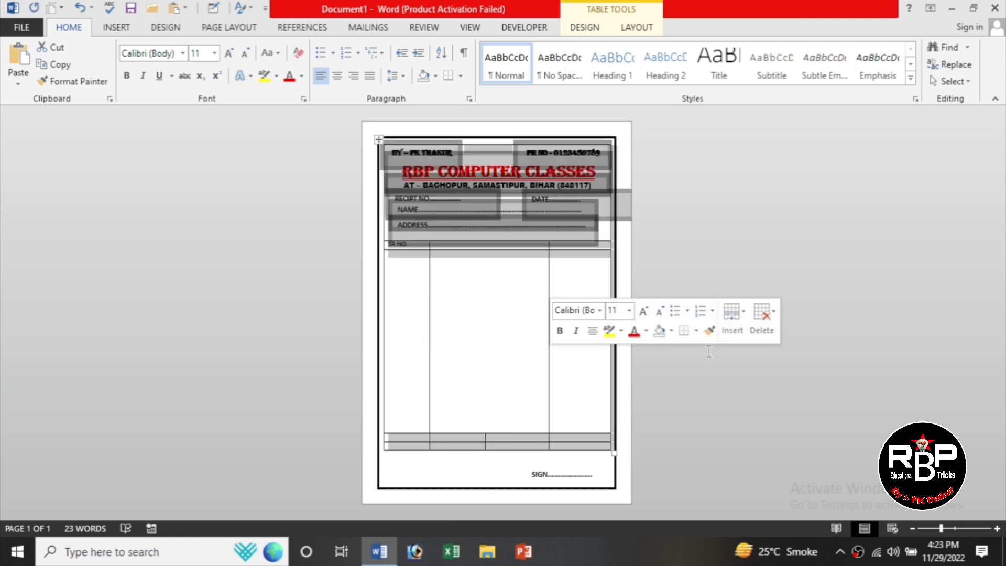
left_click(531, 366)
left_click(549, 362)
Widen the right column and merge the cells across the bottom rows.
left_click(627, 372)
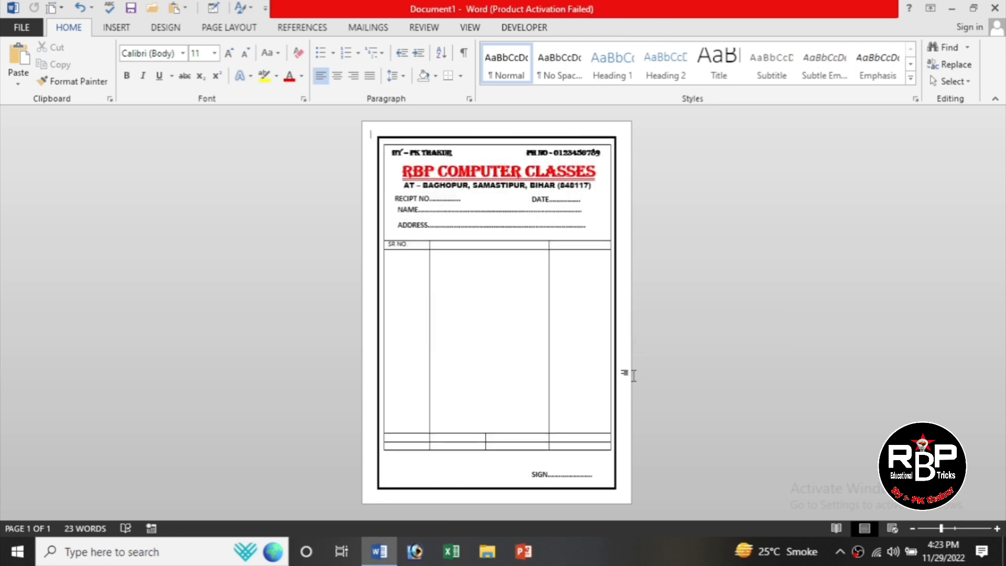
left_click_drag(546, 363, 534, 373)
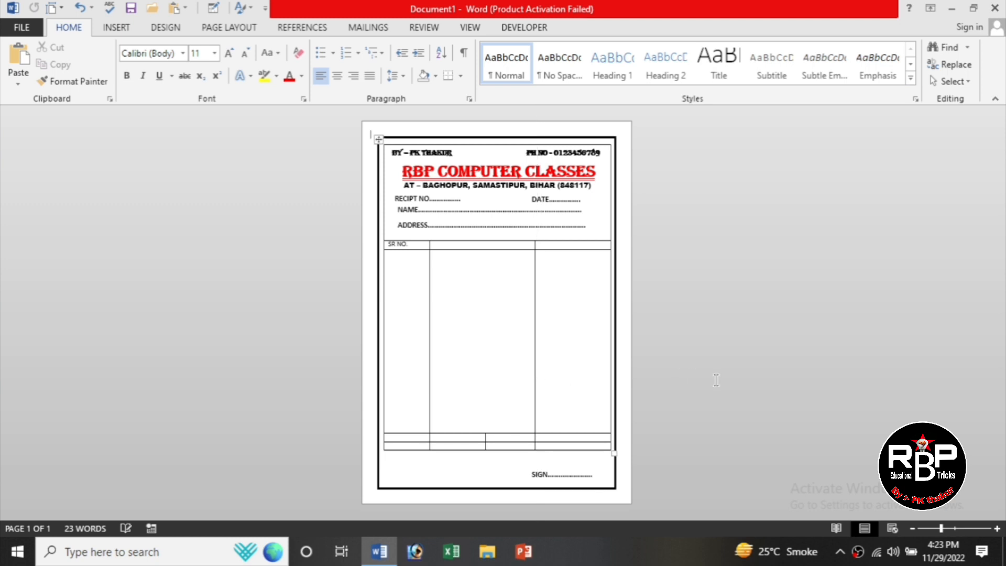
left_click(483, 437)
right_click(495, 439)
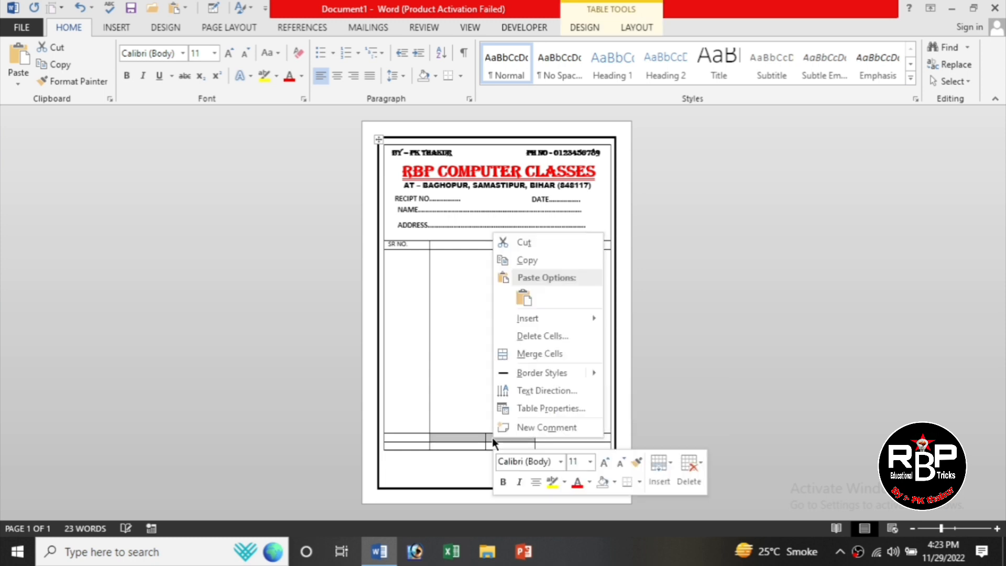
left_click(545, 353)
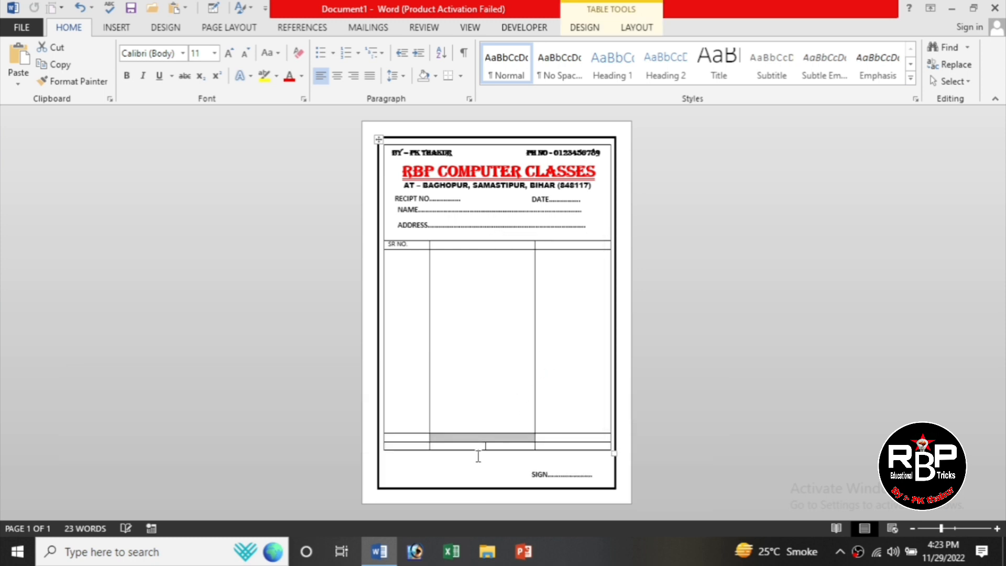
left_click(662, 425)
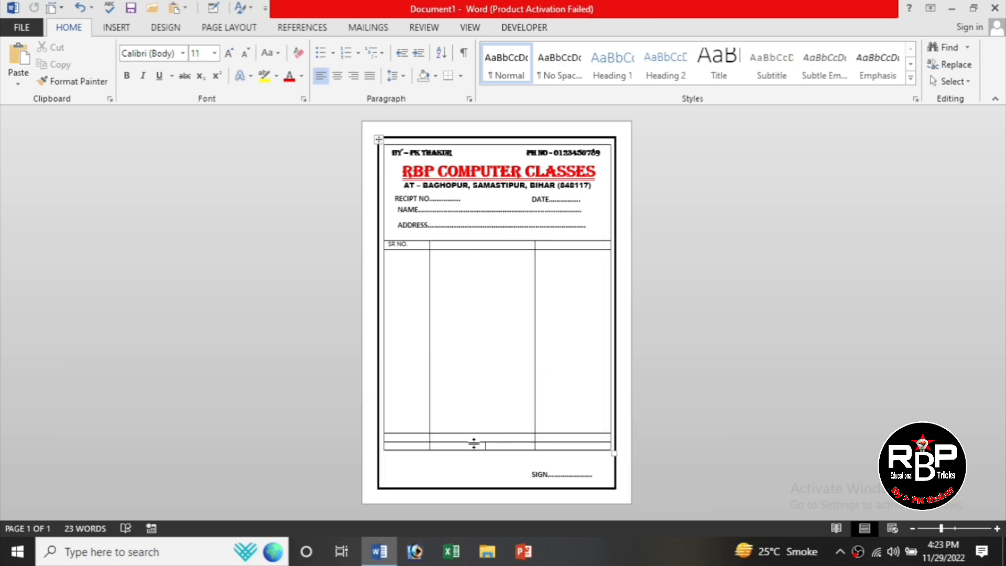
left_click_drag(474, 445, 495, 446)
right_click(495, 445)
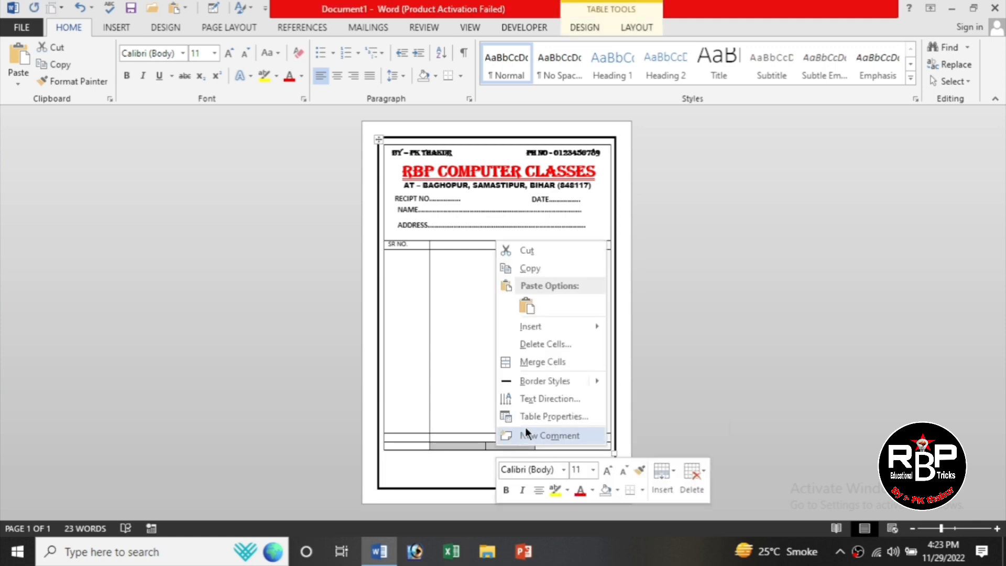
left_click(537, 367)
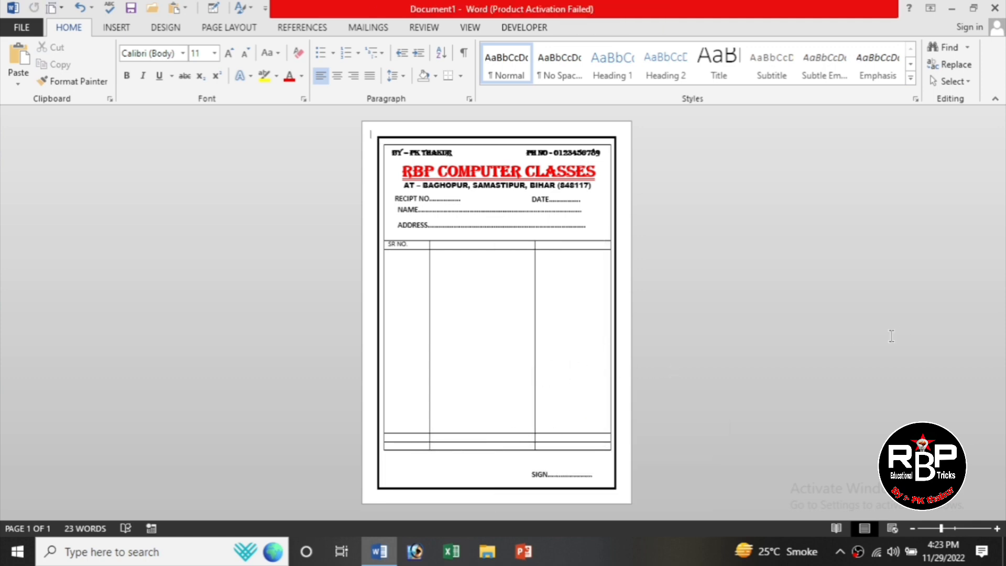
Merge the left column's body and bottom cells into one full-height cell.
left_click_drag(415, 434, 414, 446)
right_click(414, 446)
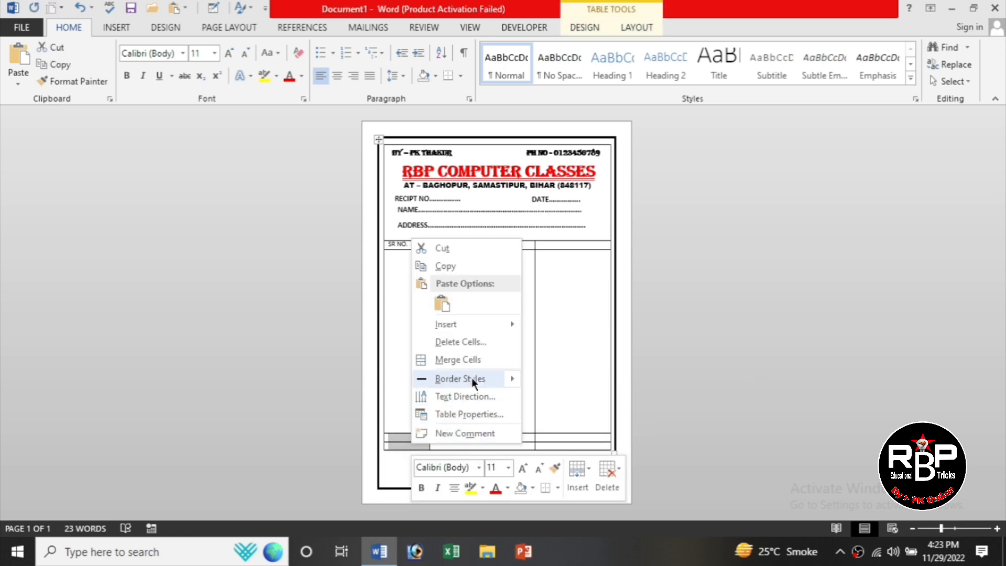
left_click(473, 362)
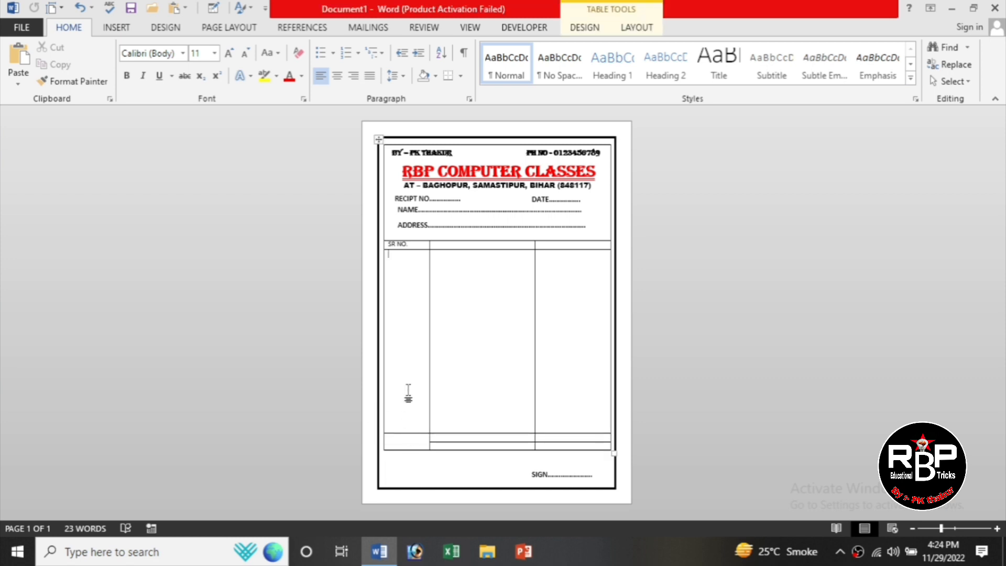
left_click_drag(415, 392, 414, 439)
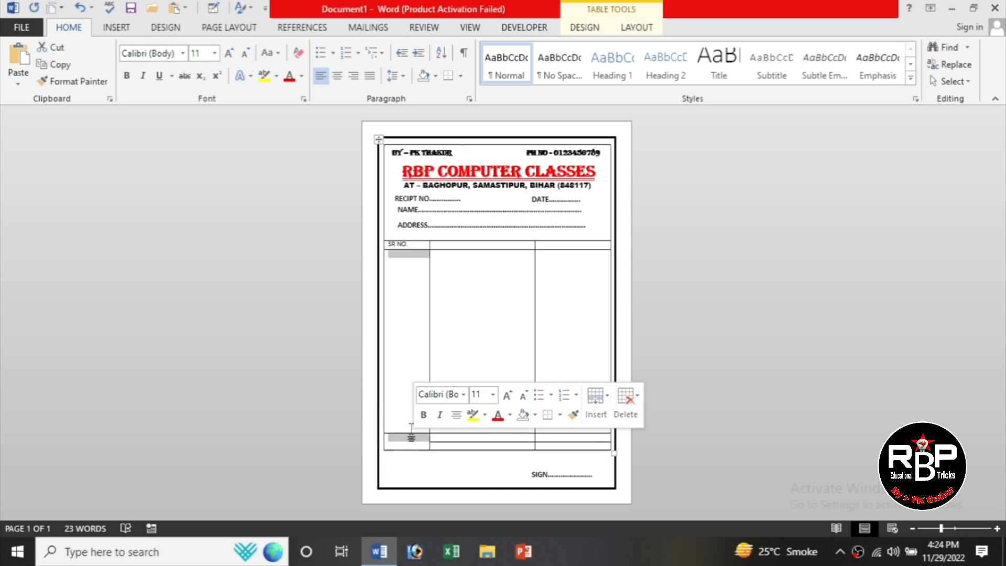
right_click(415, 439)
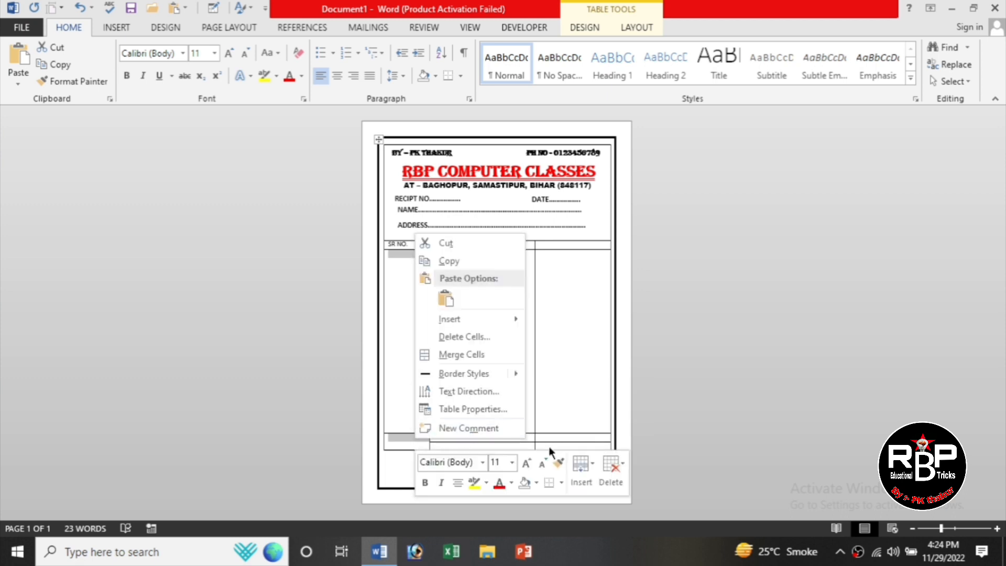
left_click(476, 354)
left_click(737, 374)
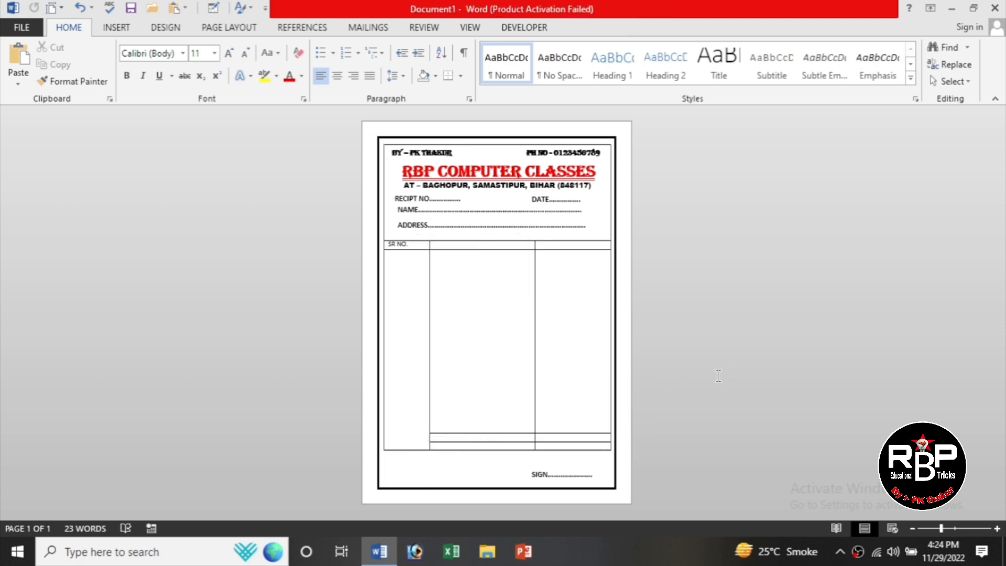
left_click(465, 441)
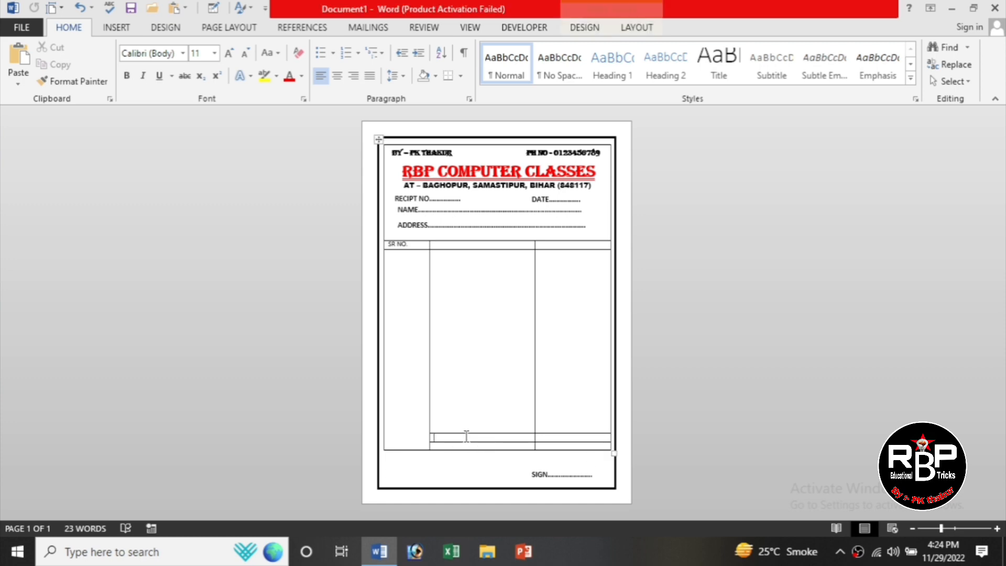
Undo the last bottom-row merge and zoom the page to 100%.
key("ctrl+z")
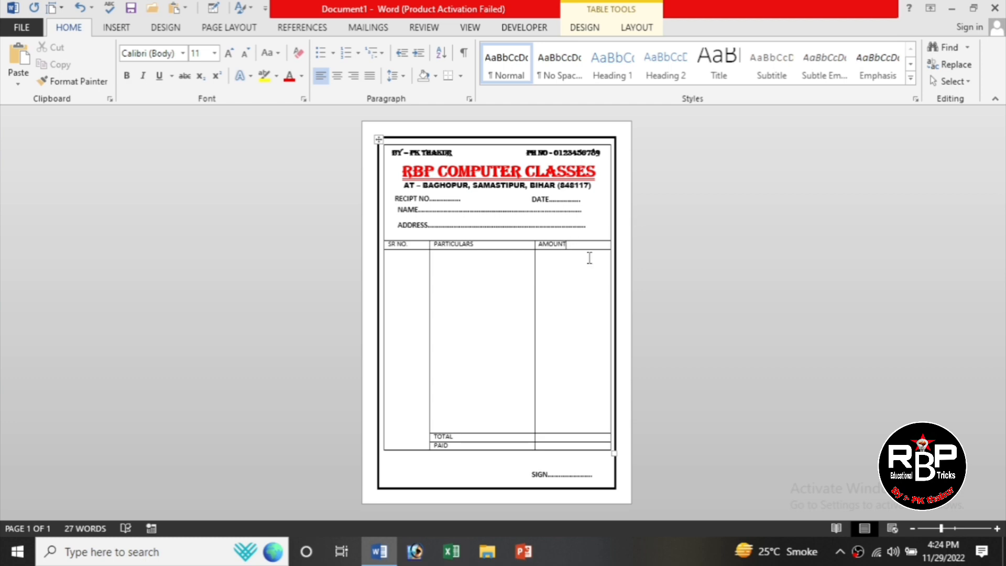
left_click(955, 528)
Make the table's header text bold and centred.
left_click_drag(606, 247, 368, 256)
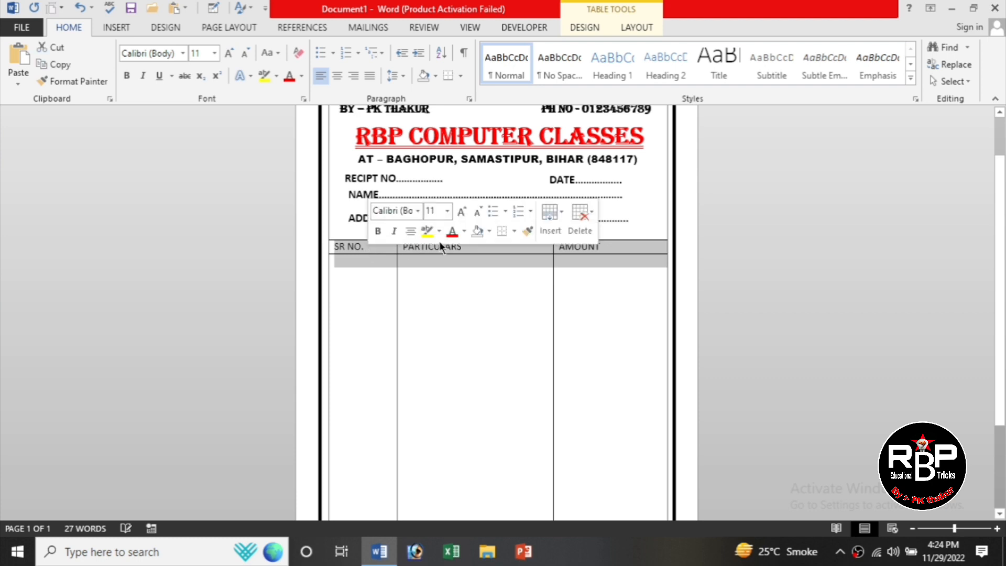
left_click(378, 231)
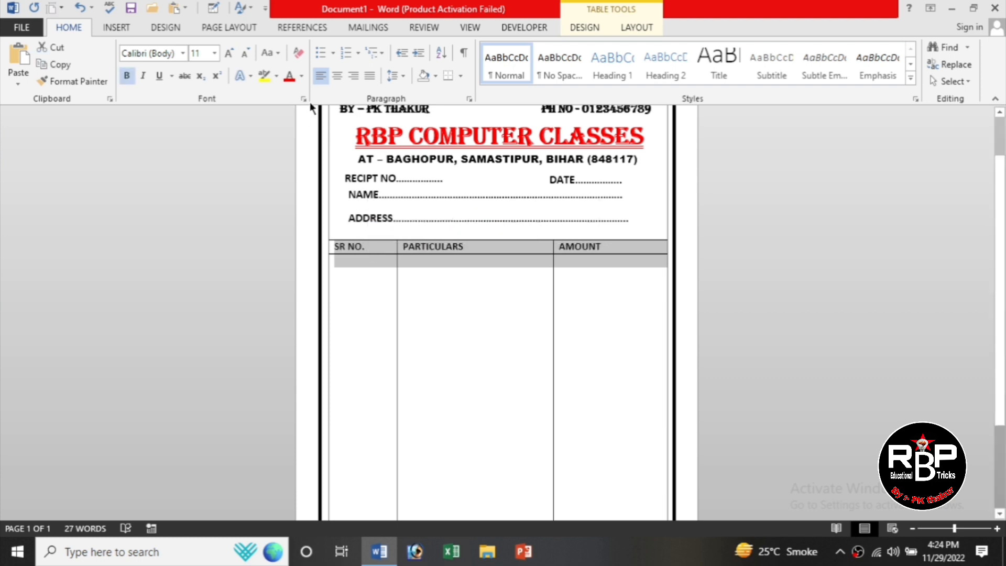
left_click(337, 76)
left_click(744, 262)
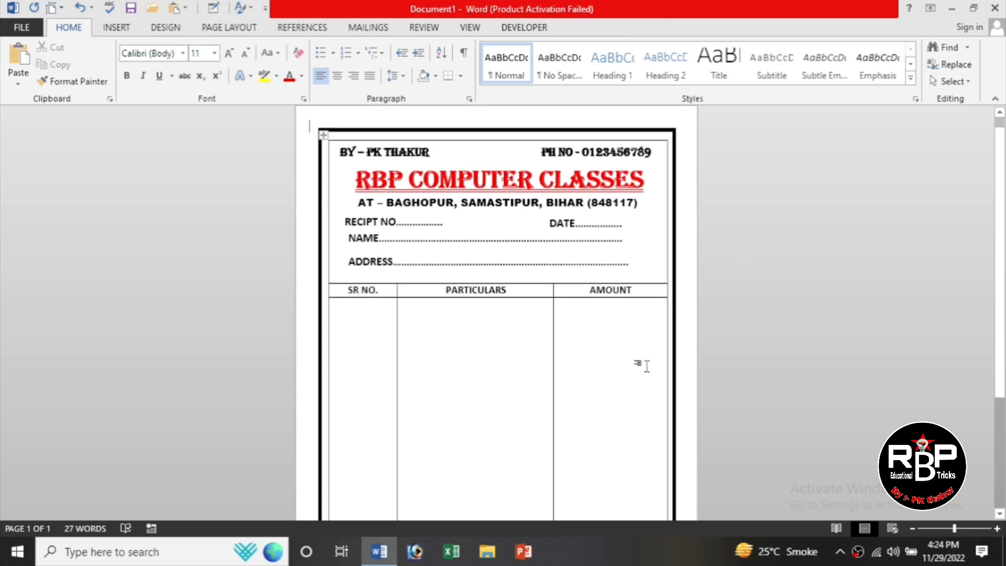
scroll(589, 286, "down", 4)
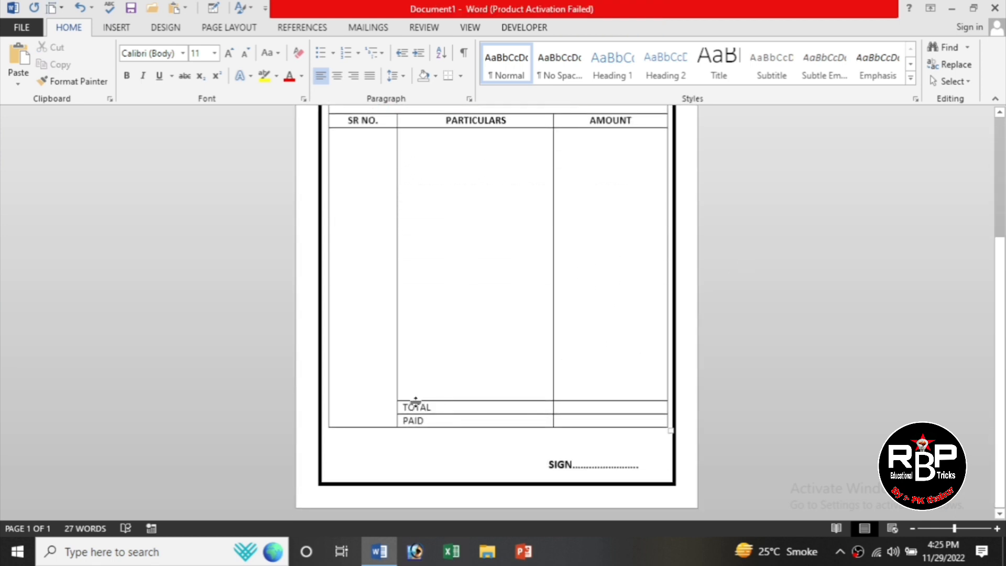
Centre and bold the TOTAL and PAID labels in their cells.
left_click_drag(406, 404, 432, 422)
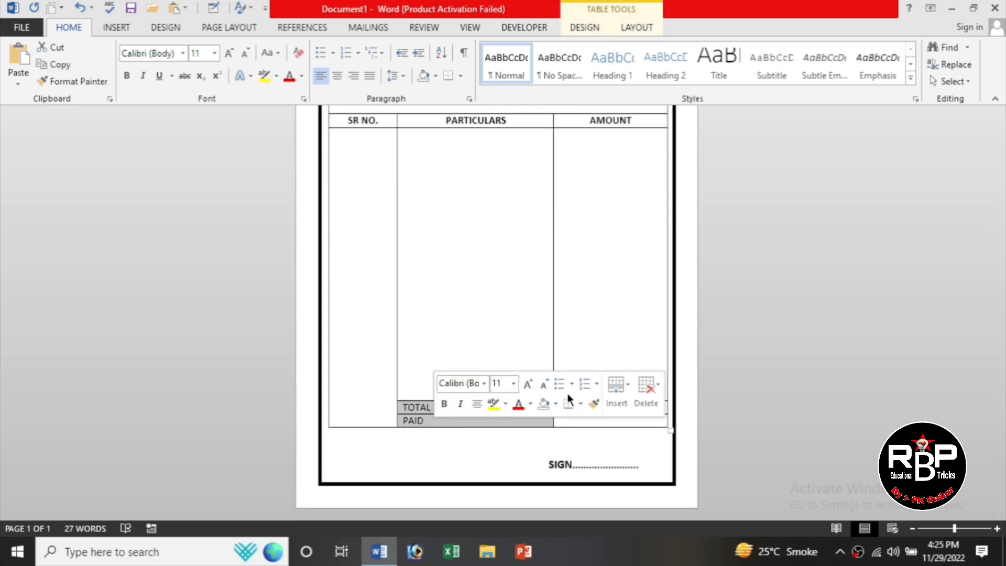
left_click(337, 76)
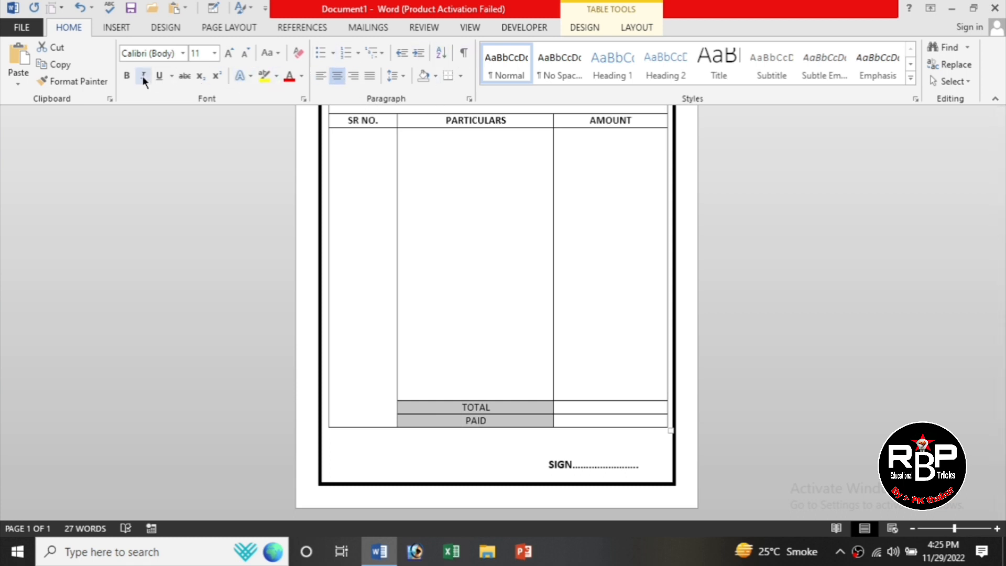
left_click(127, 77)
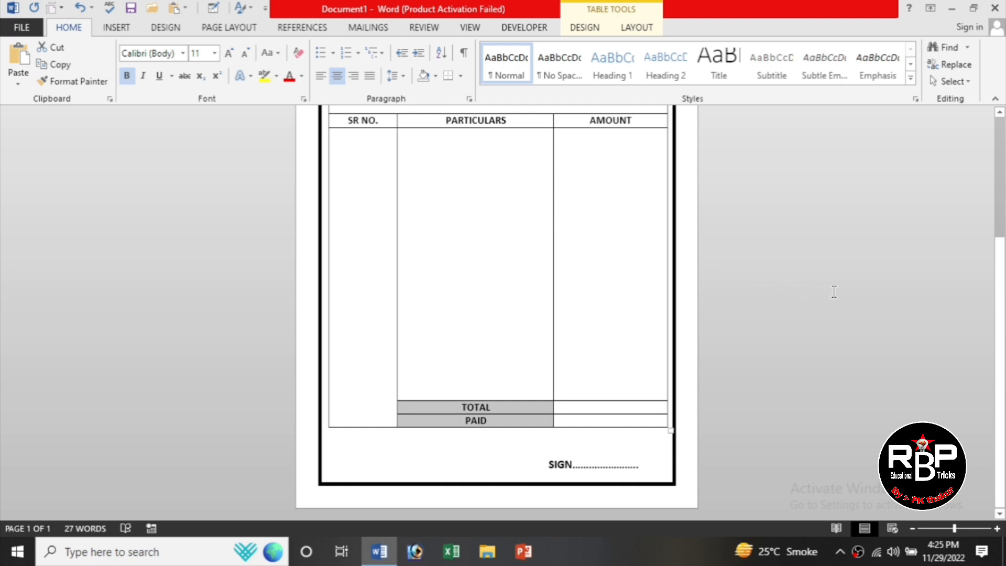
scroll(834, 291, "up", 5)
scroll(834, 291, "down", 5)
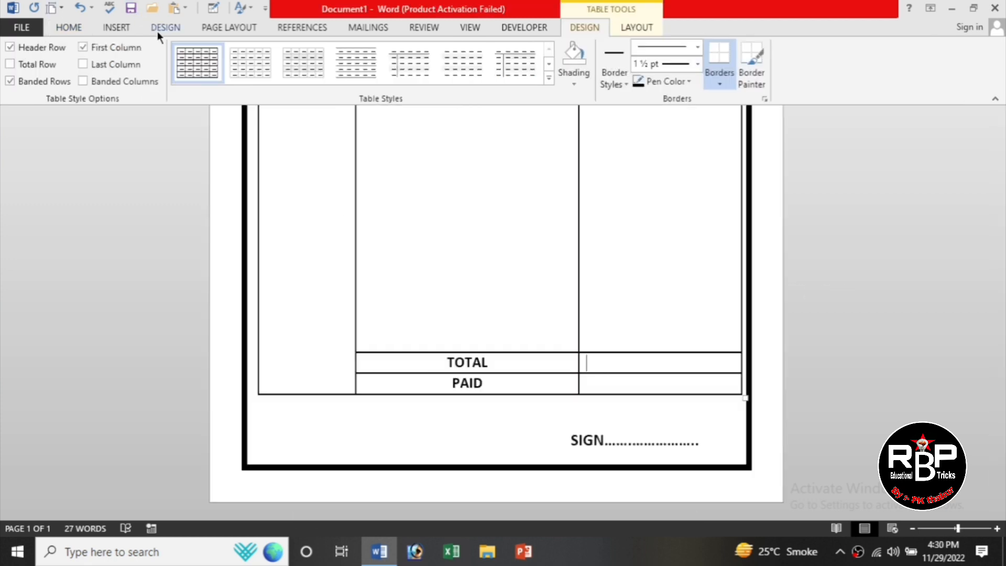
Set the page colour to Standard yellow and zoom out to view the full page.
left_click(161, 30)
left_click(923, 83)
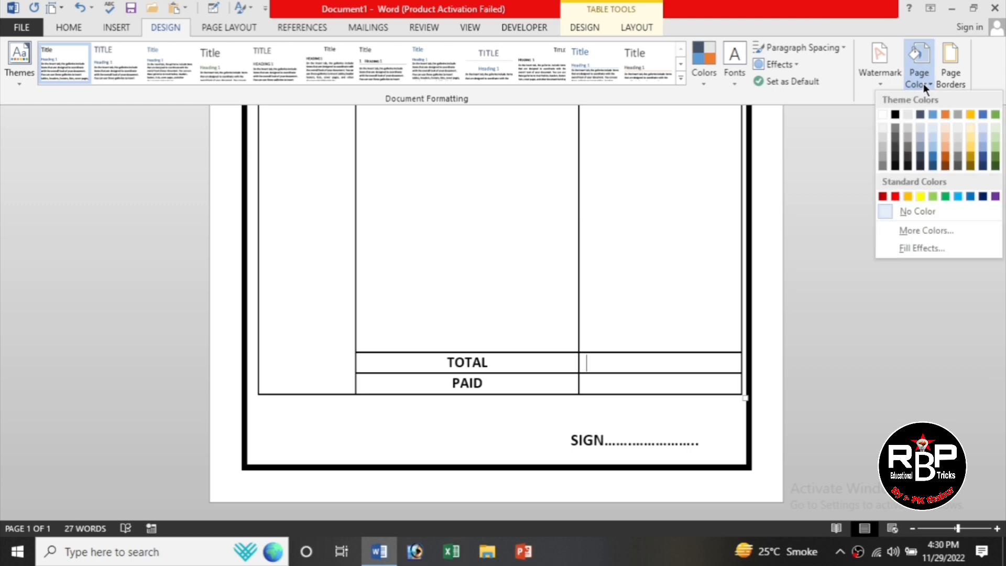
left_click(921, 197)
key("ctrl+Home")
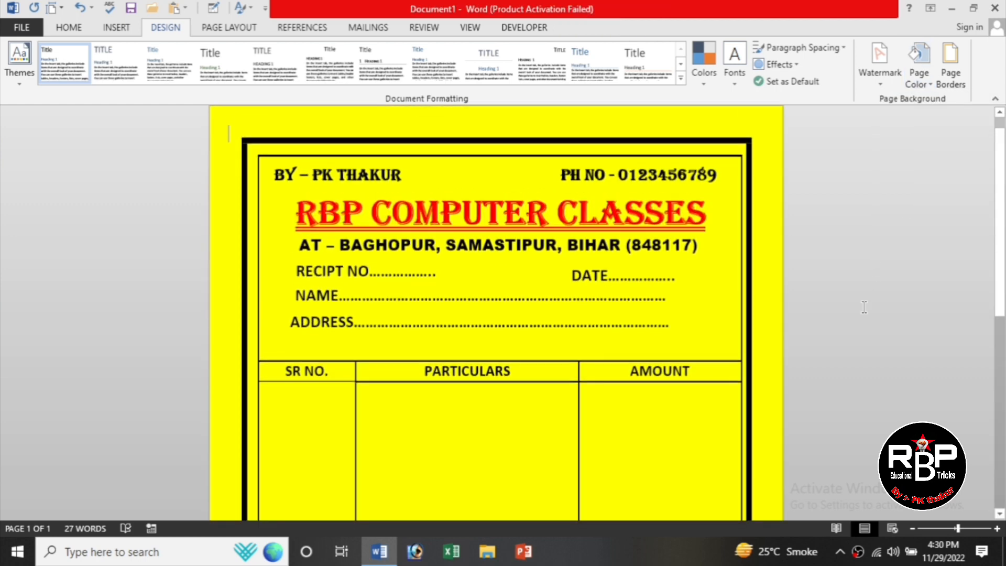
left_click(943, 529)
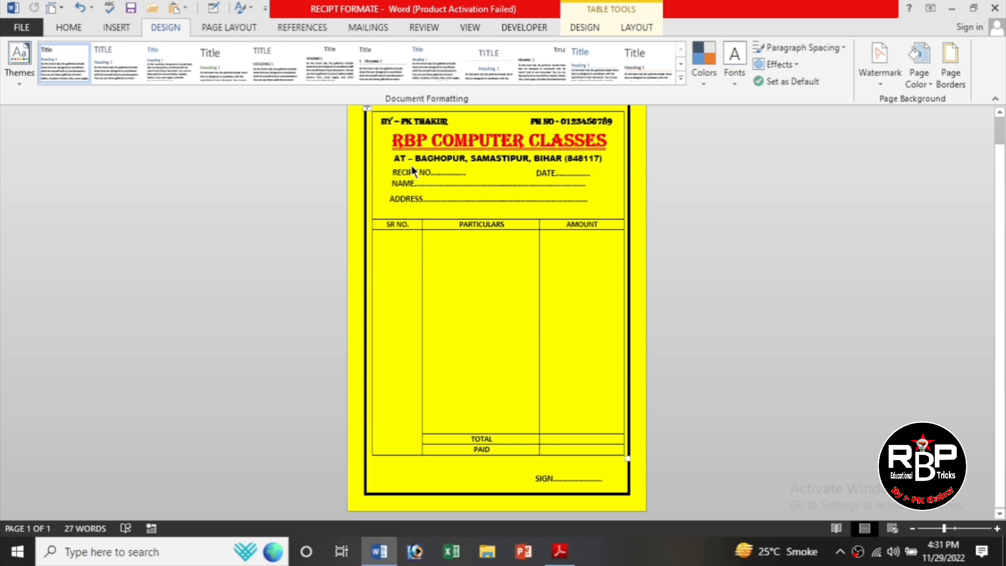
Number SR NO. 1.–5. and list ADDMISSION FEE, TUTION FEE, EXAM FEE, BACK DUES under PARTICULARS.
type("1")
type("ADDMISSIO")
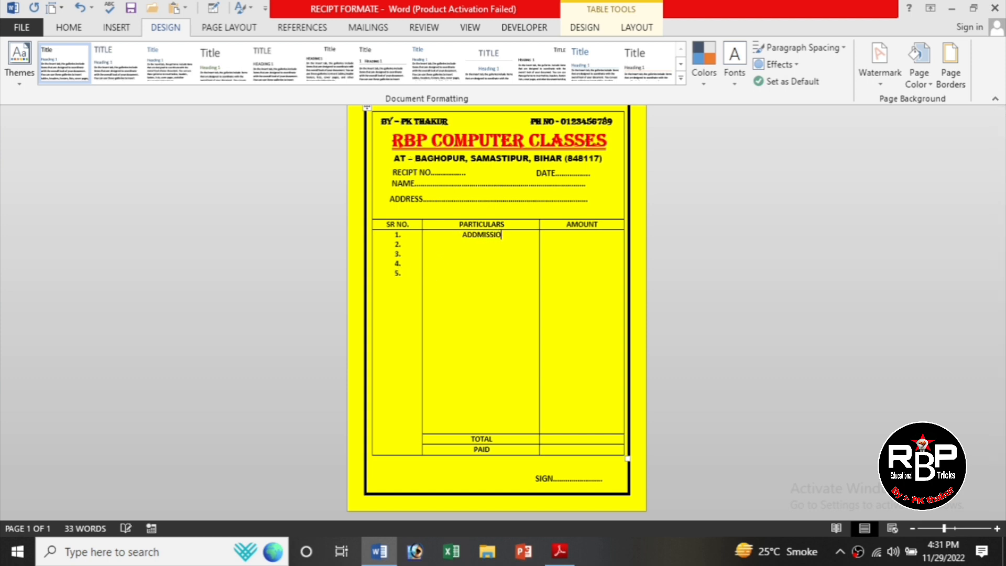
type("N FEE TUTION FEE ")
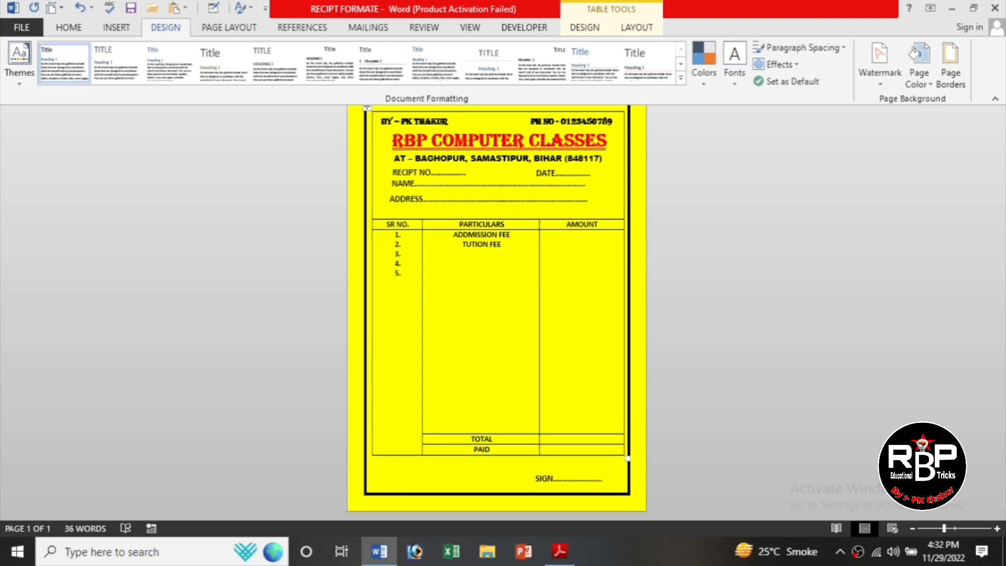
type("EXAM FEE ")
type("BACK")
type(" DUES")
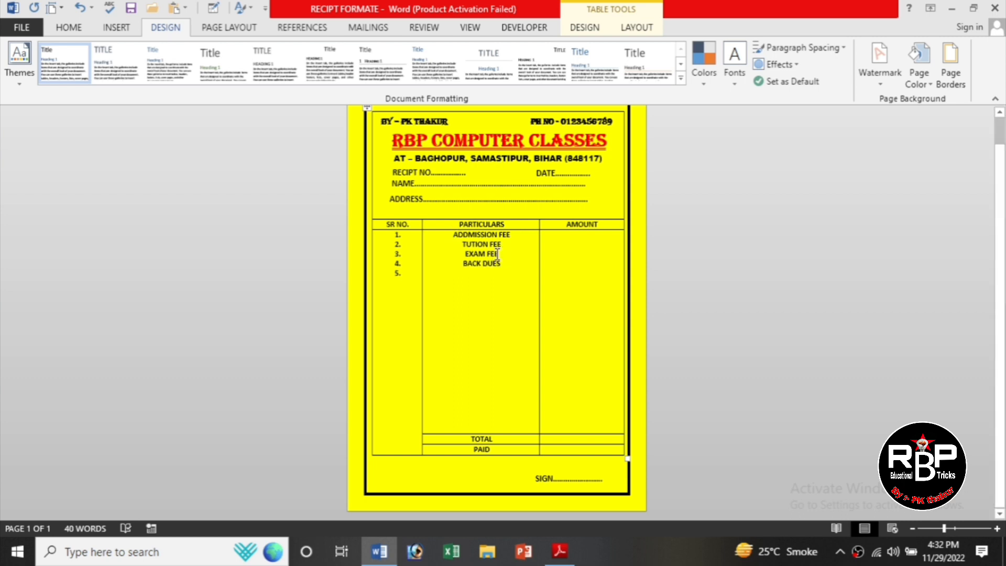
Apply 1.5 line spacing to the SR NO and PARTICULARS cells.
left_click_drag(481, 251, 400, 250)
left_click(681, 316)
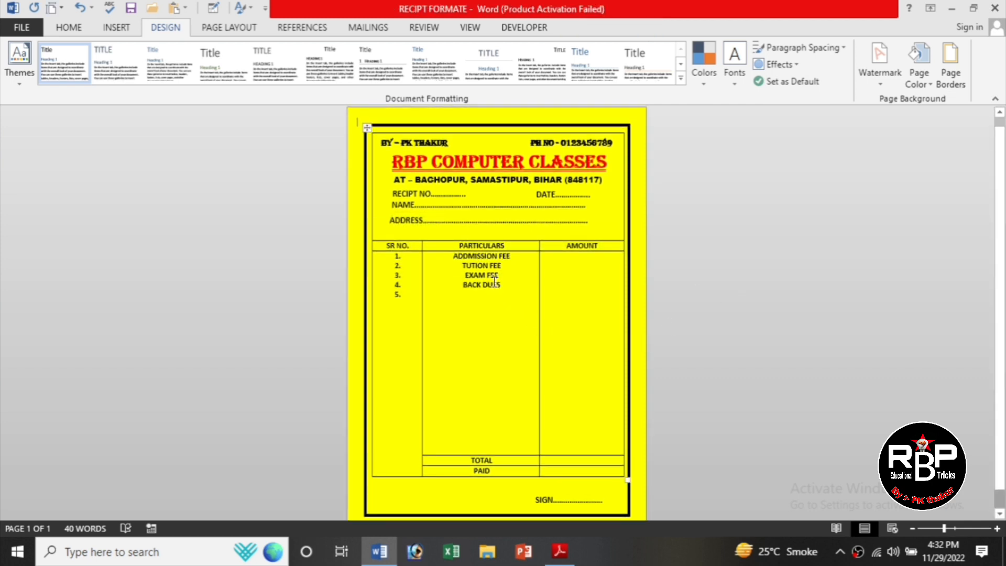
left_click_drag(397, 261, 474, 290)
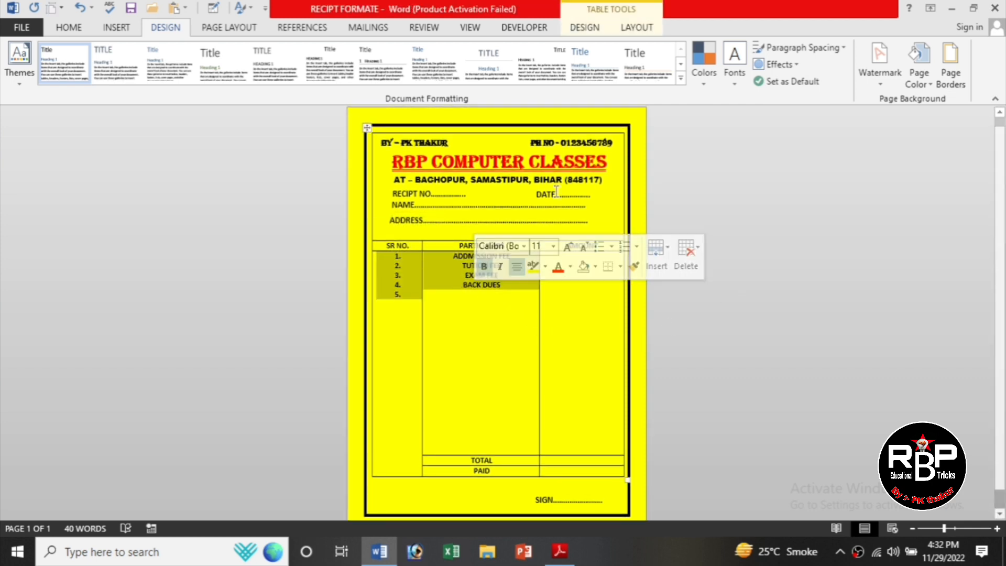
left_click(69, 28)
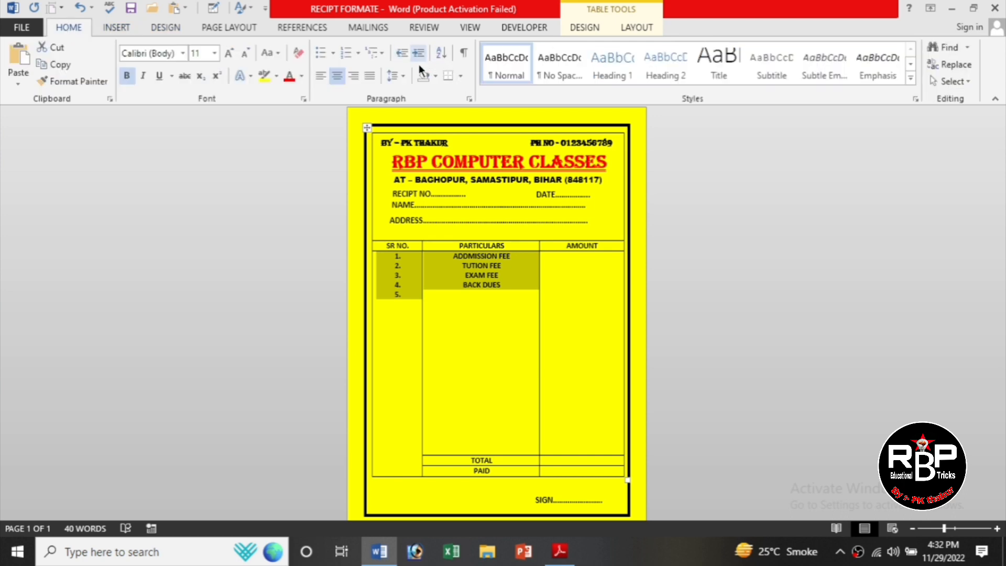
left_click(405, 75)
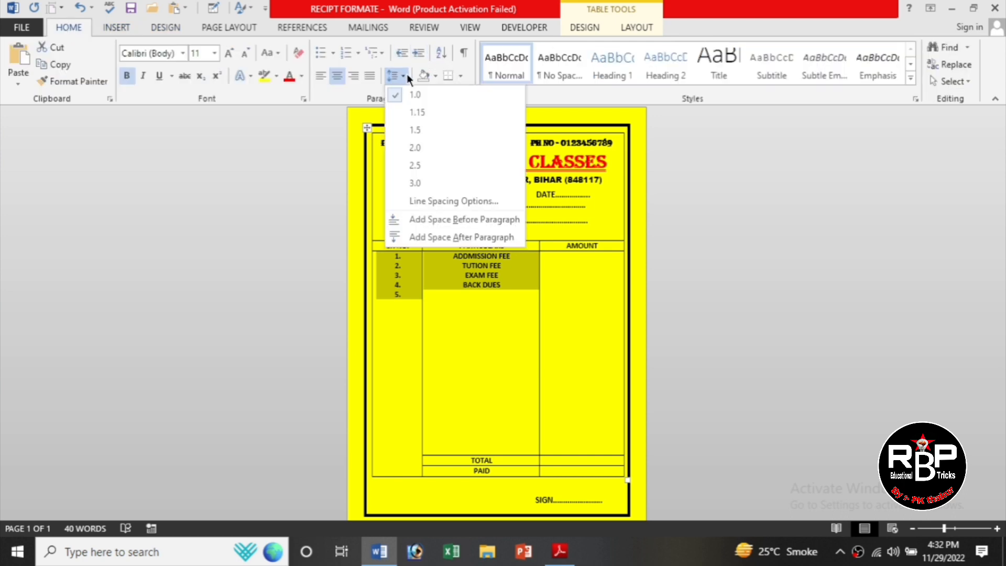
left_click(415, 130)
left_click(655, 285)
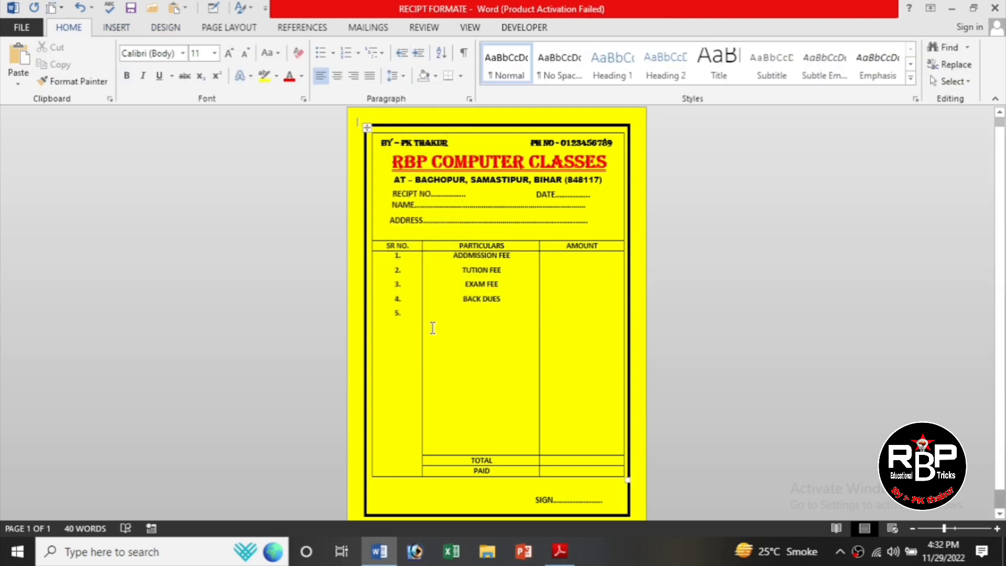
Delete the unused 5. and add a blank line above 1. and ADDMISSION FEE.
left_click(411, 319)
key("BackSpace")
key("BackSpace")
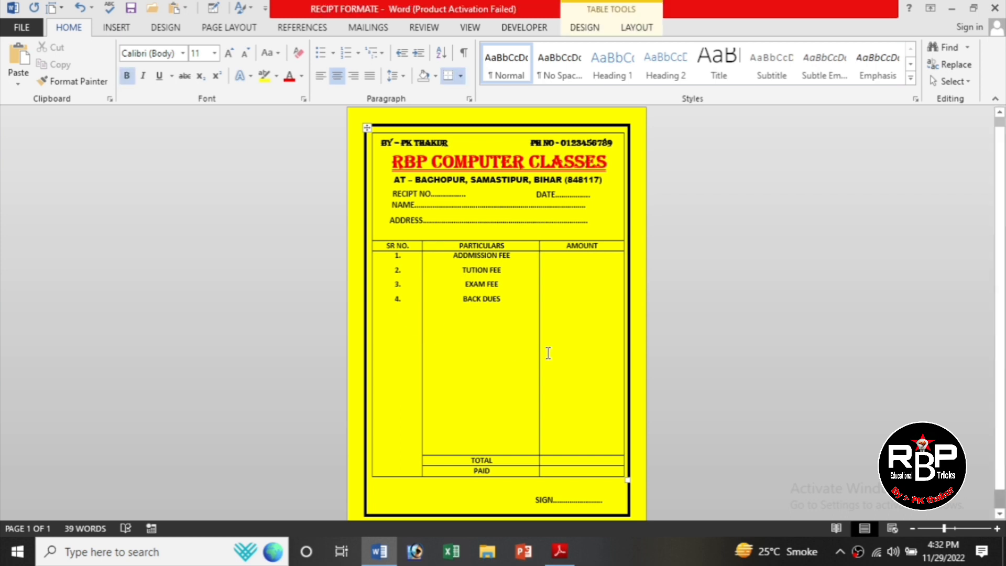
scroll(534, 336, "down", 1)
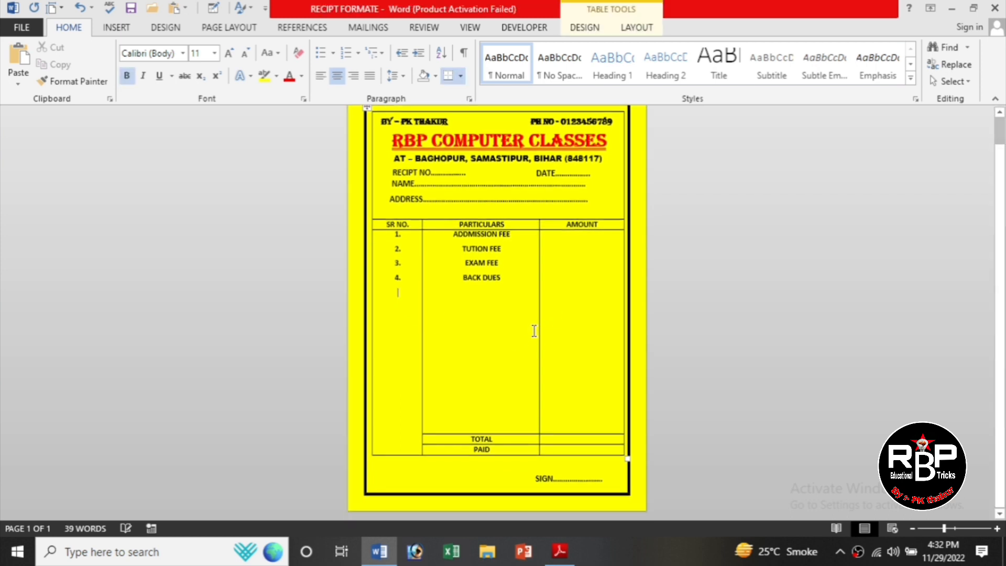
left_click(394, 234)
key("Return")
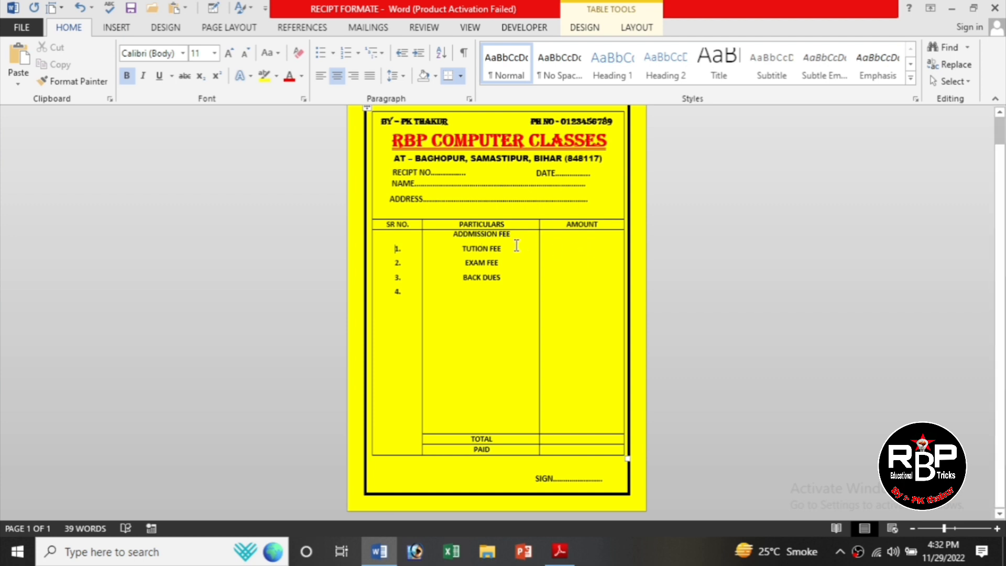
left_click(446, 233)
key("Return")
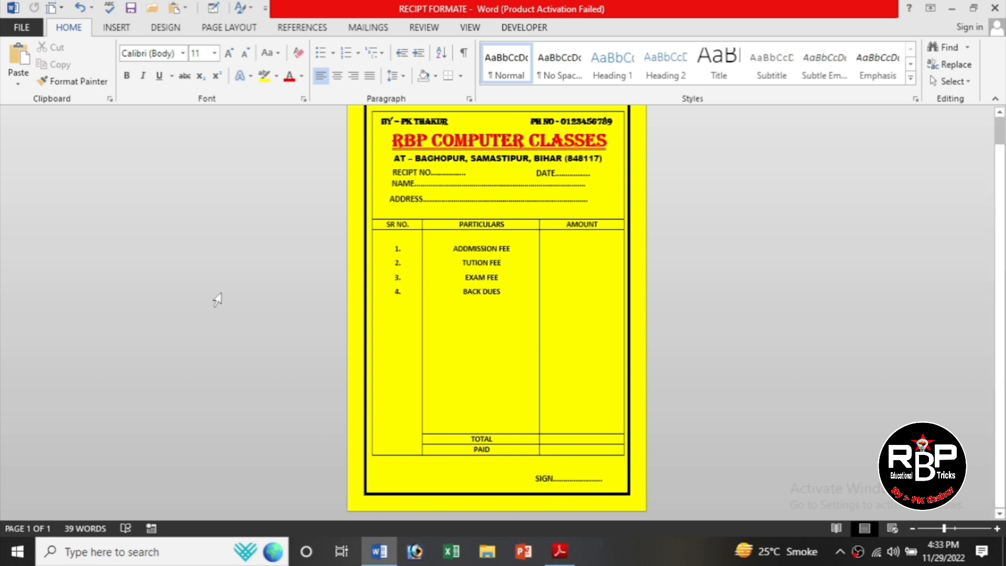
Export the receipt as RECIPT FORMATE.pdf, replacing the existing file.
left_click(23, 27)
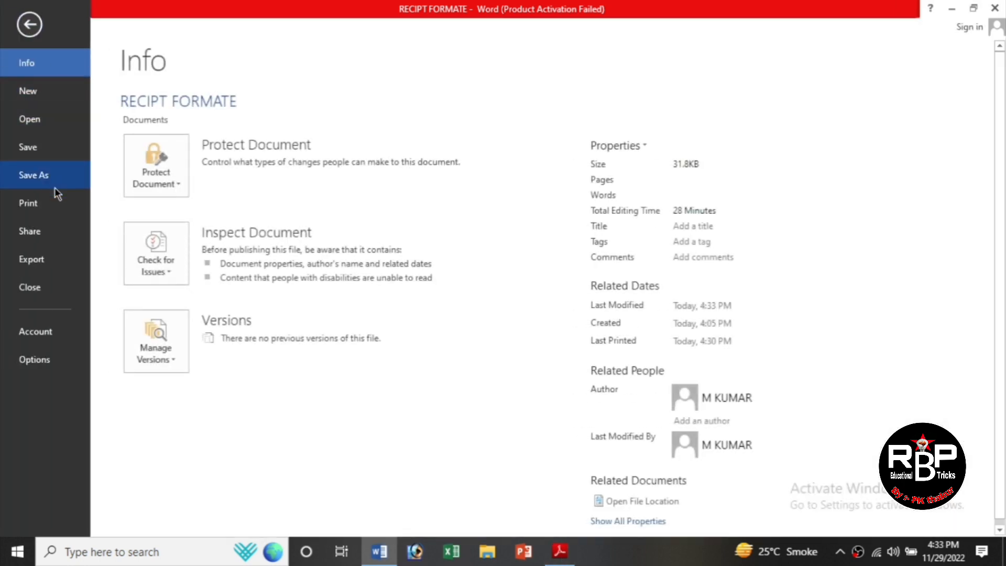
left_click(55, 259)
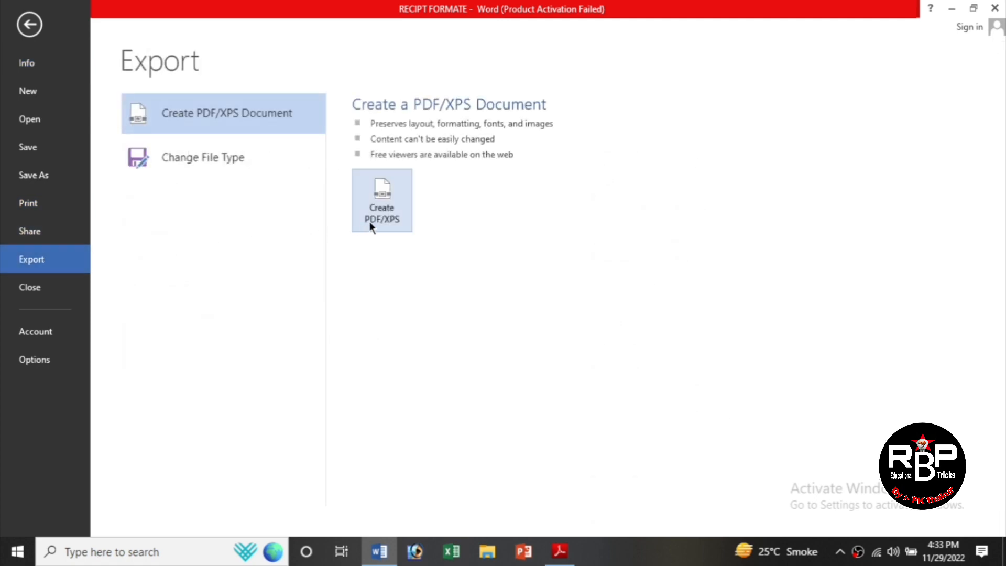
left_click(370, 221)
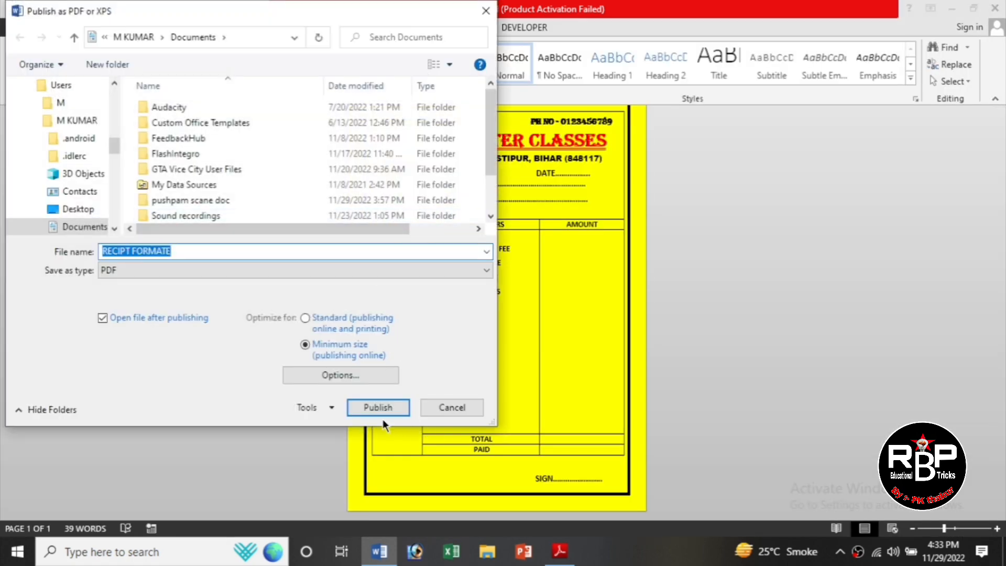
left_click(384, 408)
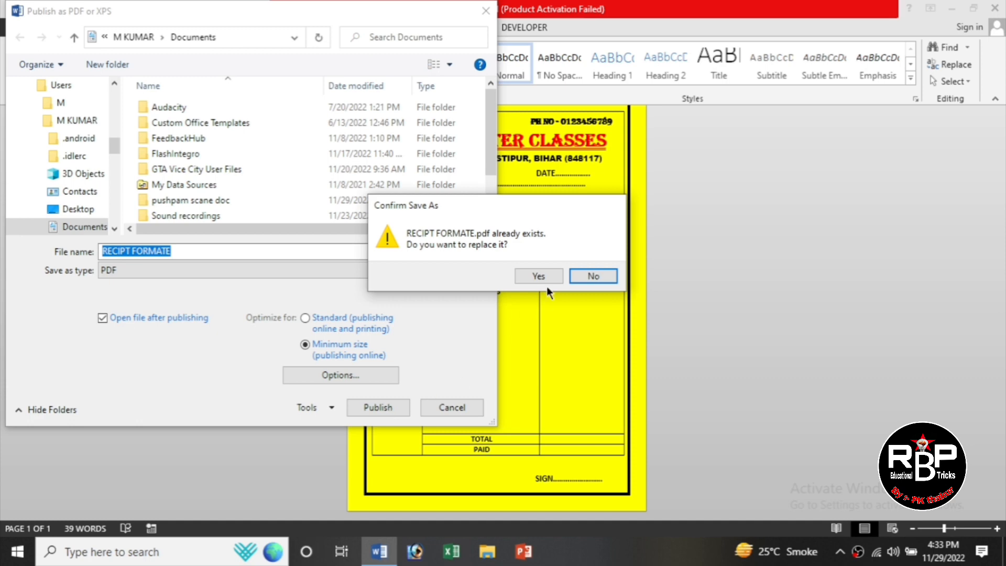
left_click(539, 275)
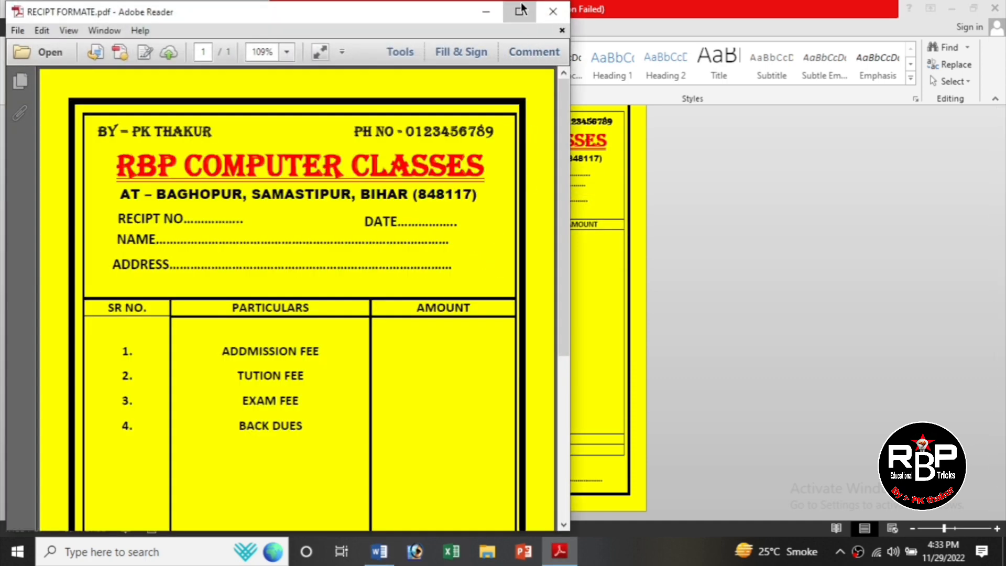
Maximize Adobe Reader and zoom out past 125% and 100% until the whole receipt page shows.
left_click(521, 10)
left_click(363, 45)
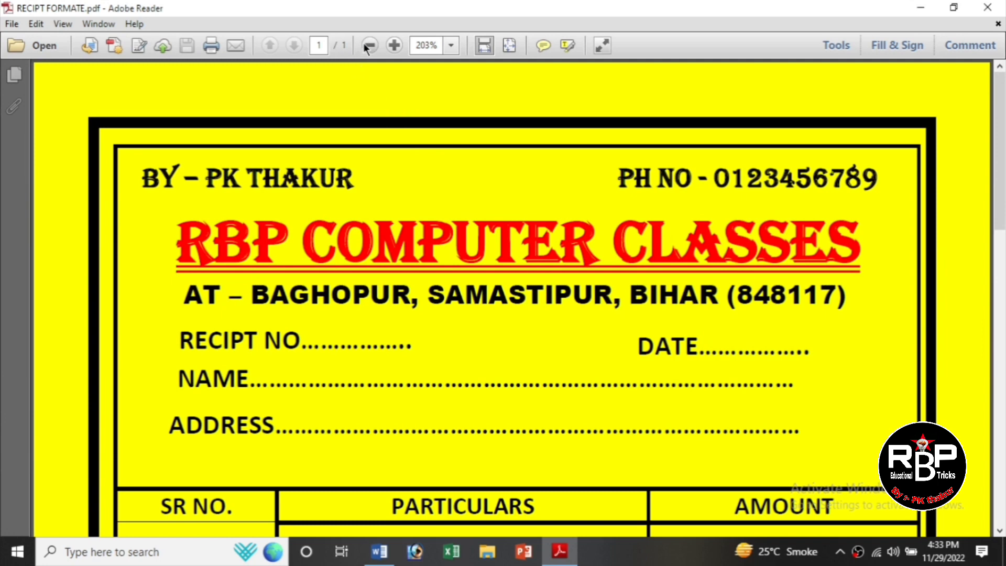
left_click(369, 46)
left_click(370, 46)
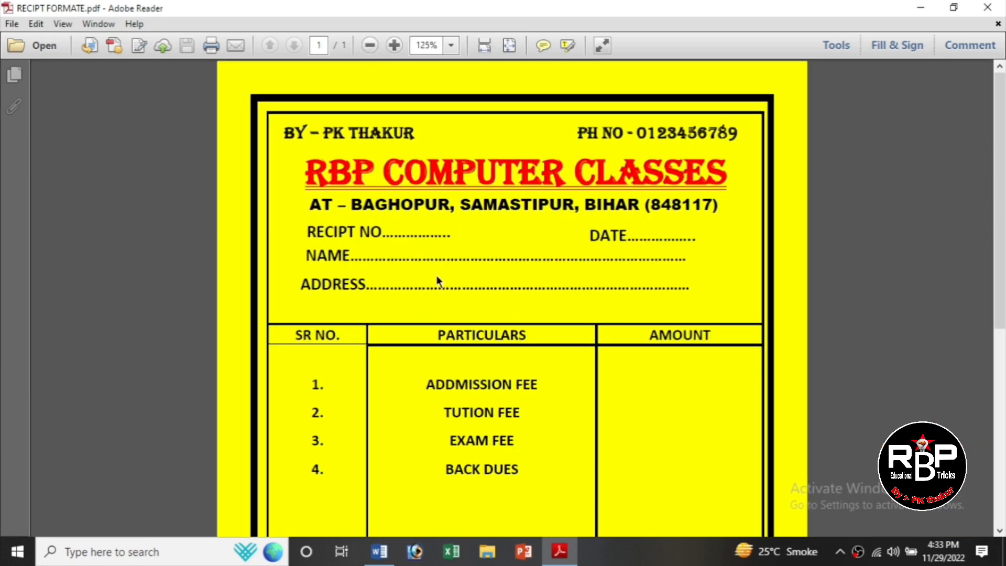
scroll(317, 111, "down", 2)
left_click(371, 46)
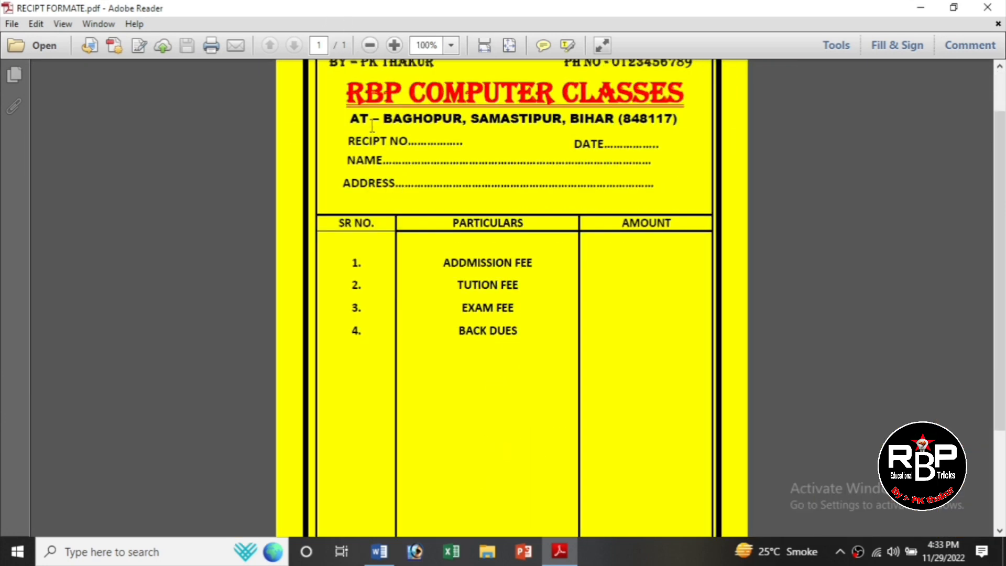
left_click(370, 45)
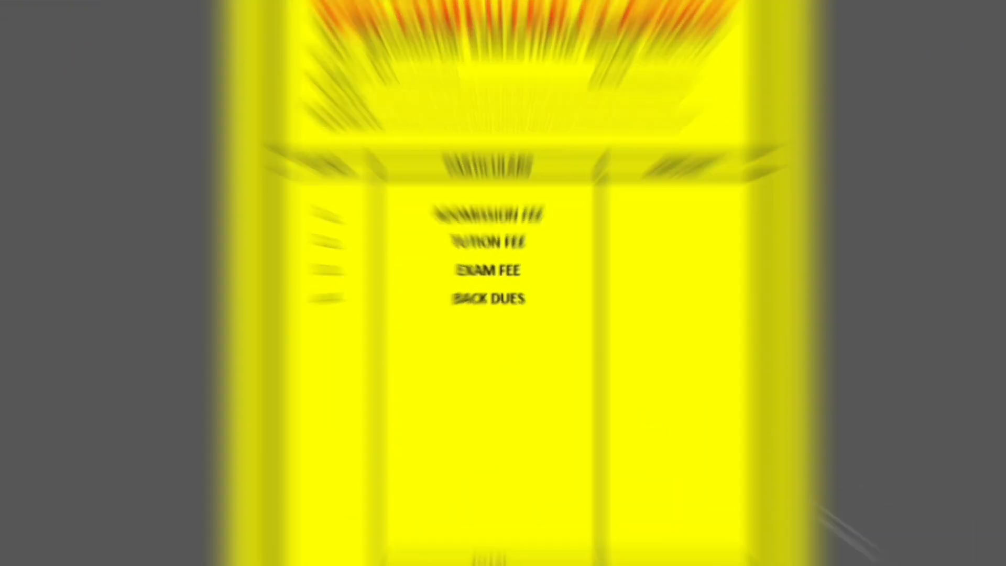